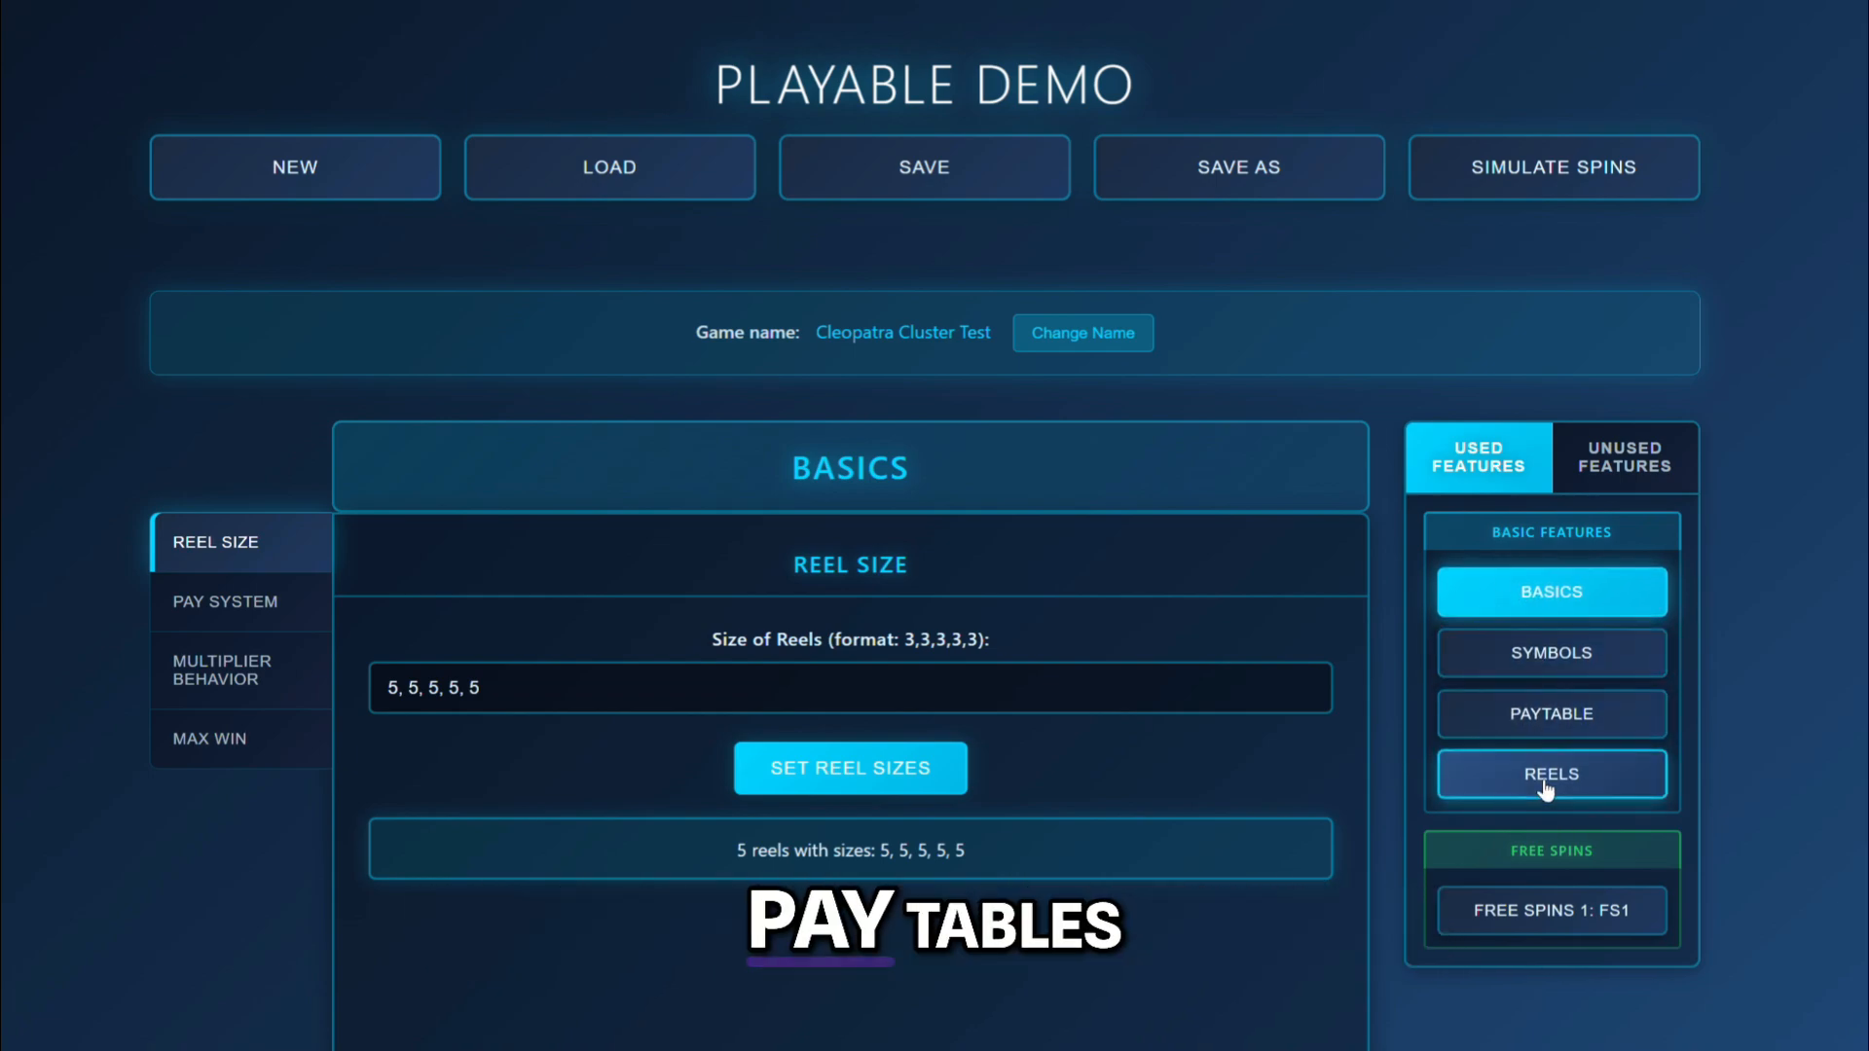
Switch the game's pay system from Lines to Cluster and review the Multiplier Behavior and Max Win settings.
{"action": "left_click", "coordinate": [267, 626]}
{"action": "scroll", "coordinate": [288, 630], "scroll_direction": "down", "scroll_amount": 5}
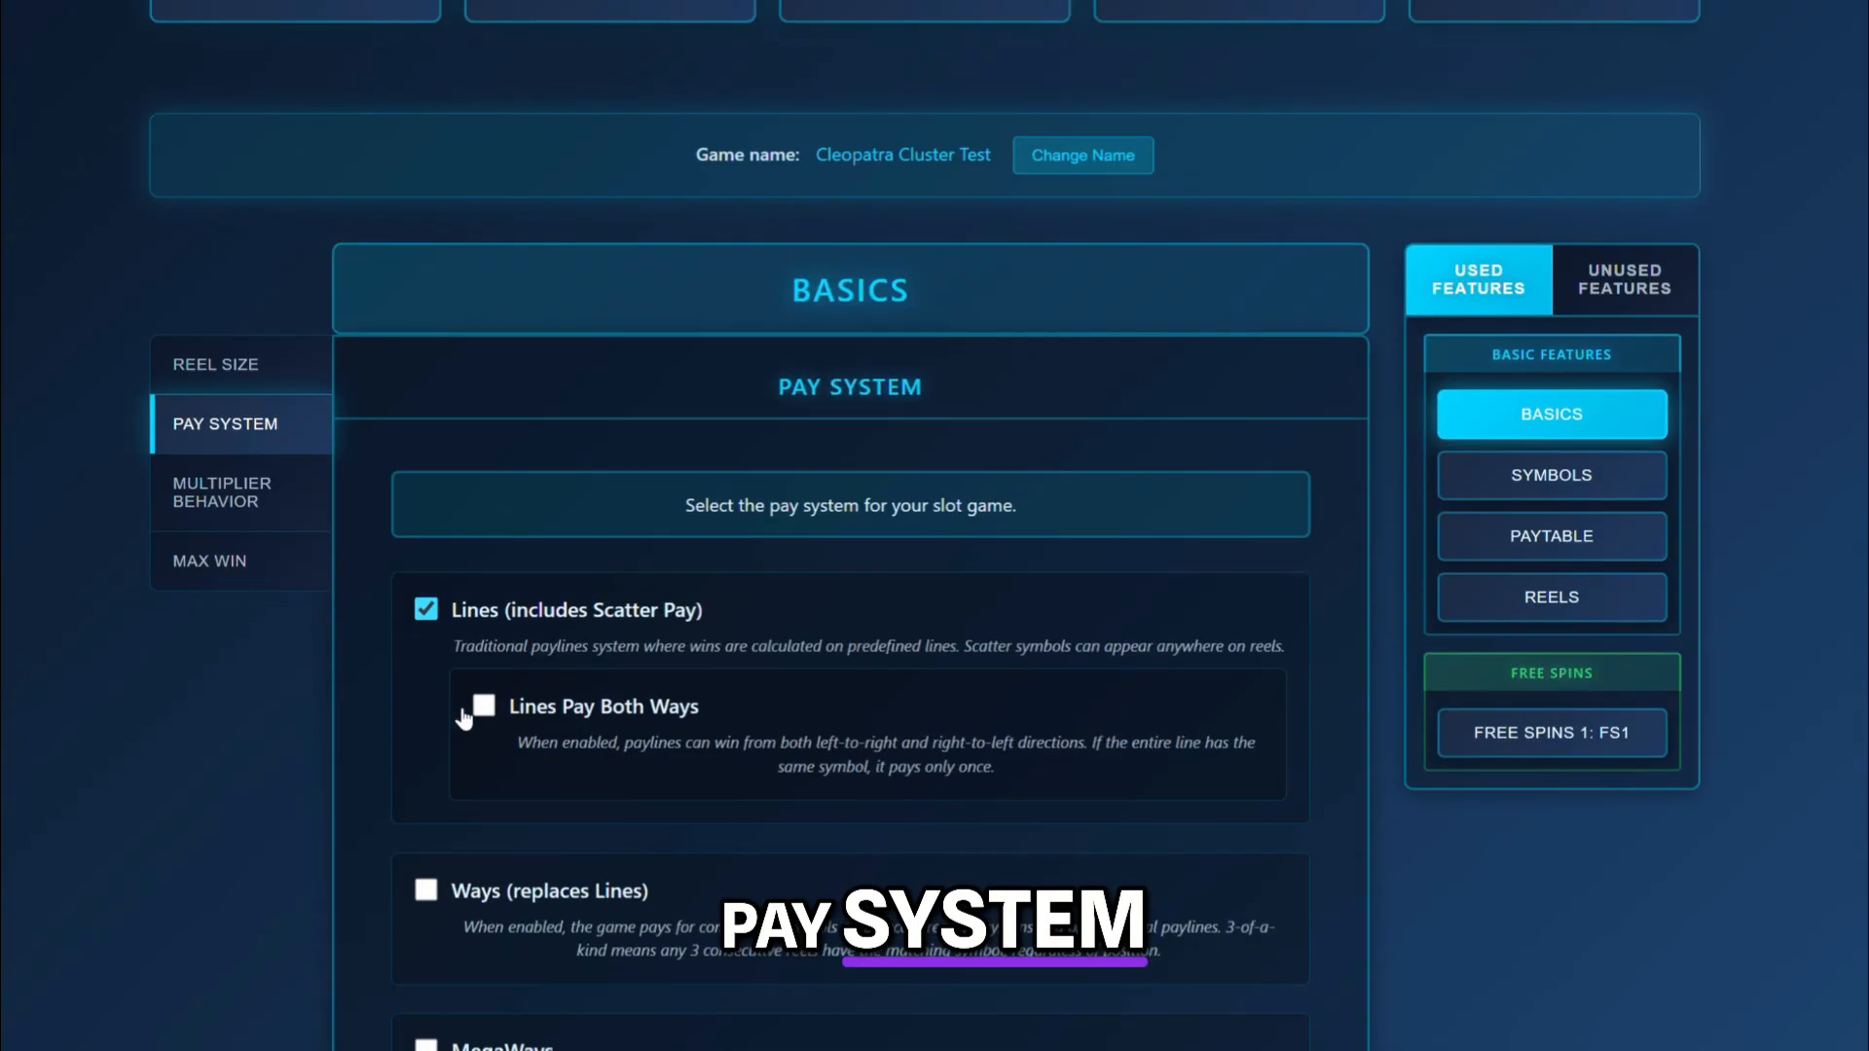
{"action": "left_click", "coordinate": [427, 850]}
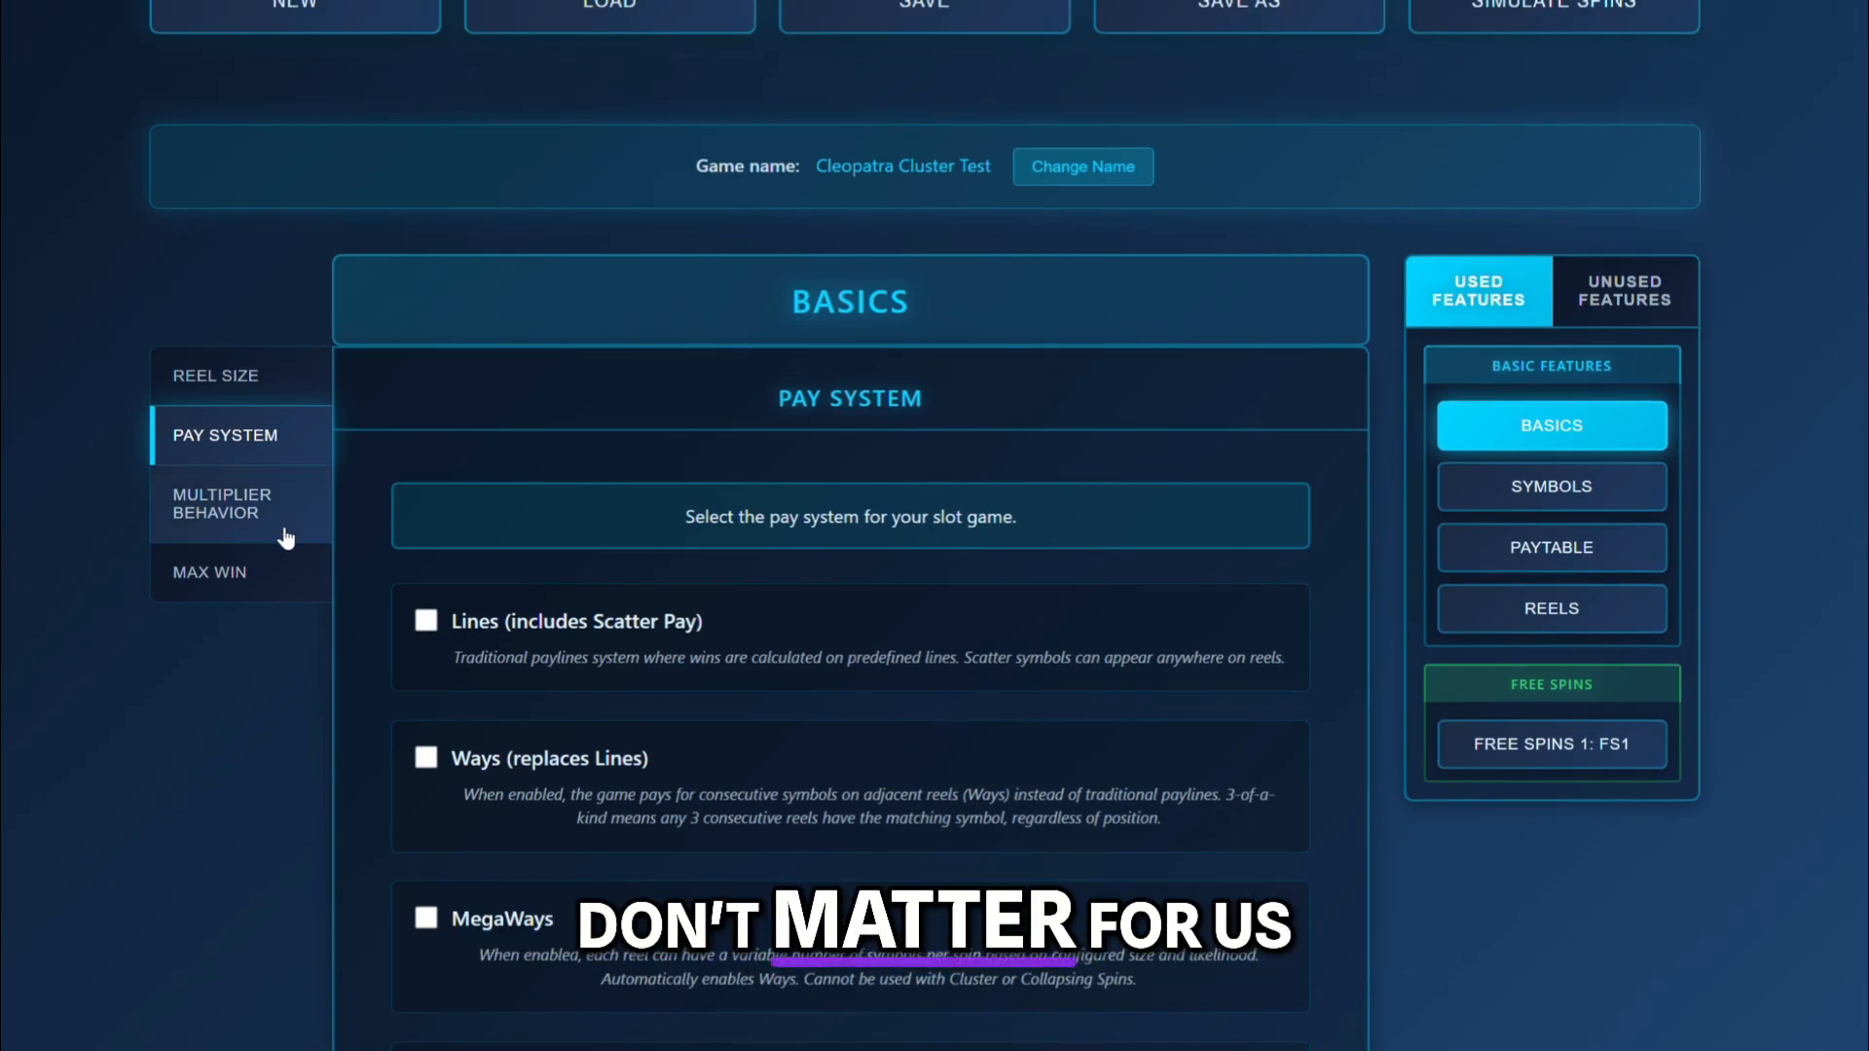
{"action": "left_click", "coordinate": [285, 535]}
{"action": "left_click", "coordinate": [303, 580]}
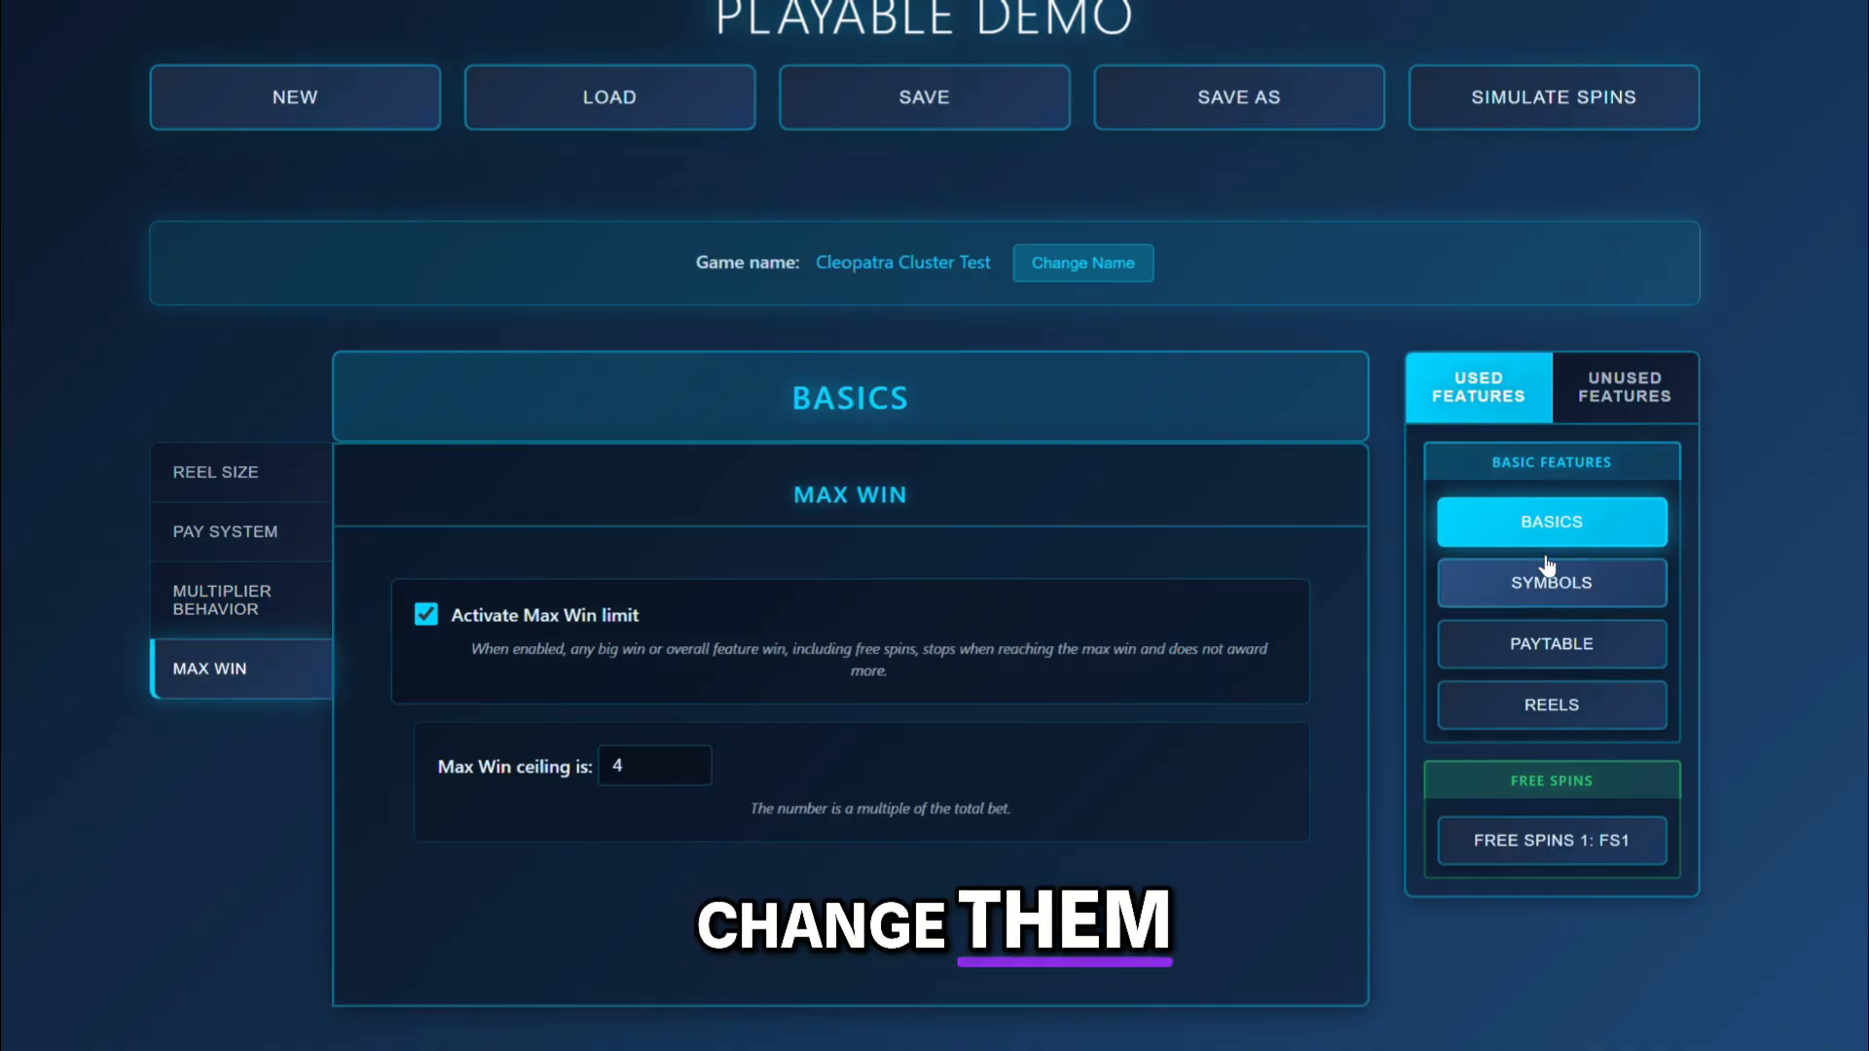
Activate the unused Collapsing Spins feature and check the list of used features.
{"action": "left_click", "coordinate": [1611, 394]}
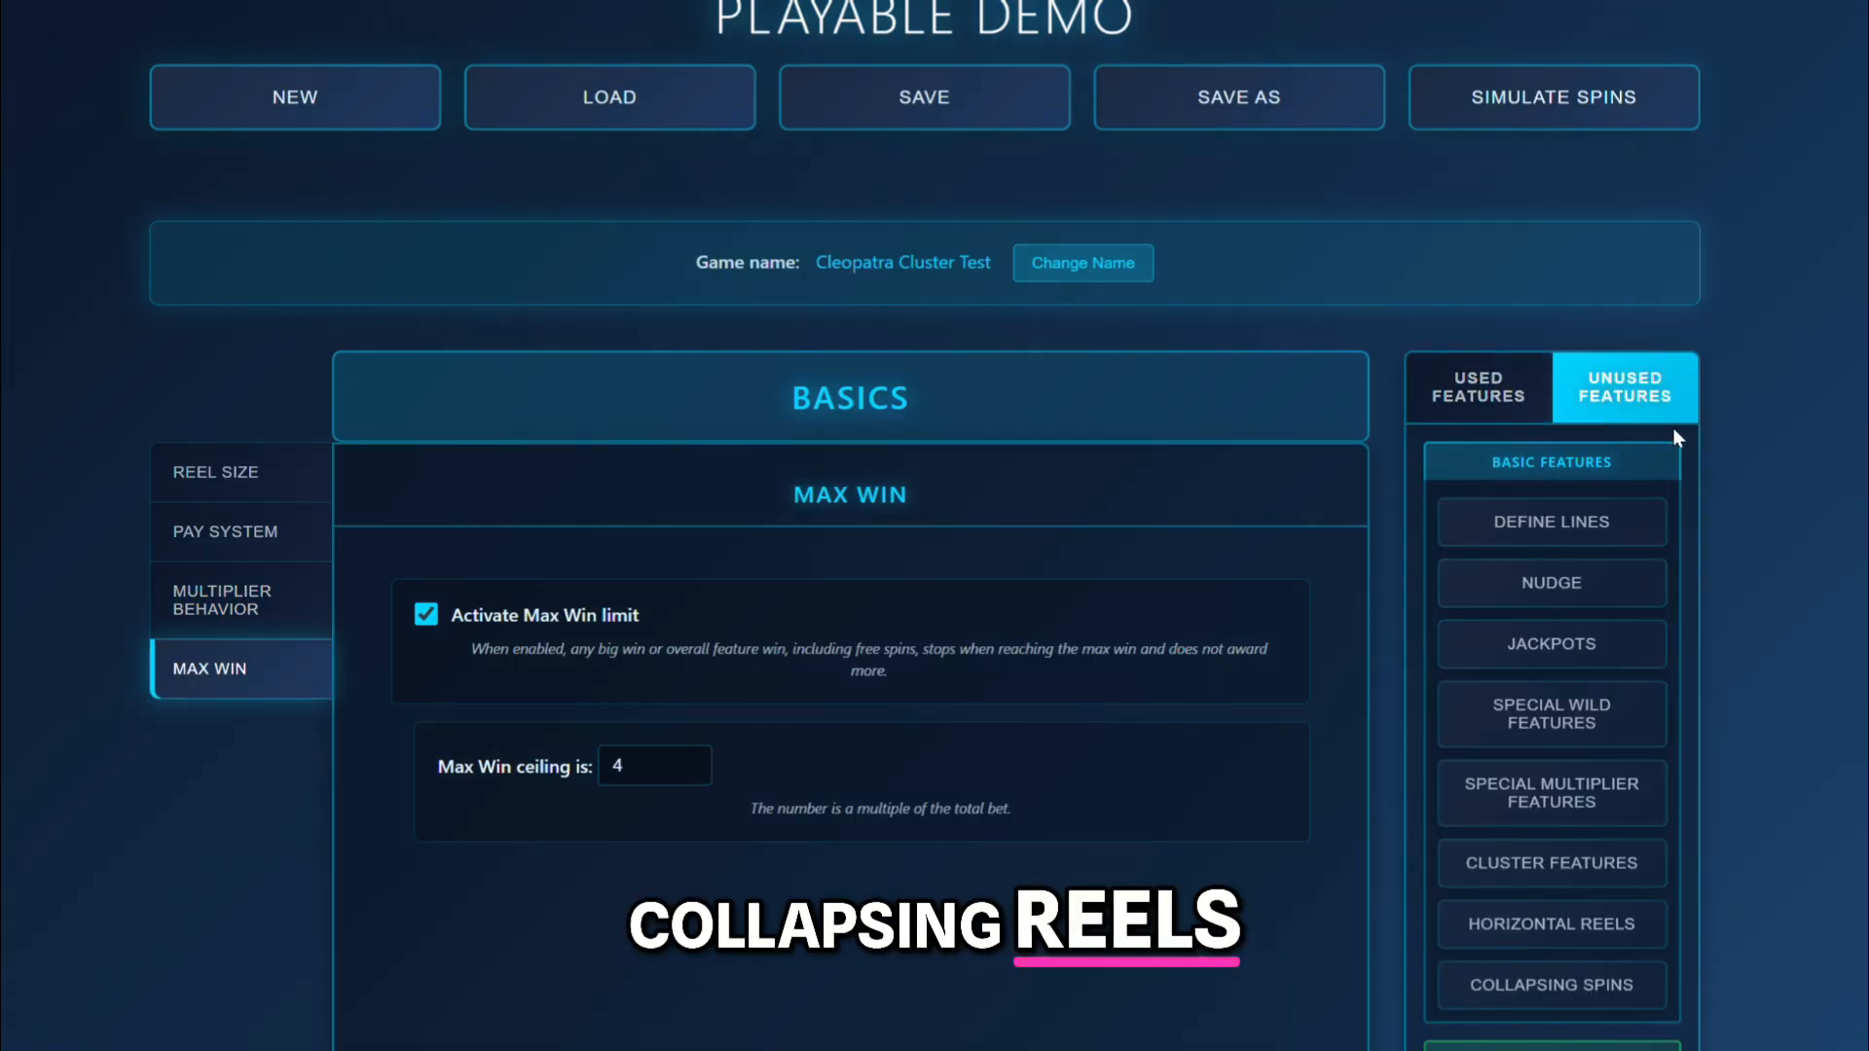
{"action": "scroll", "coordinate": [1627, 440], "scroll_direction": "down", "scroll_amount": 3}
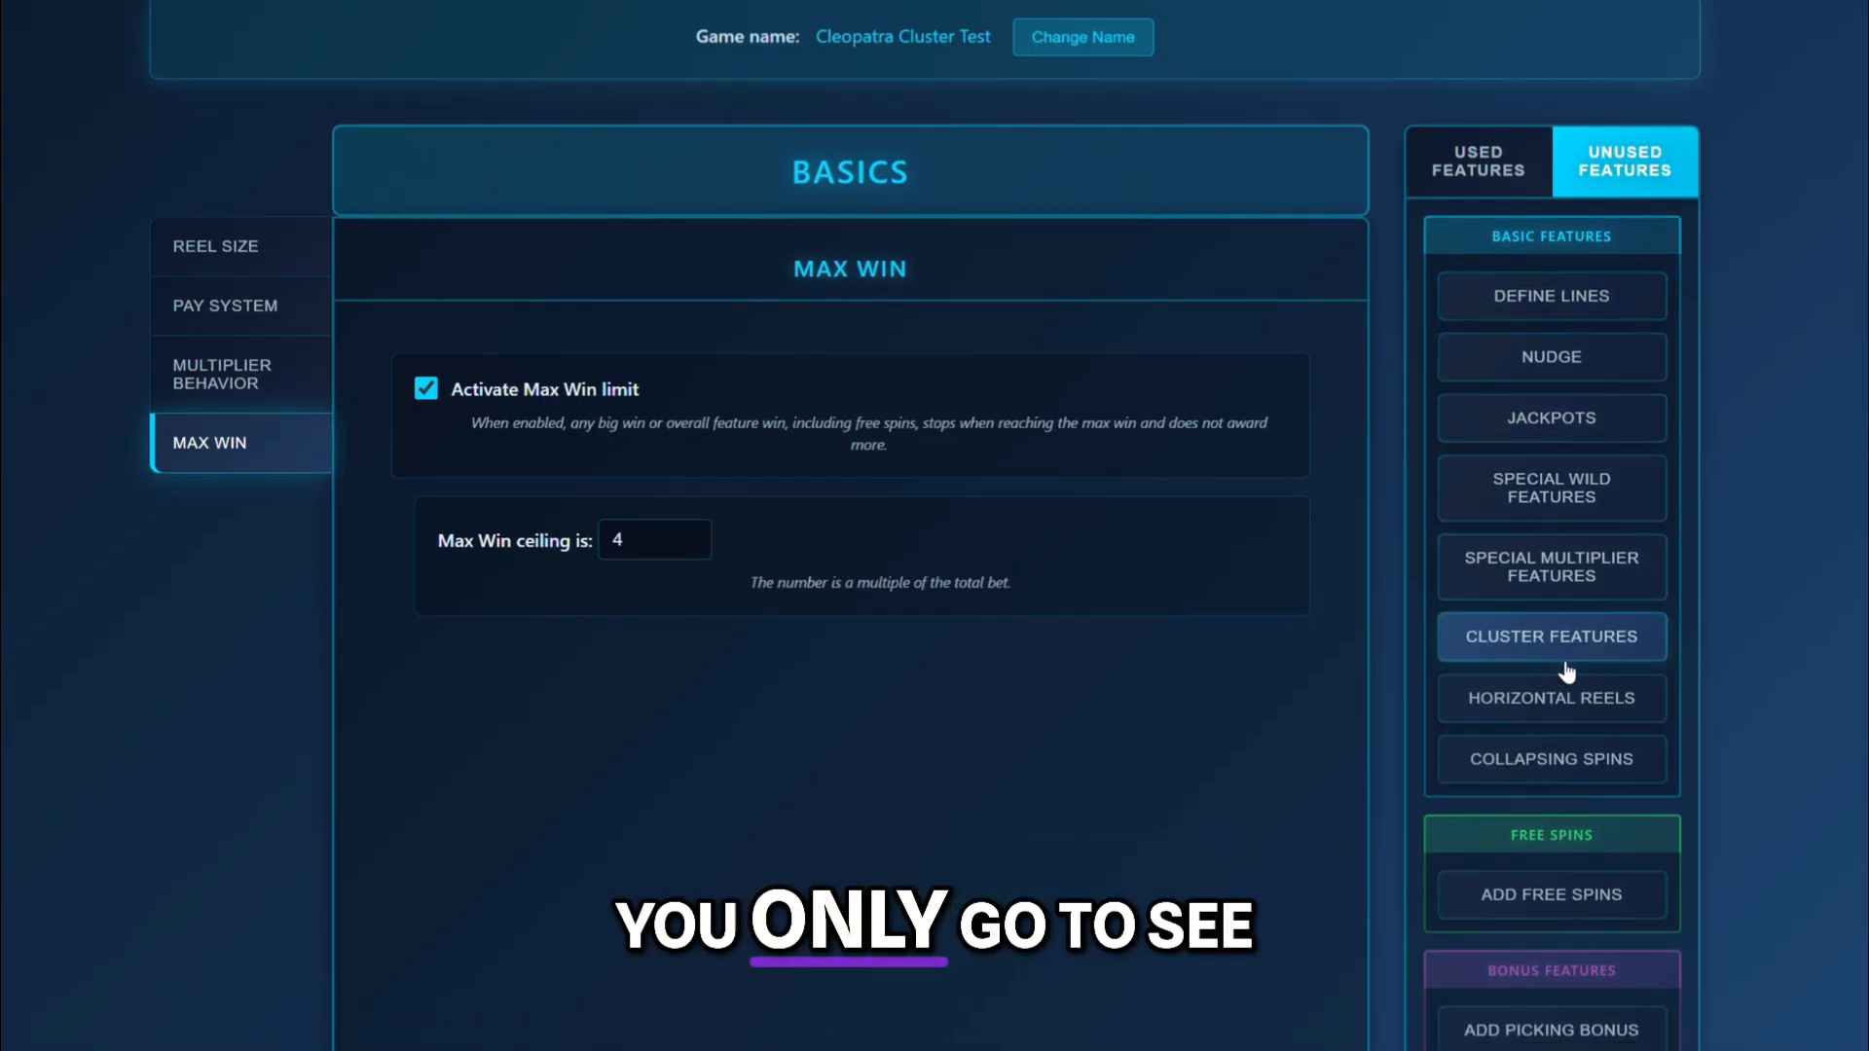
{"action": "left_click", "coordinate": [1551, 759]}
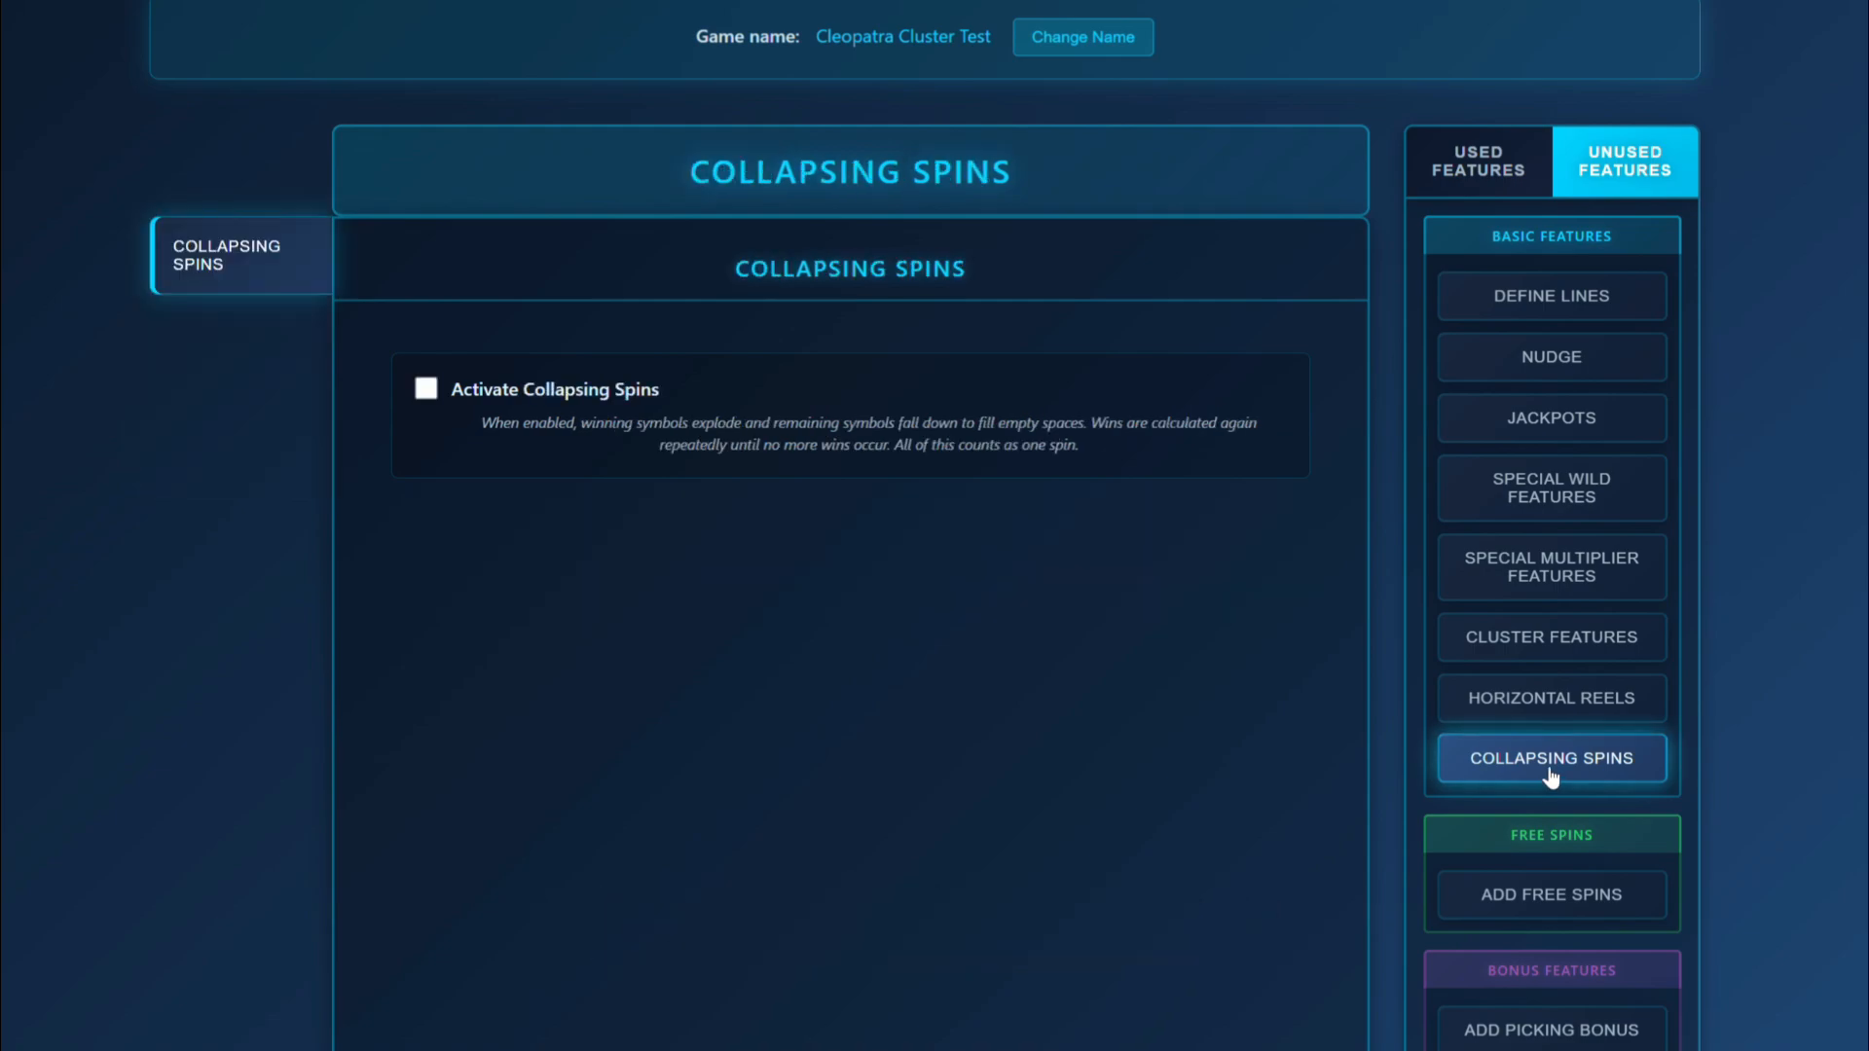
{"action": "left_click", "coordinate": [425, 388]}
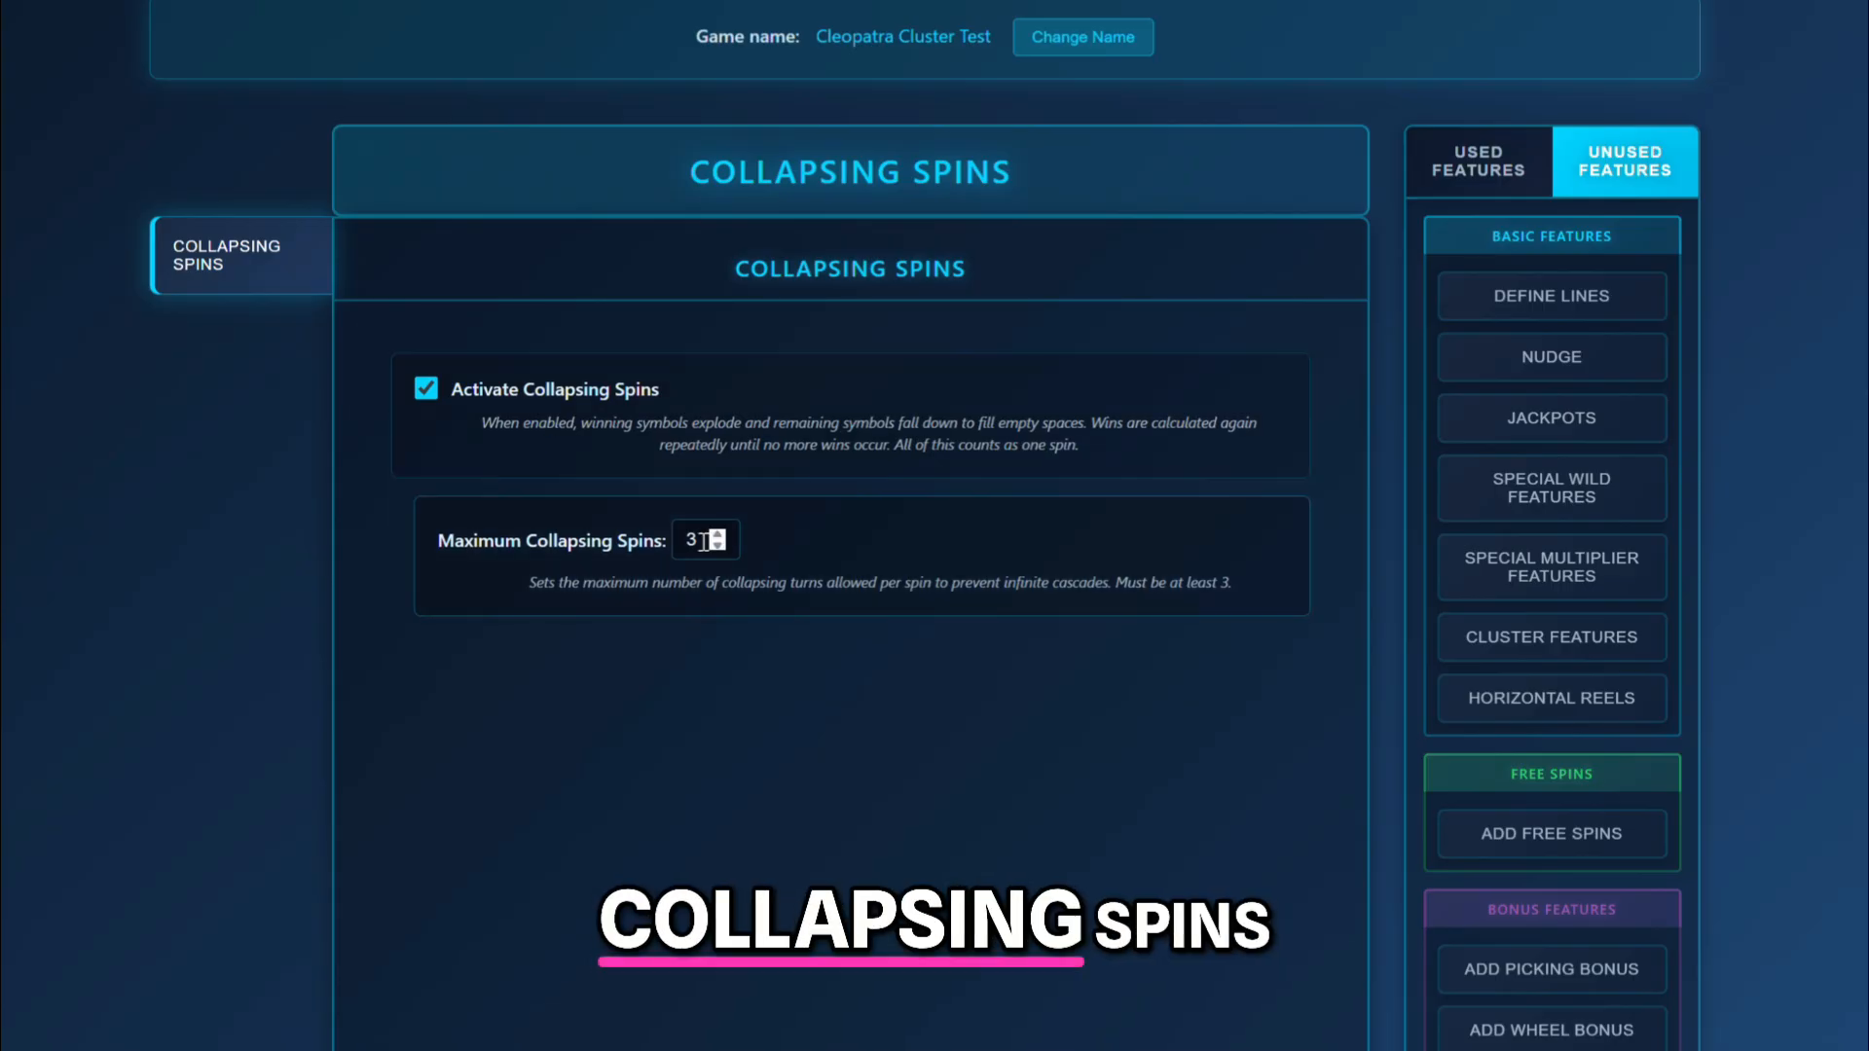
{"action": "left_click", "coordinate": [703, 541]}
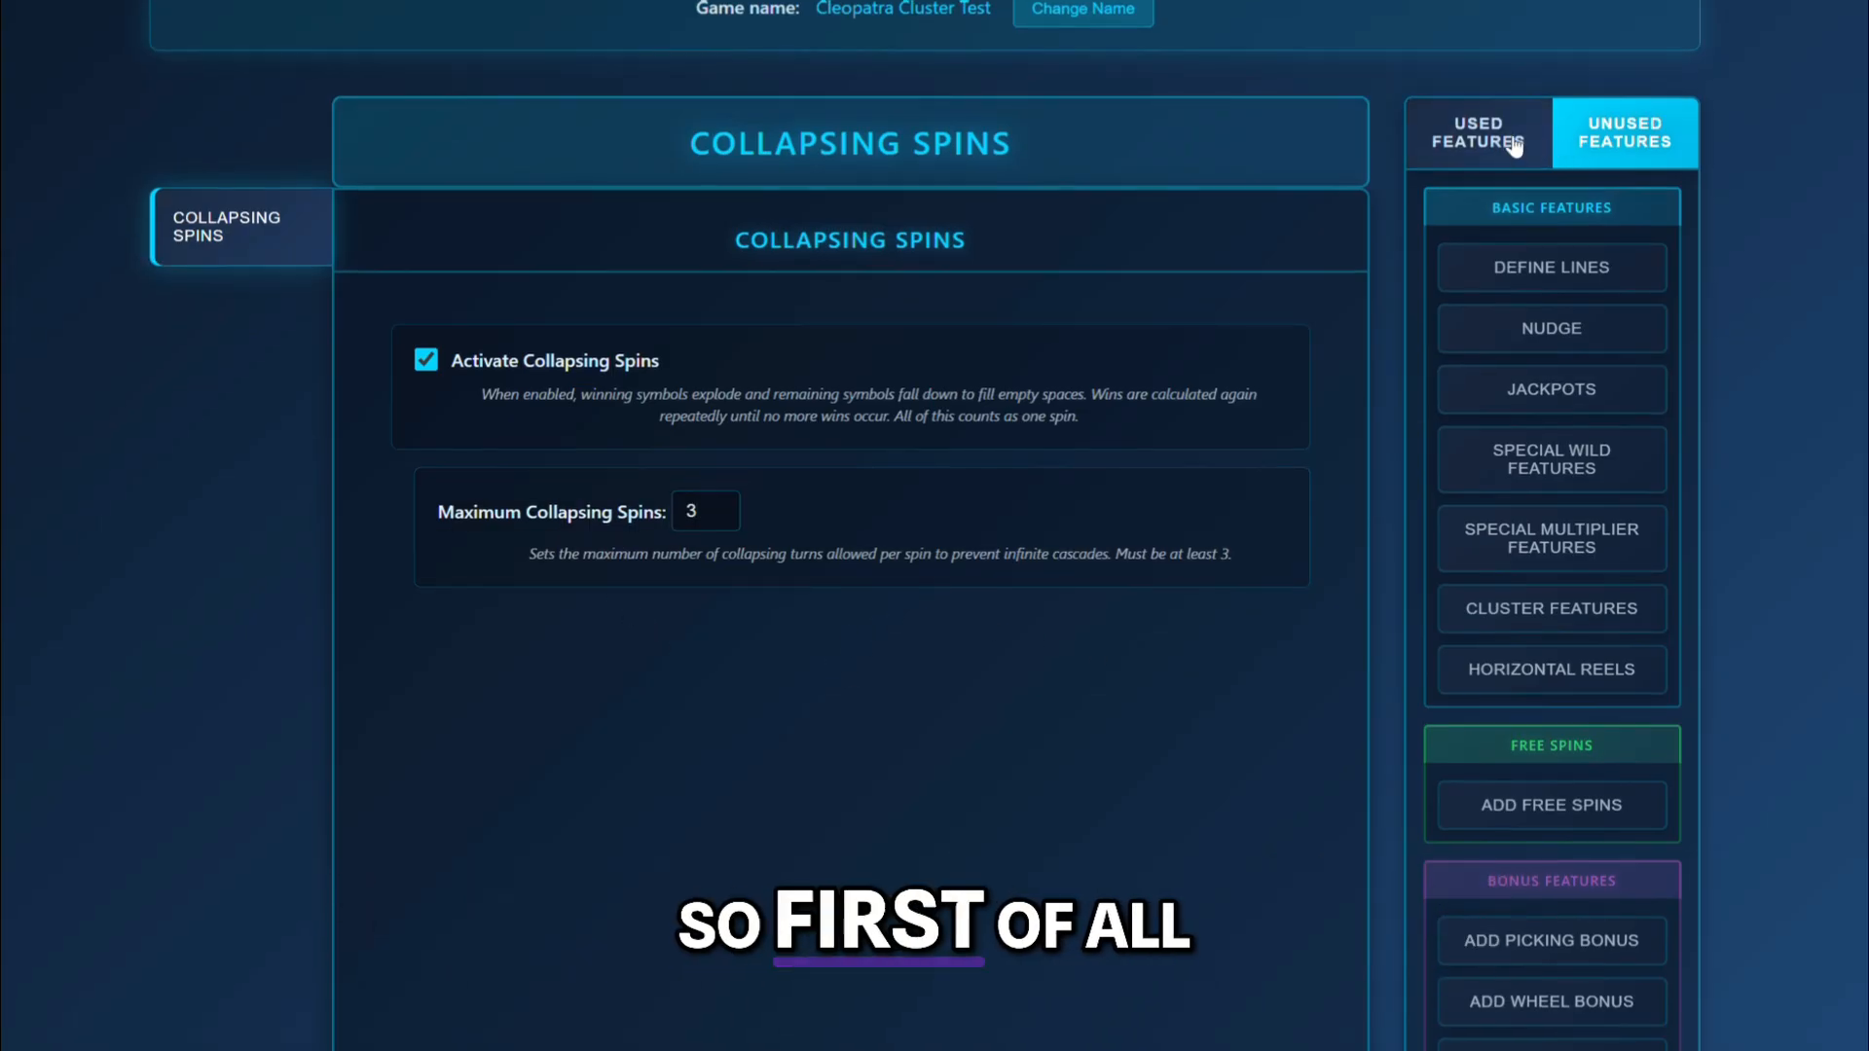
{"action": "left_click", "coordinate": [1491, 145]}
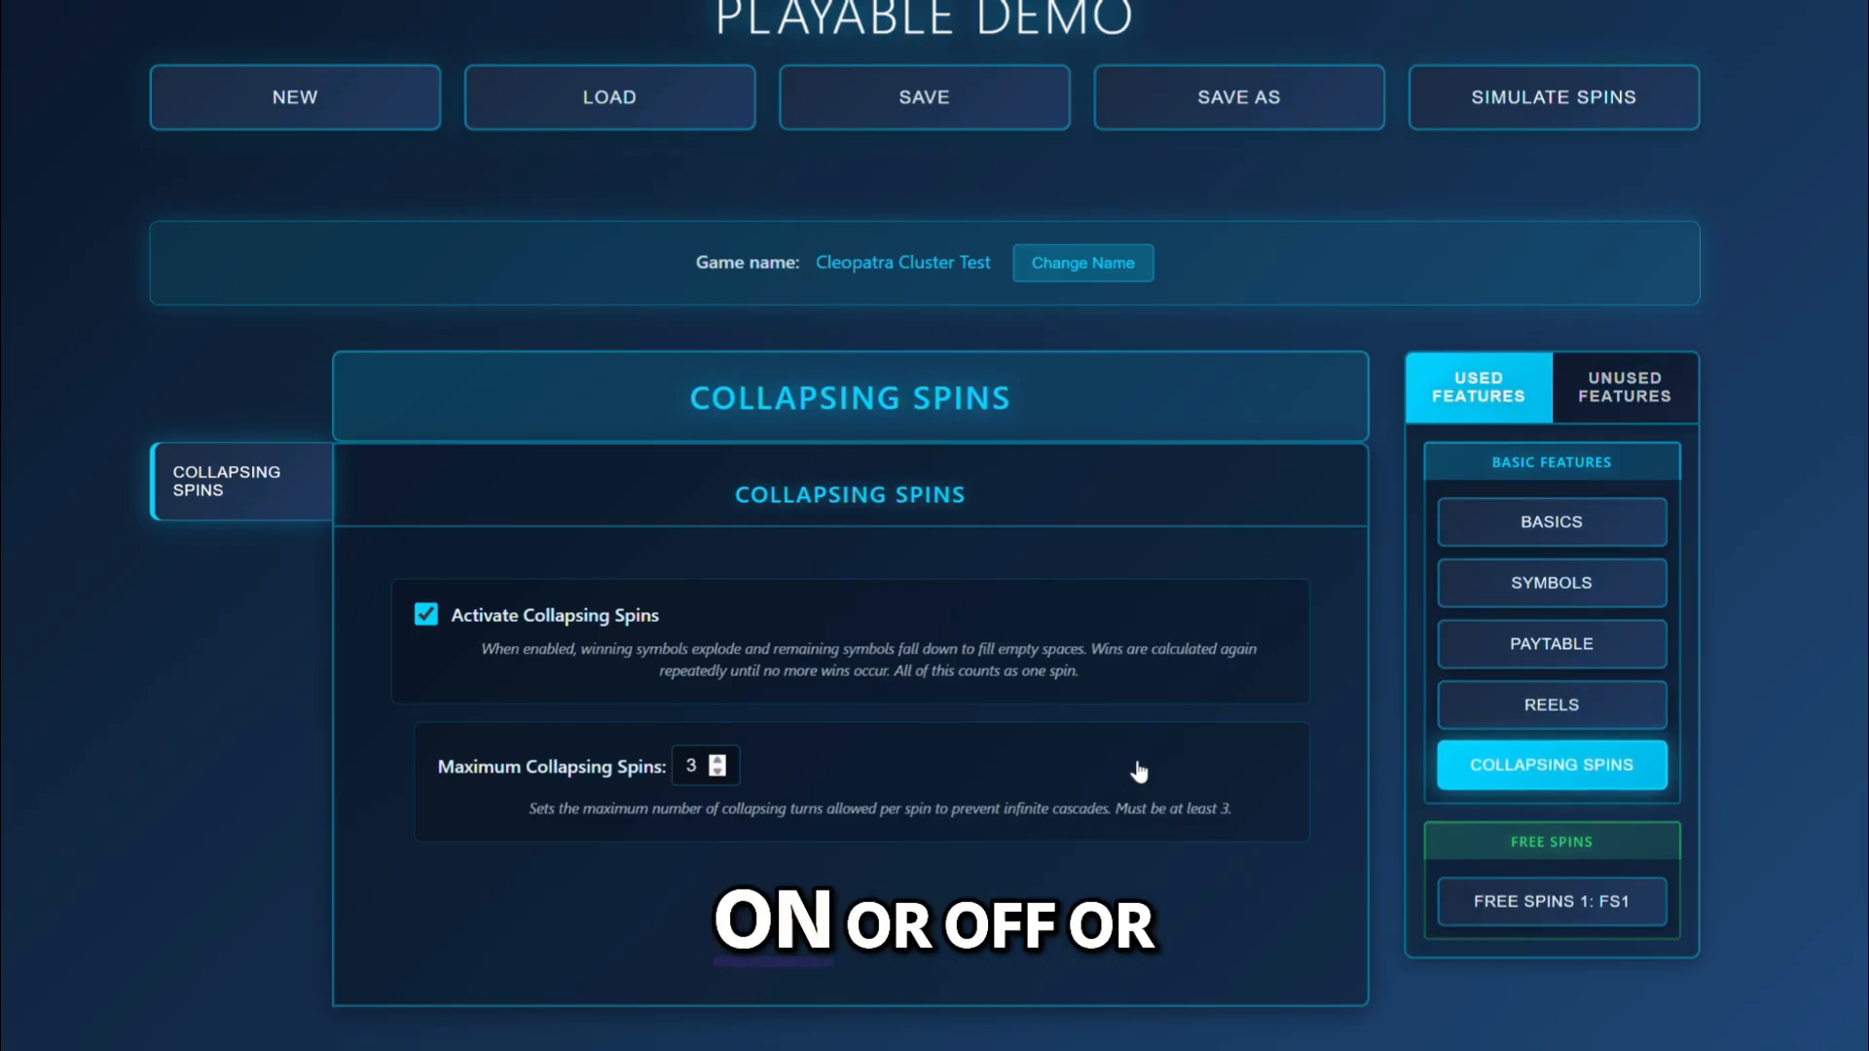
Activate Square Becomes Multiplier in the Cluster Features to view its options, and deactivate it again.
{"action": "left_click", "coordinate": [1589, 390]}
{"action": "scroll", "coordinate": [1589, 390], "scroll_direction": "down", "scroll_amount": 3}
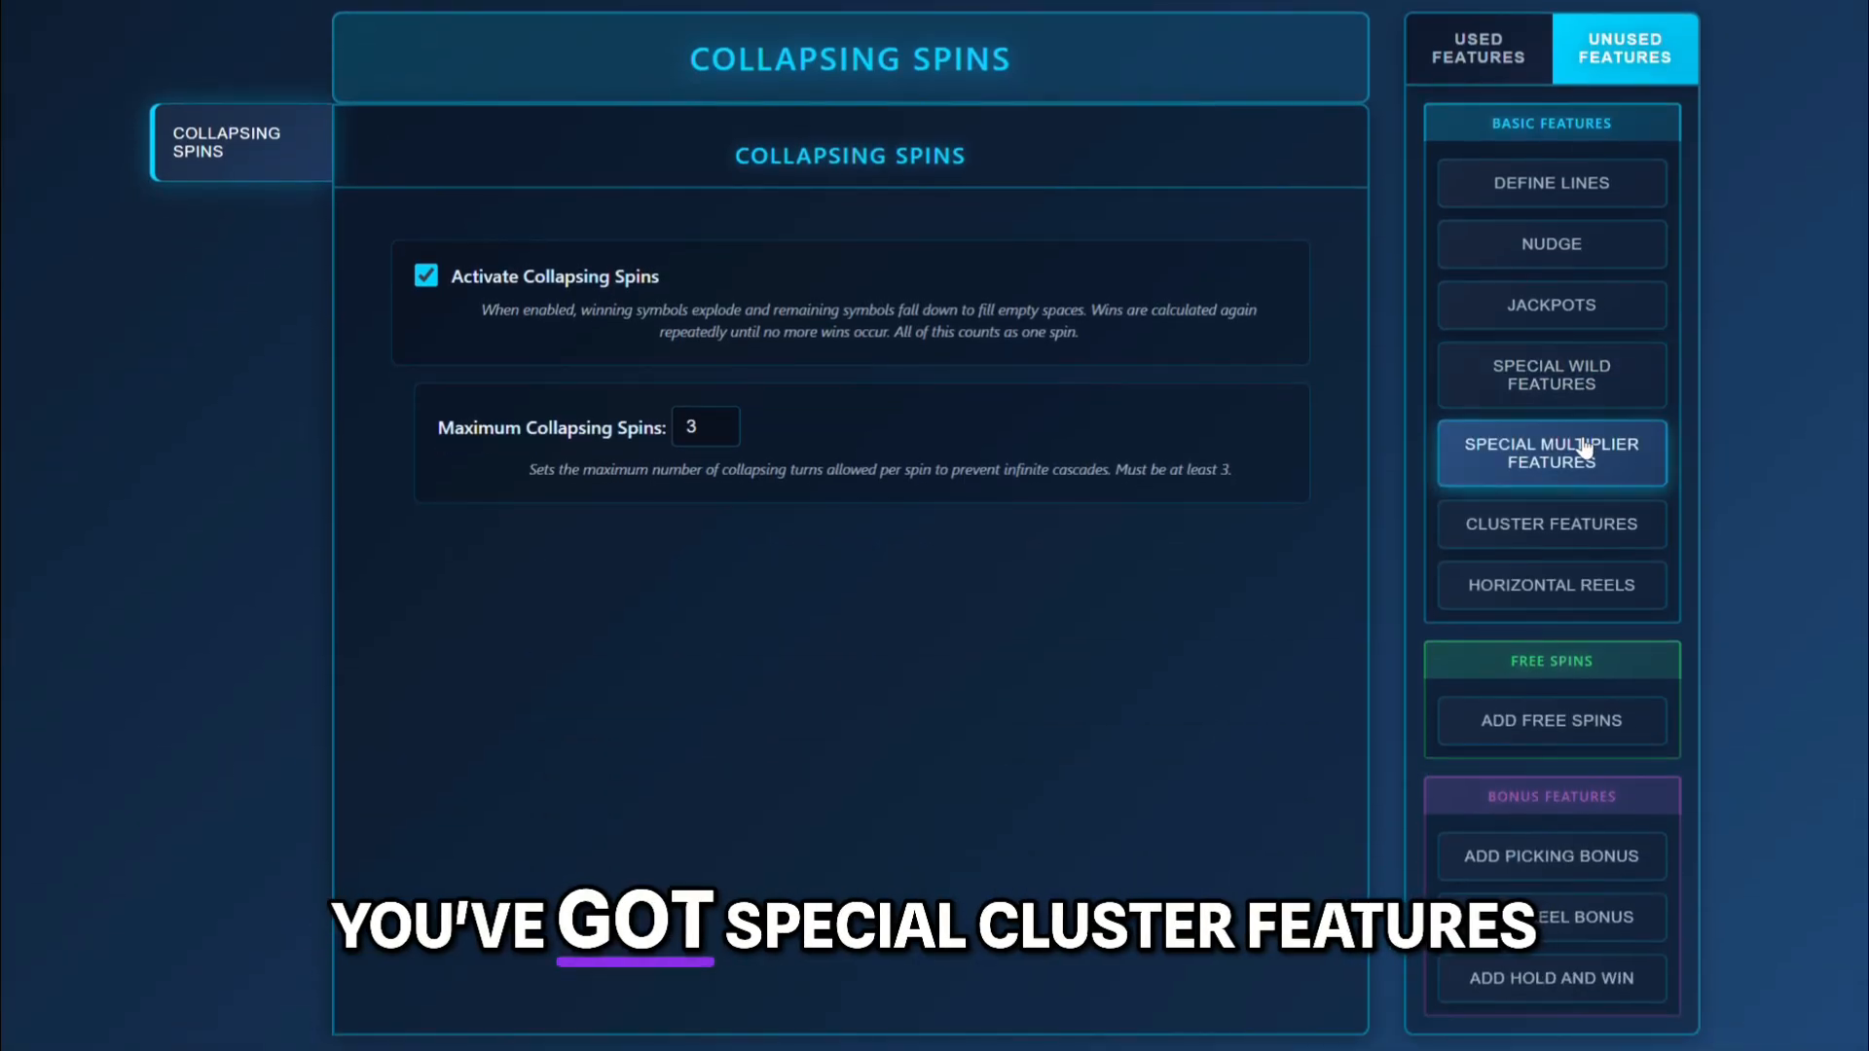
{"action": "left_click", "coordinate": [1597, 527]}
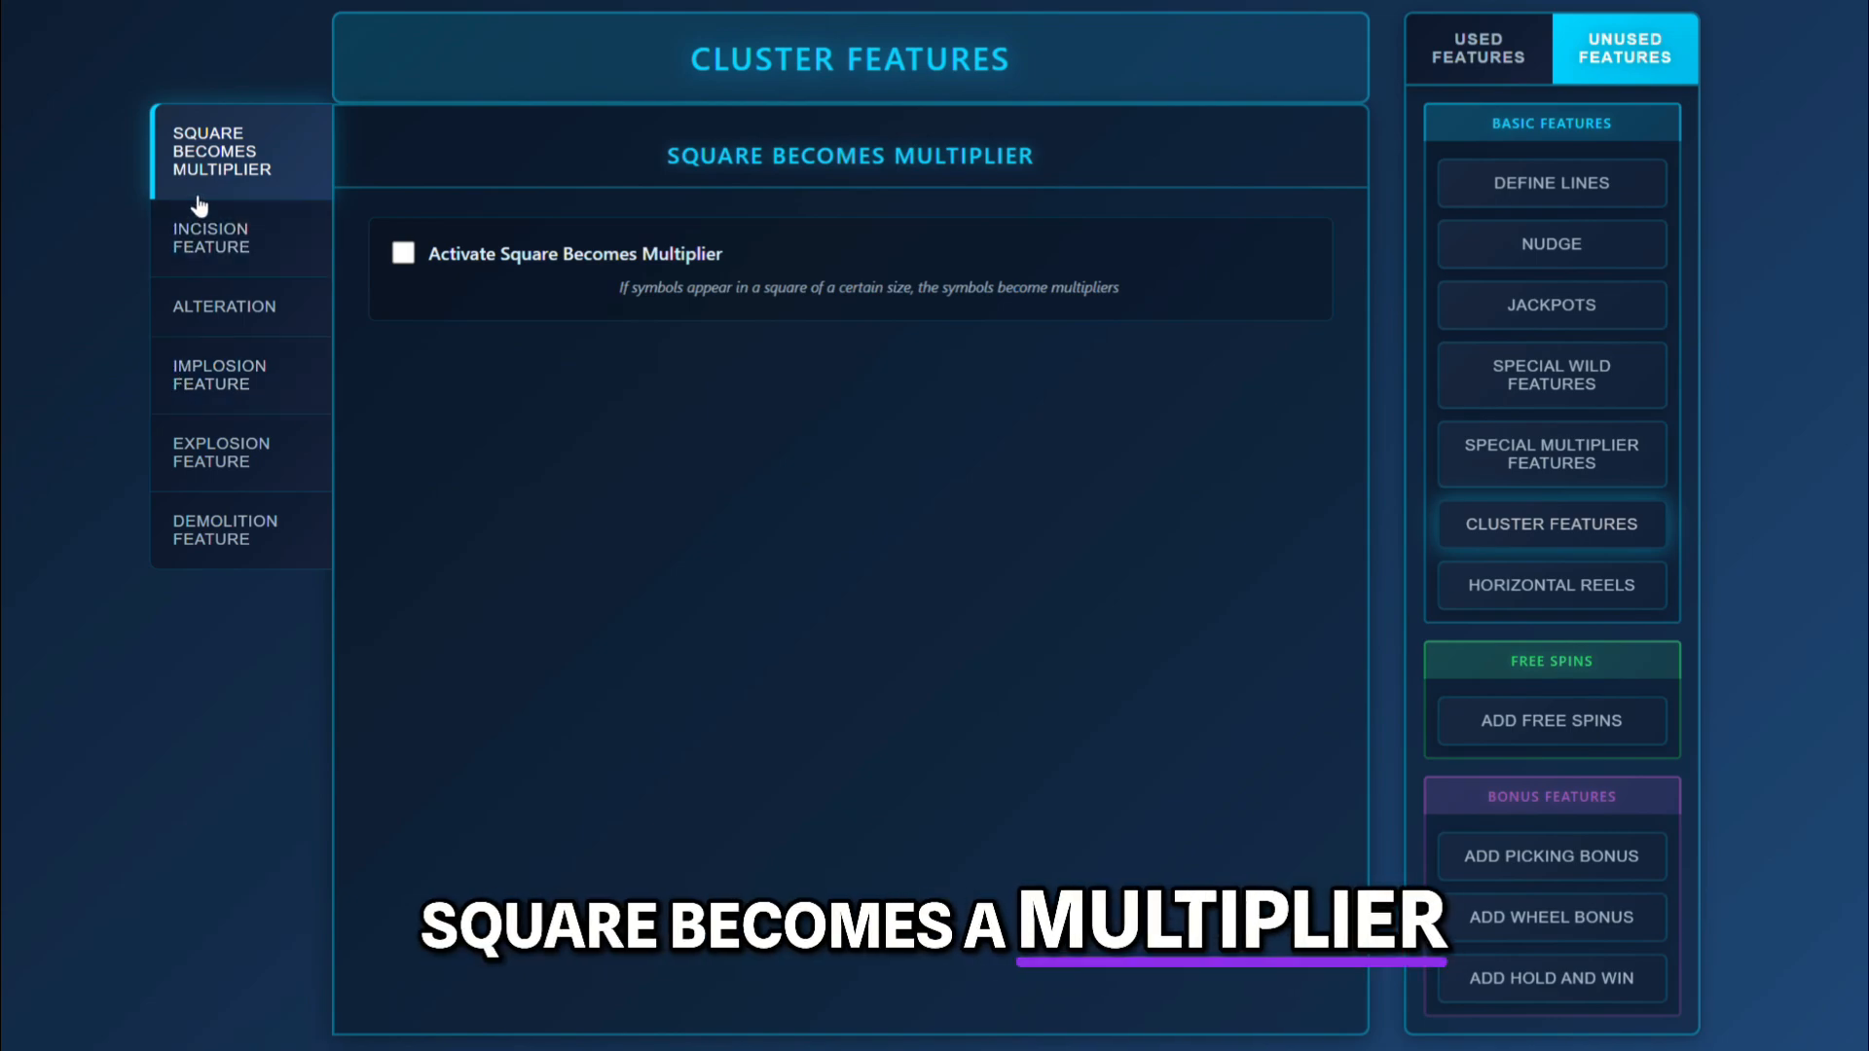
{"action": "left_click", "coordinate": [403, 255]}
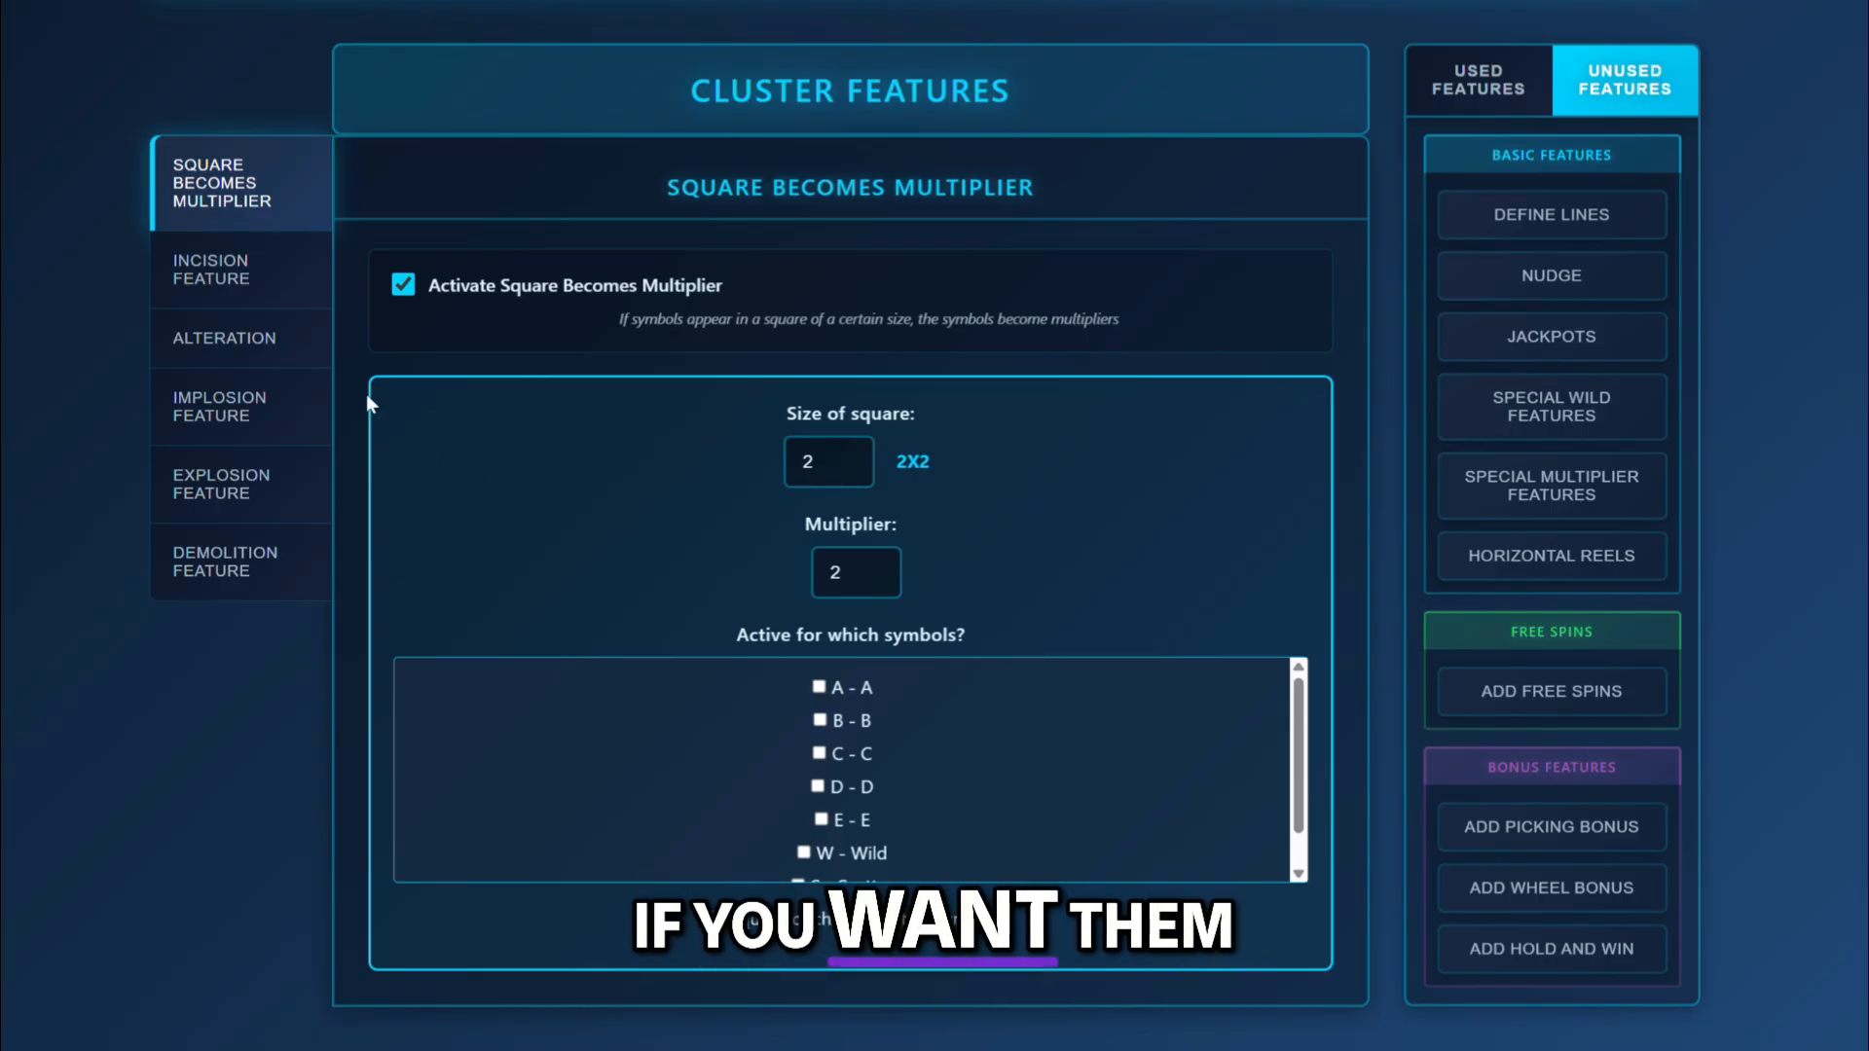
{"action": "left_click", "coordinate": [403, 285]}
Activate the Incision Feature to view its trigger and symbol likelihood options, and deactivate it again.
{"action": "left_click", "coordinate": [230, 216]}
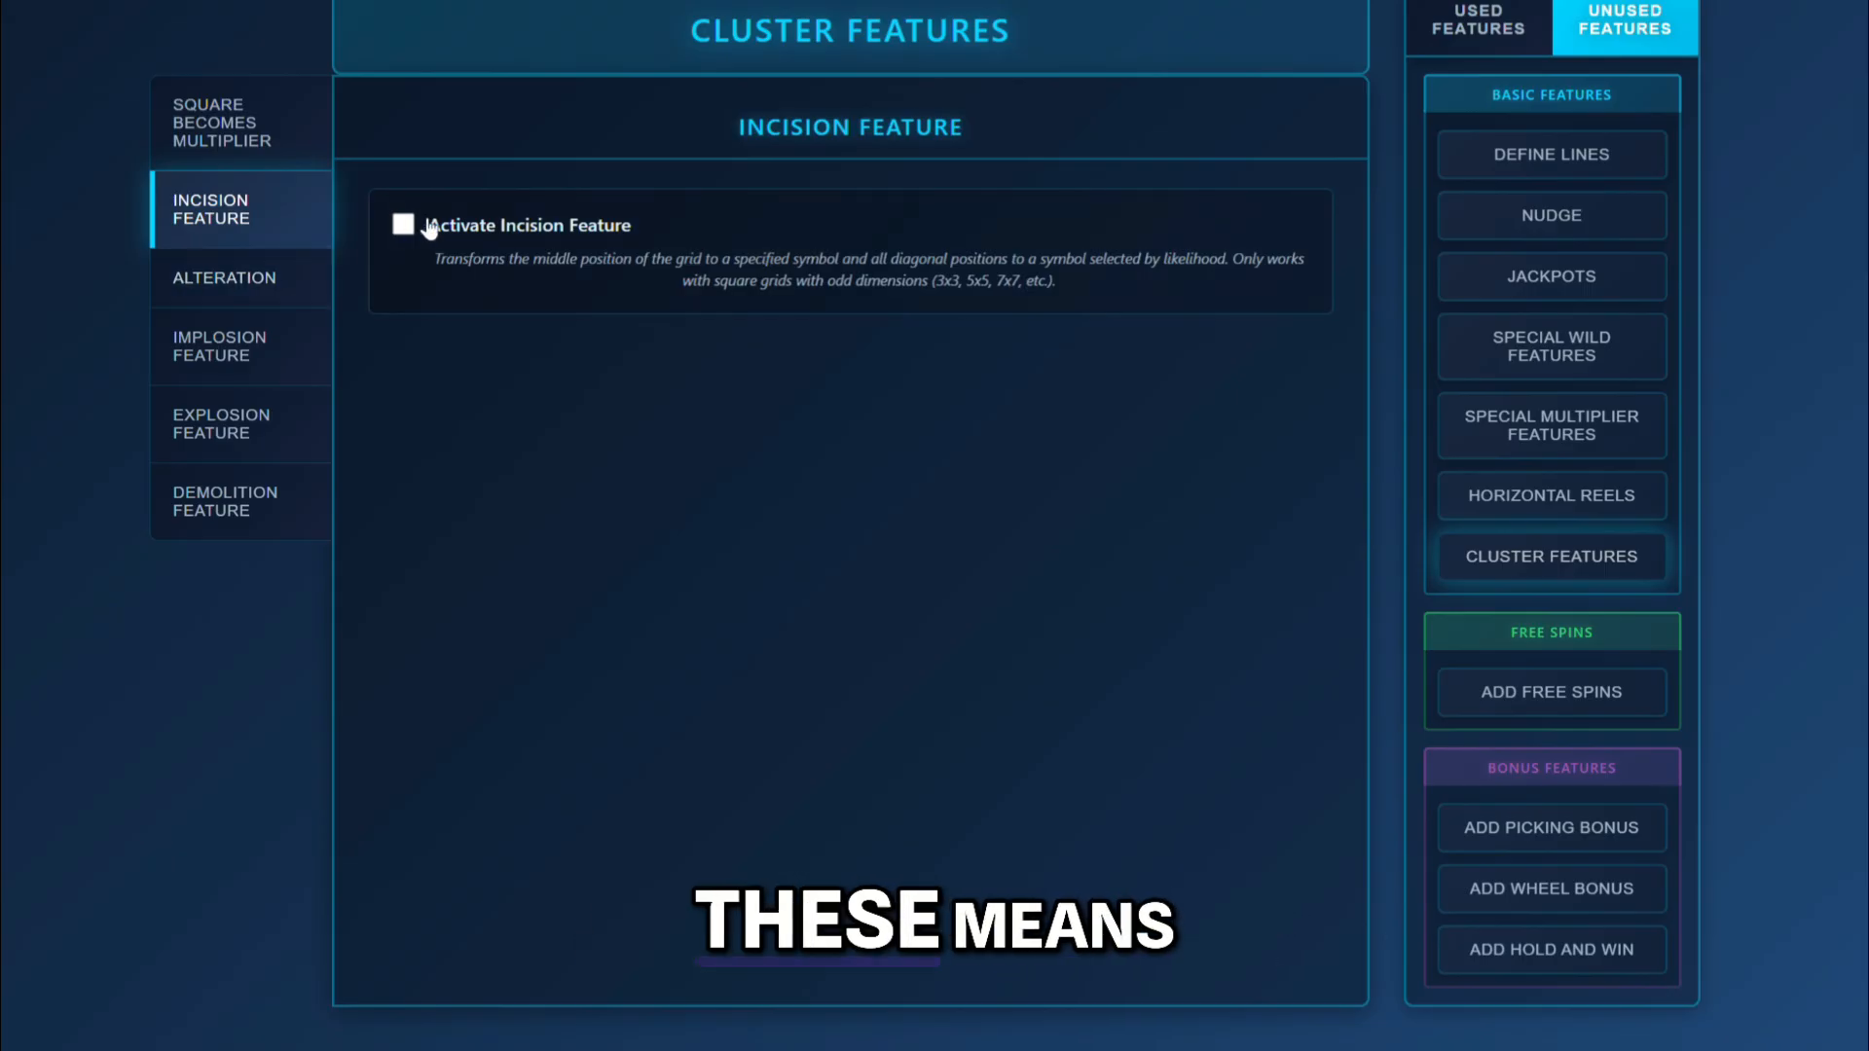
{"action": "left_click", "coordinate": [394, 230]}
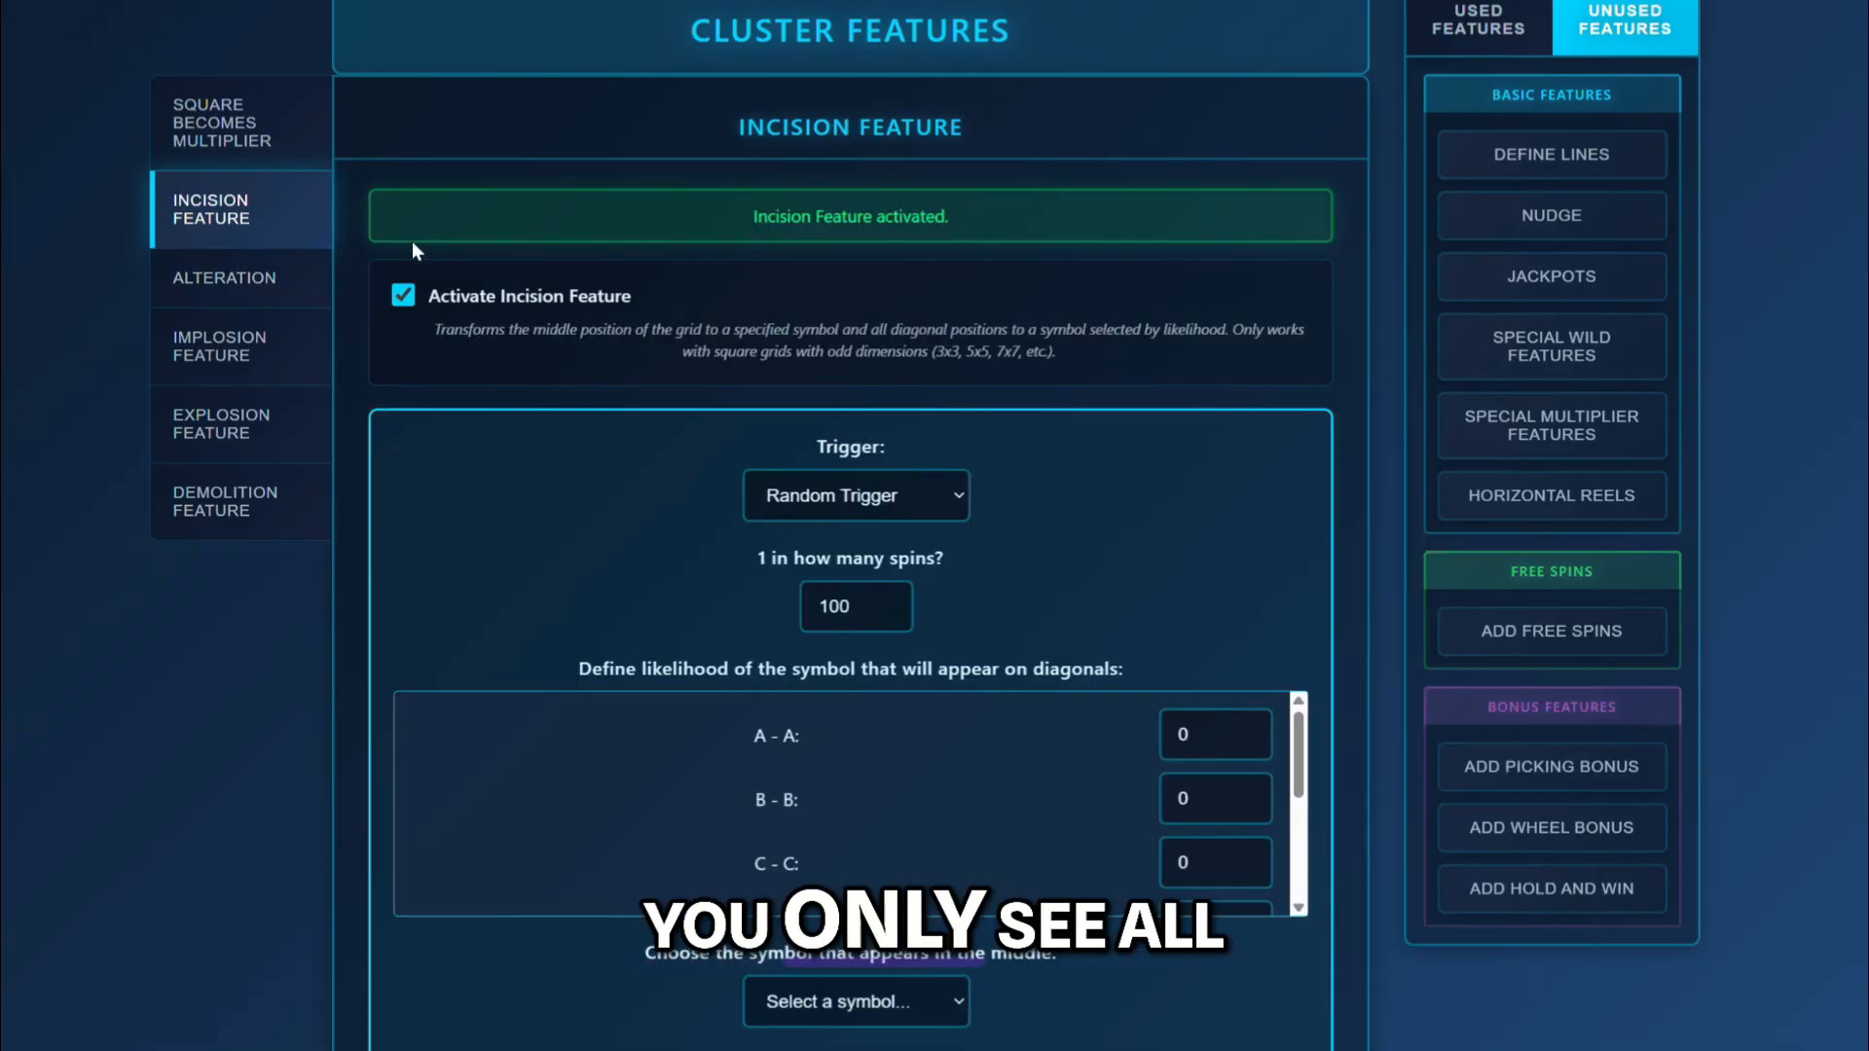
{"action": "scroll", "coordinate": [722, 569], "scroll_direction": "down", "scroll_amount": 1}
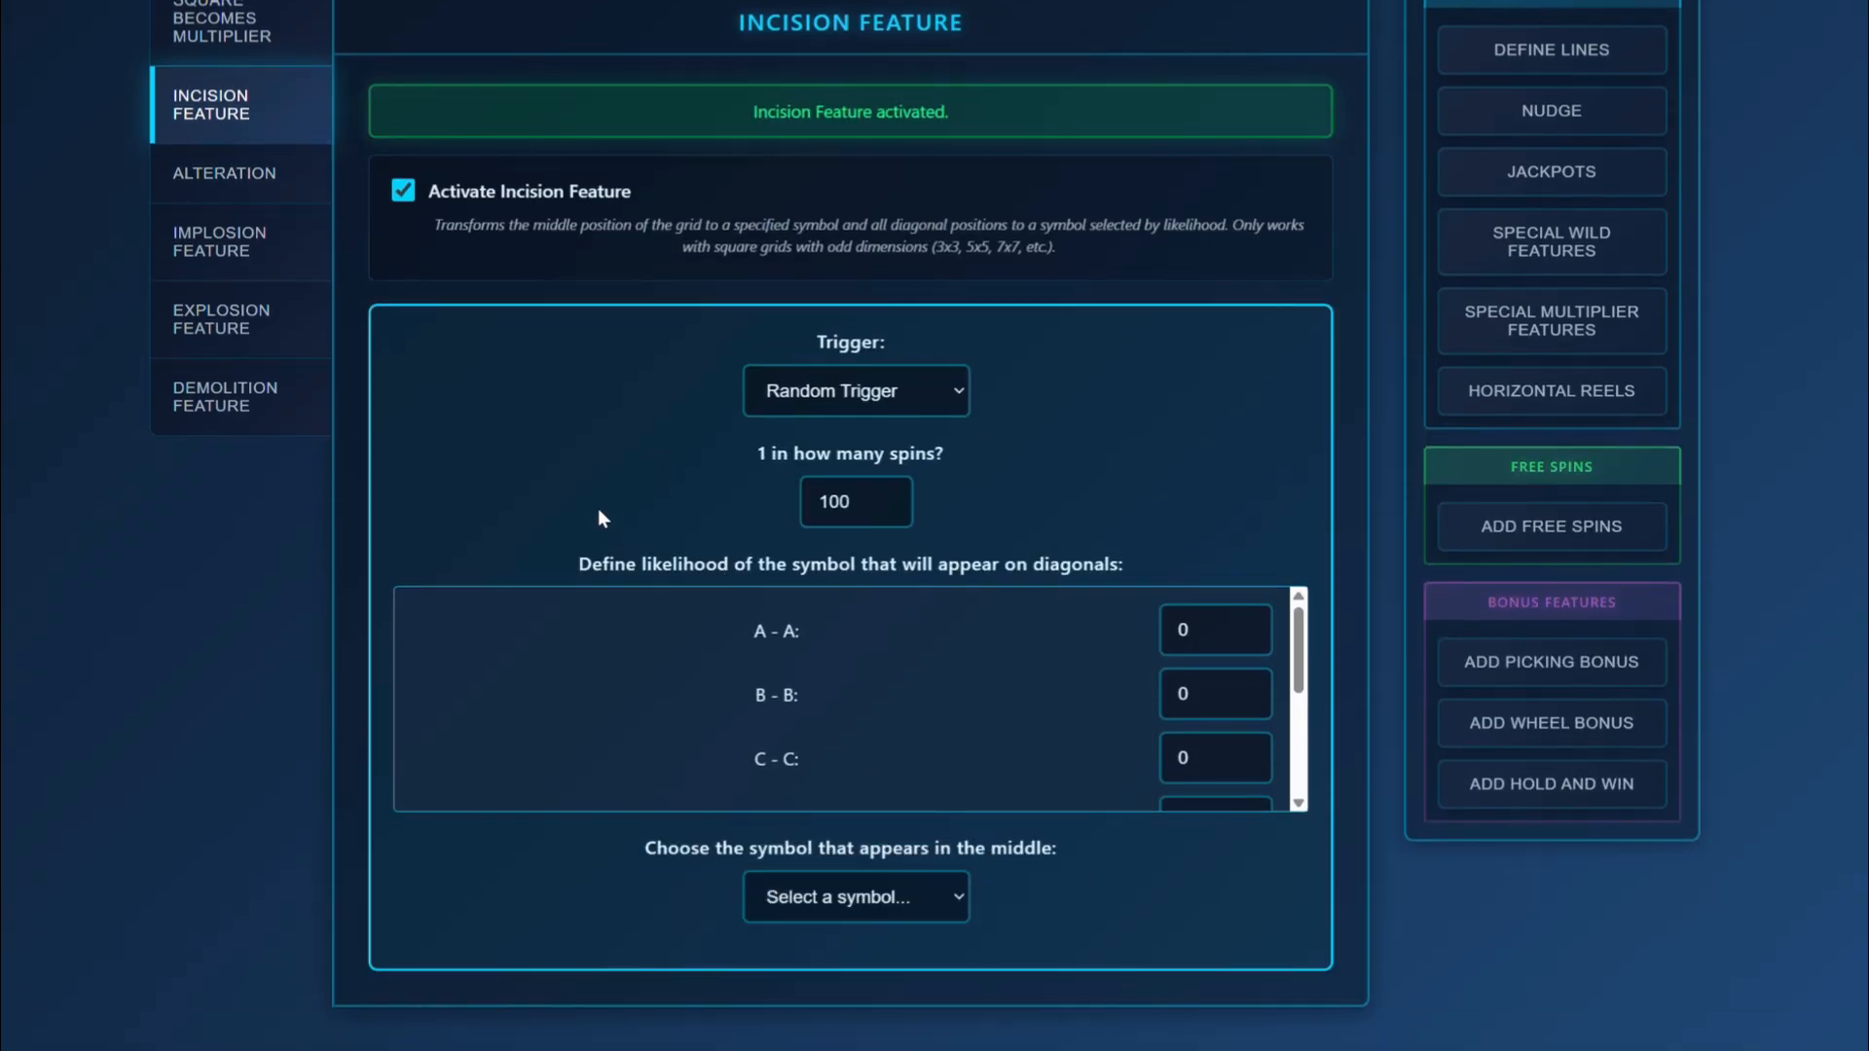
{"action": "left_click", "coordinate": [411, 193]}
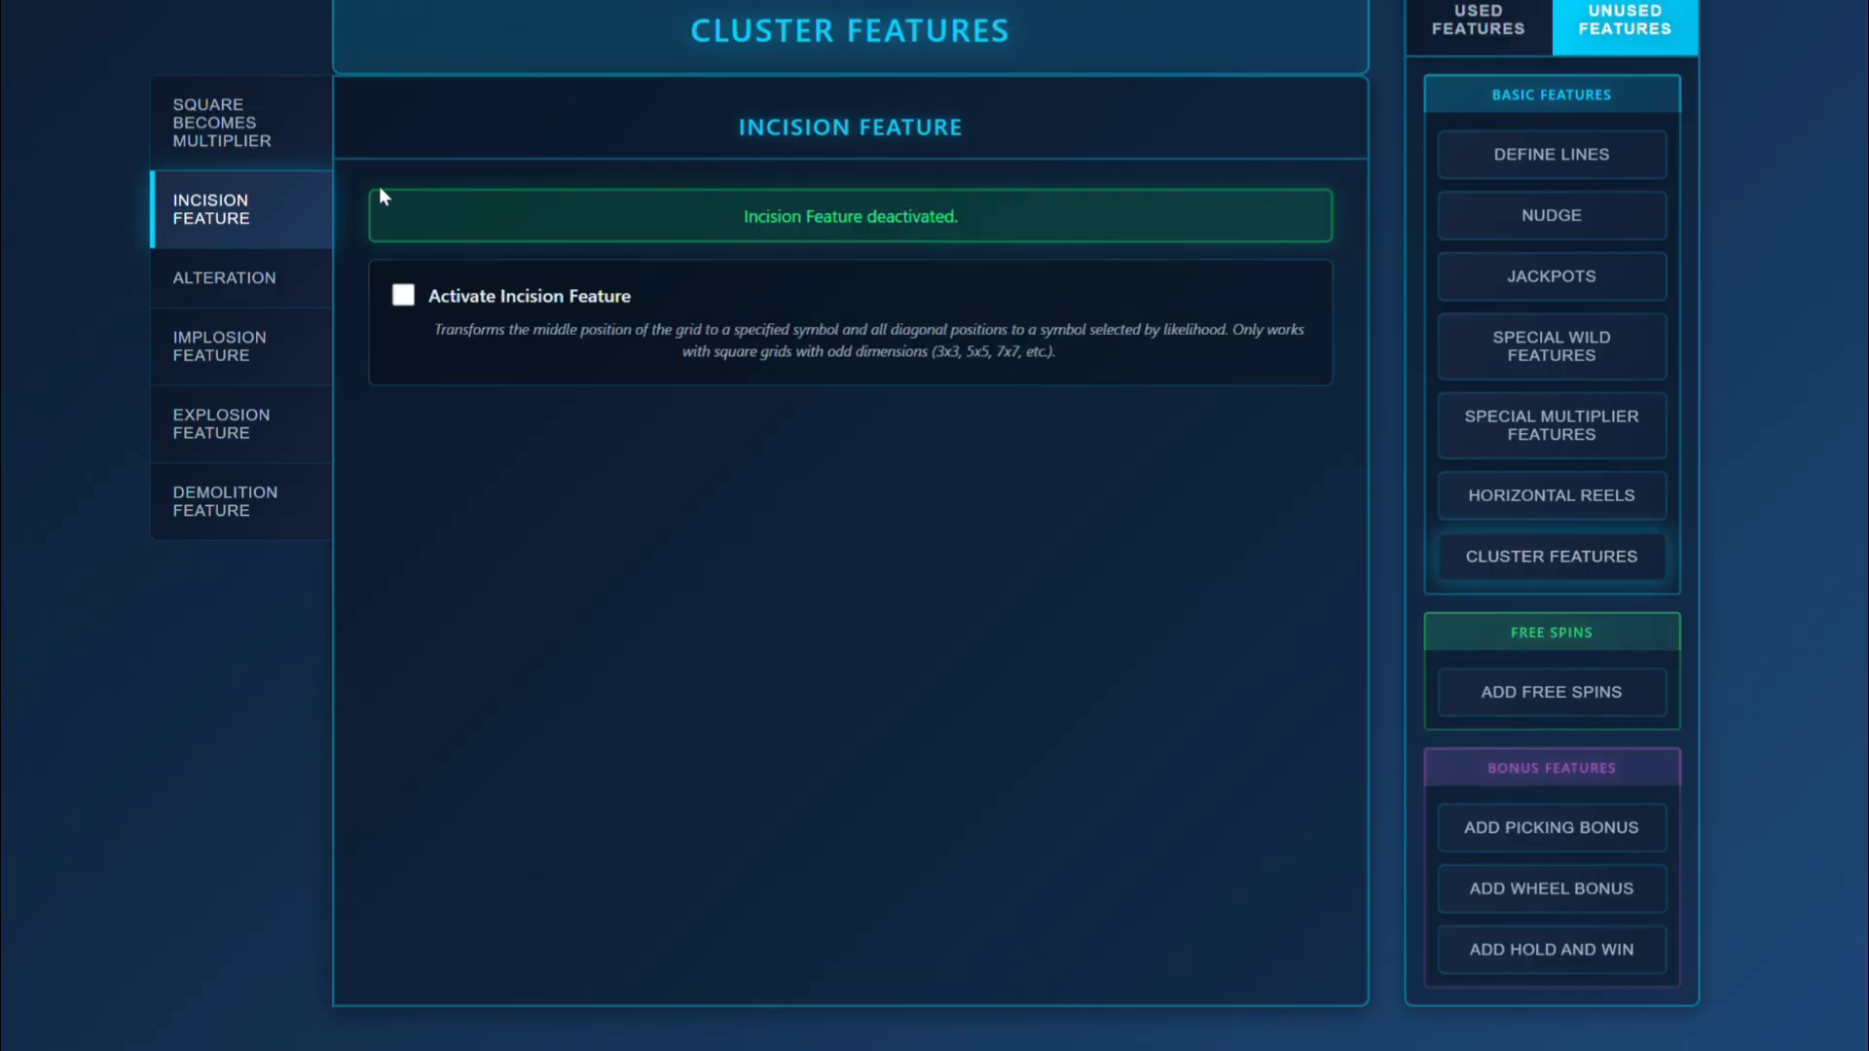
Activate the Alteration Feature to view its trigger and symbol options, and turn it off again.
{"action": "left_click", "coordinate": [253, 300]}
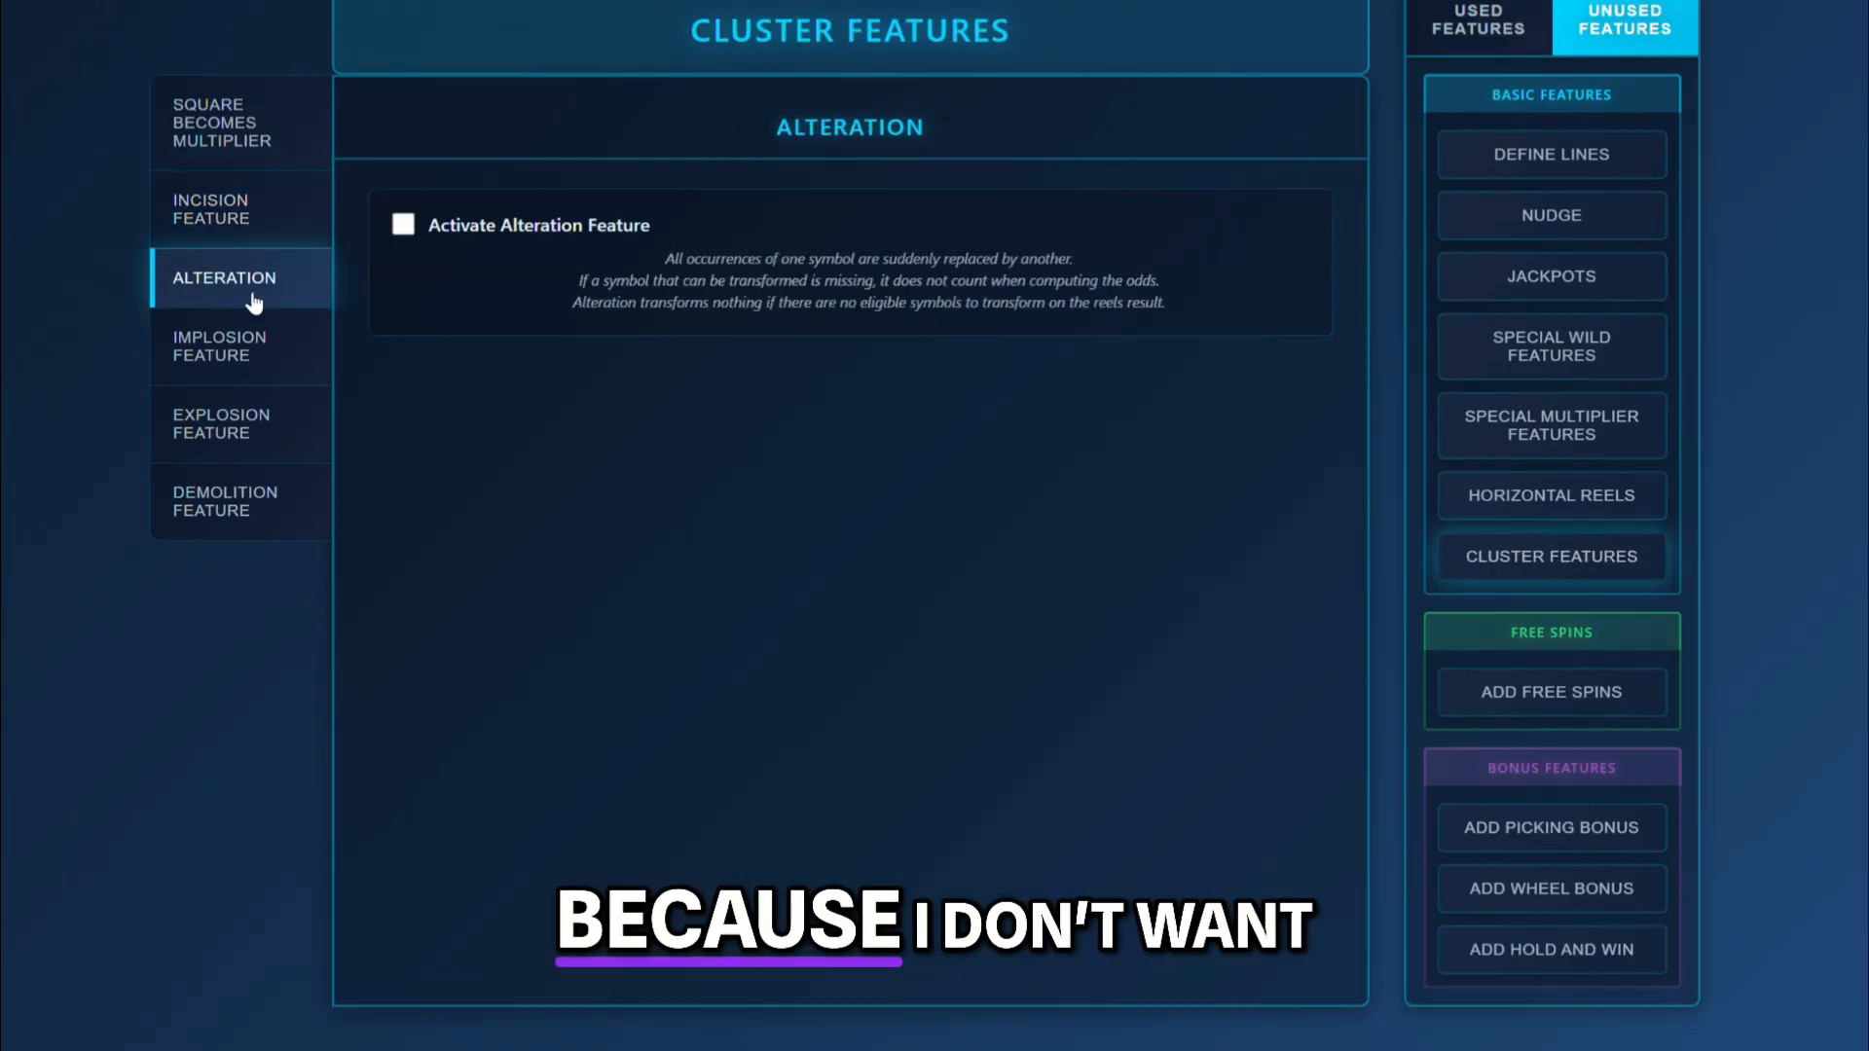
{"action": "left_click", "coordinate": [403, 227]}
{"action": "scroll", "coordinate": [571, 651], "scroll_direction": "down", "scroll_amount": 3}
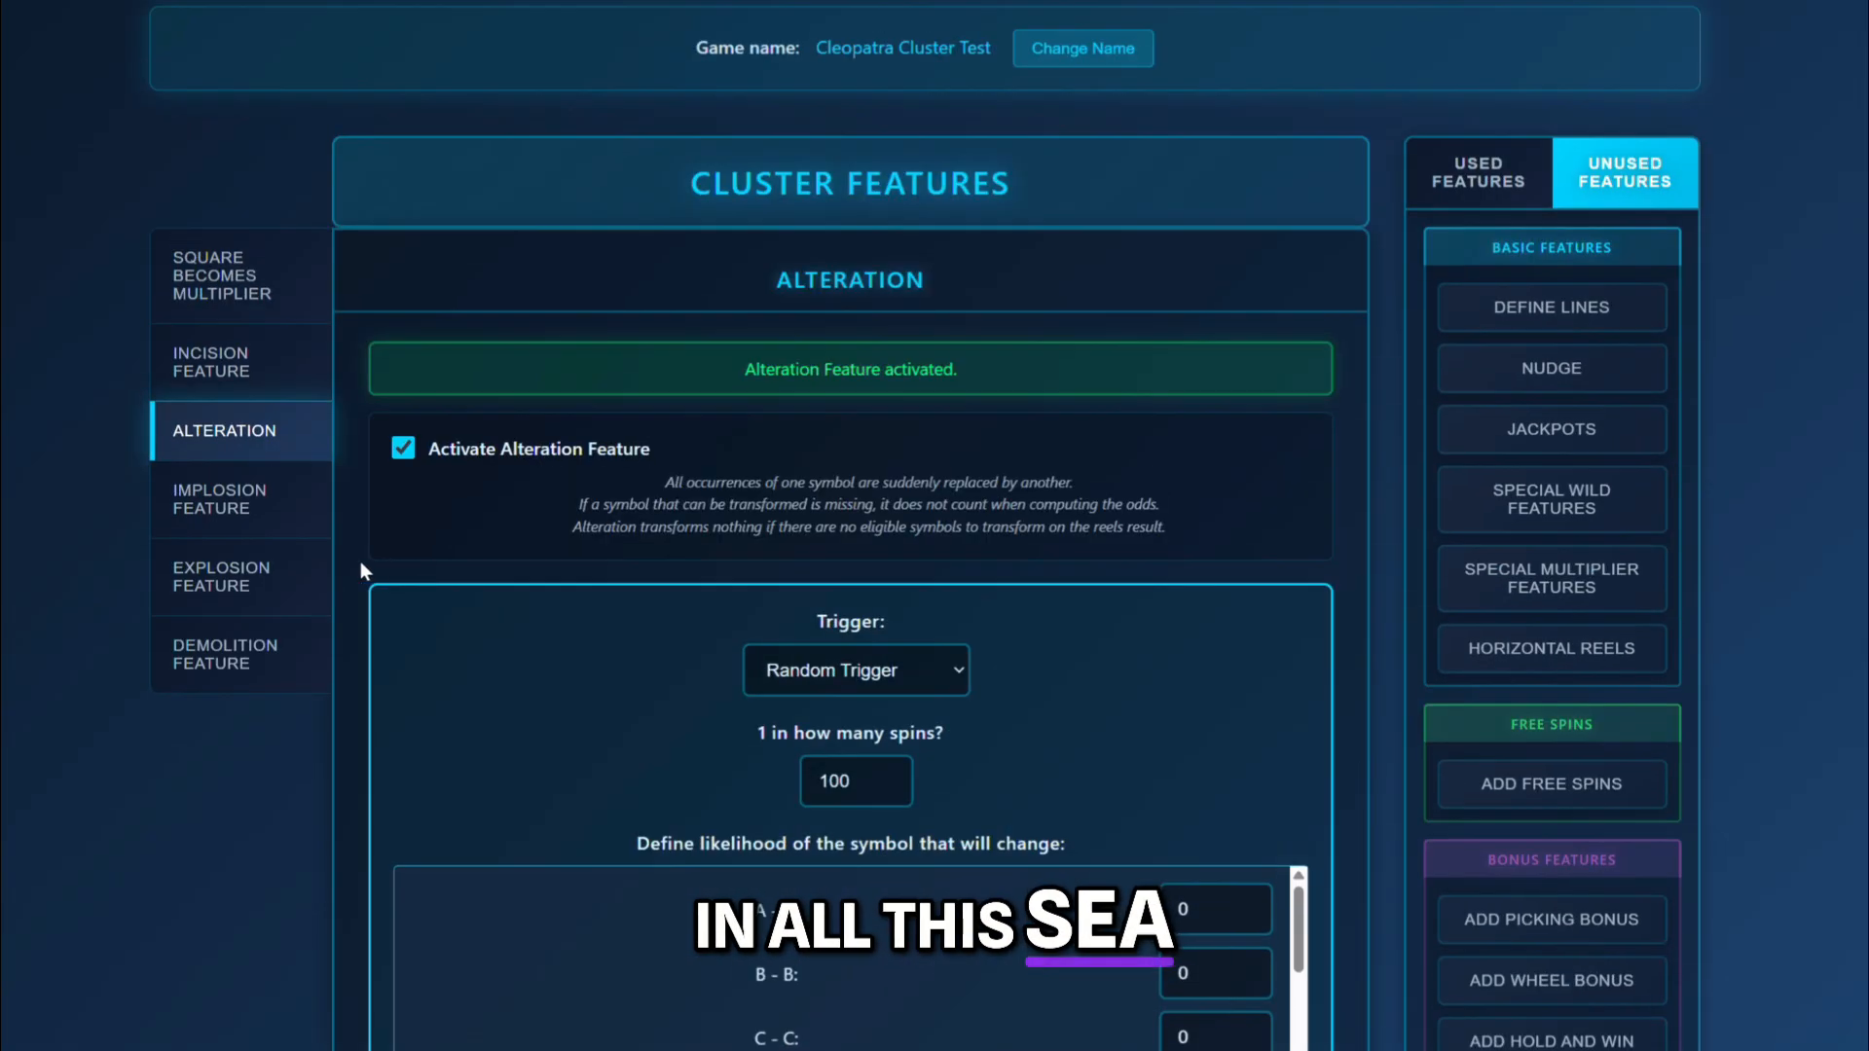
{"action": "left_click", "coordinate": [246, 502]}
{"action": "left_click", "coordinate": [234, 430]}
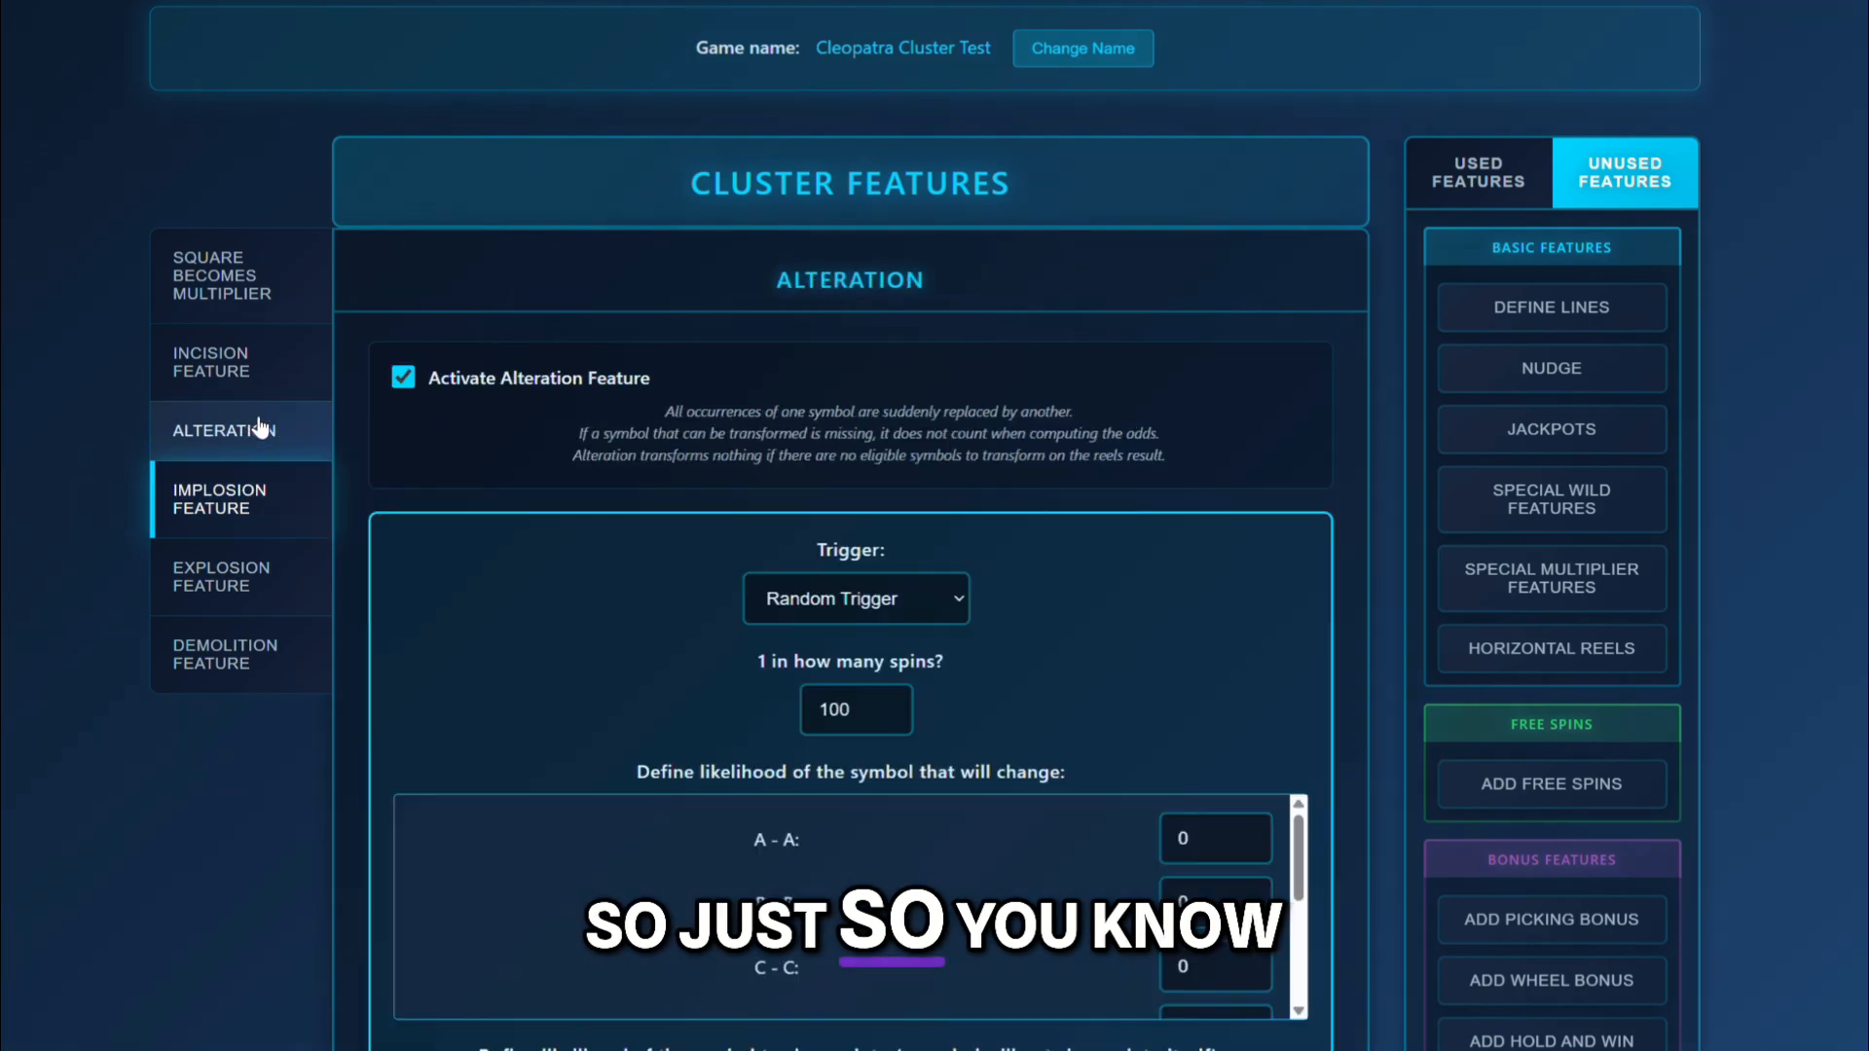
{"action": "left_click", "coordinate": [401, 374]}
Activate the Explosion Feature to view its trigger and symbol count options, and deactivate it again.
{"action": "left_click", "coordinate": [219, 557]}
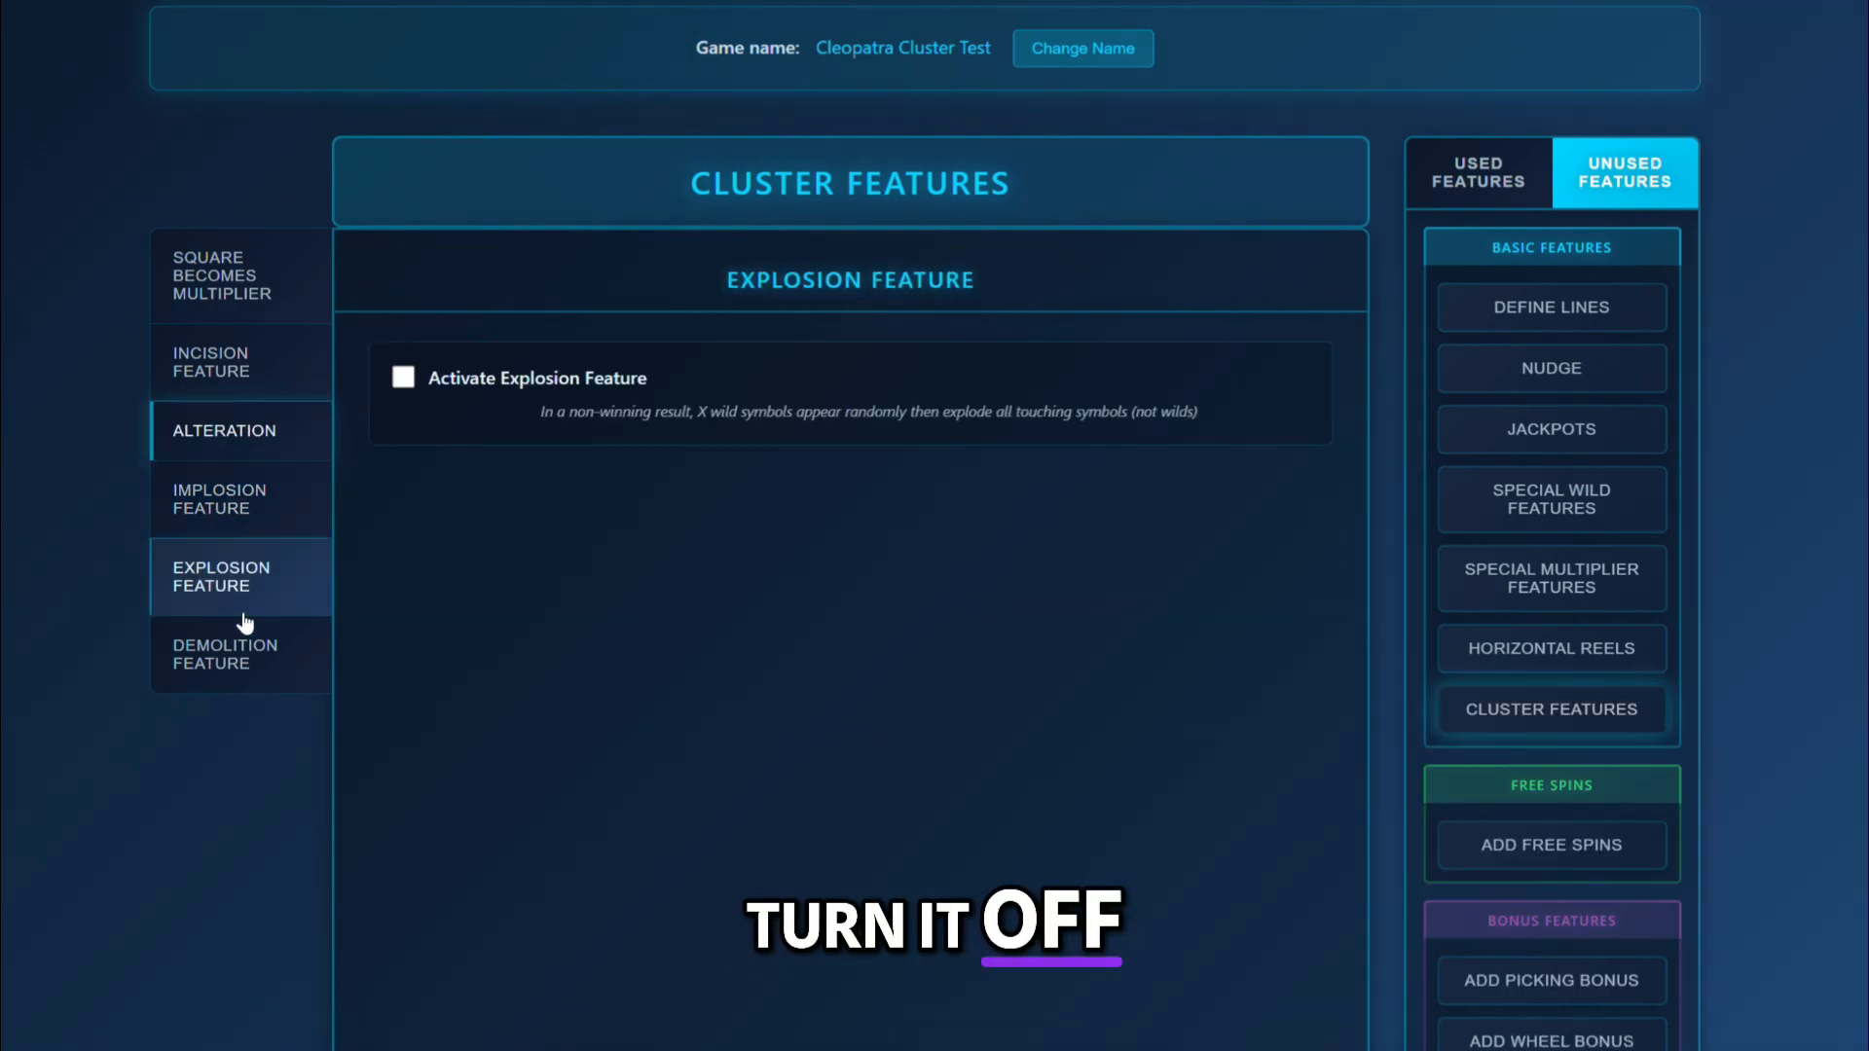
{"action": "left_click", "coordinate": [403, 376]}
{"action": "scroll", "coordinate": [417, 382], "scroll_direction": "down", "scroll_amount": 1}
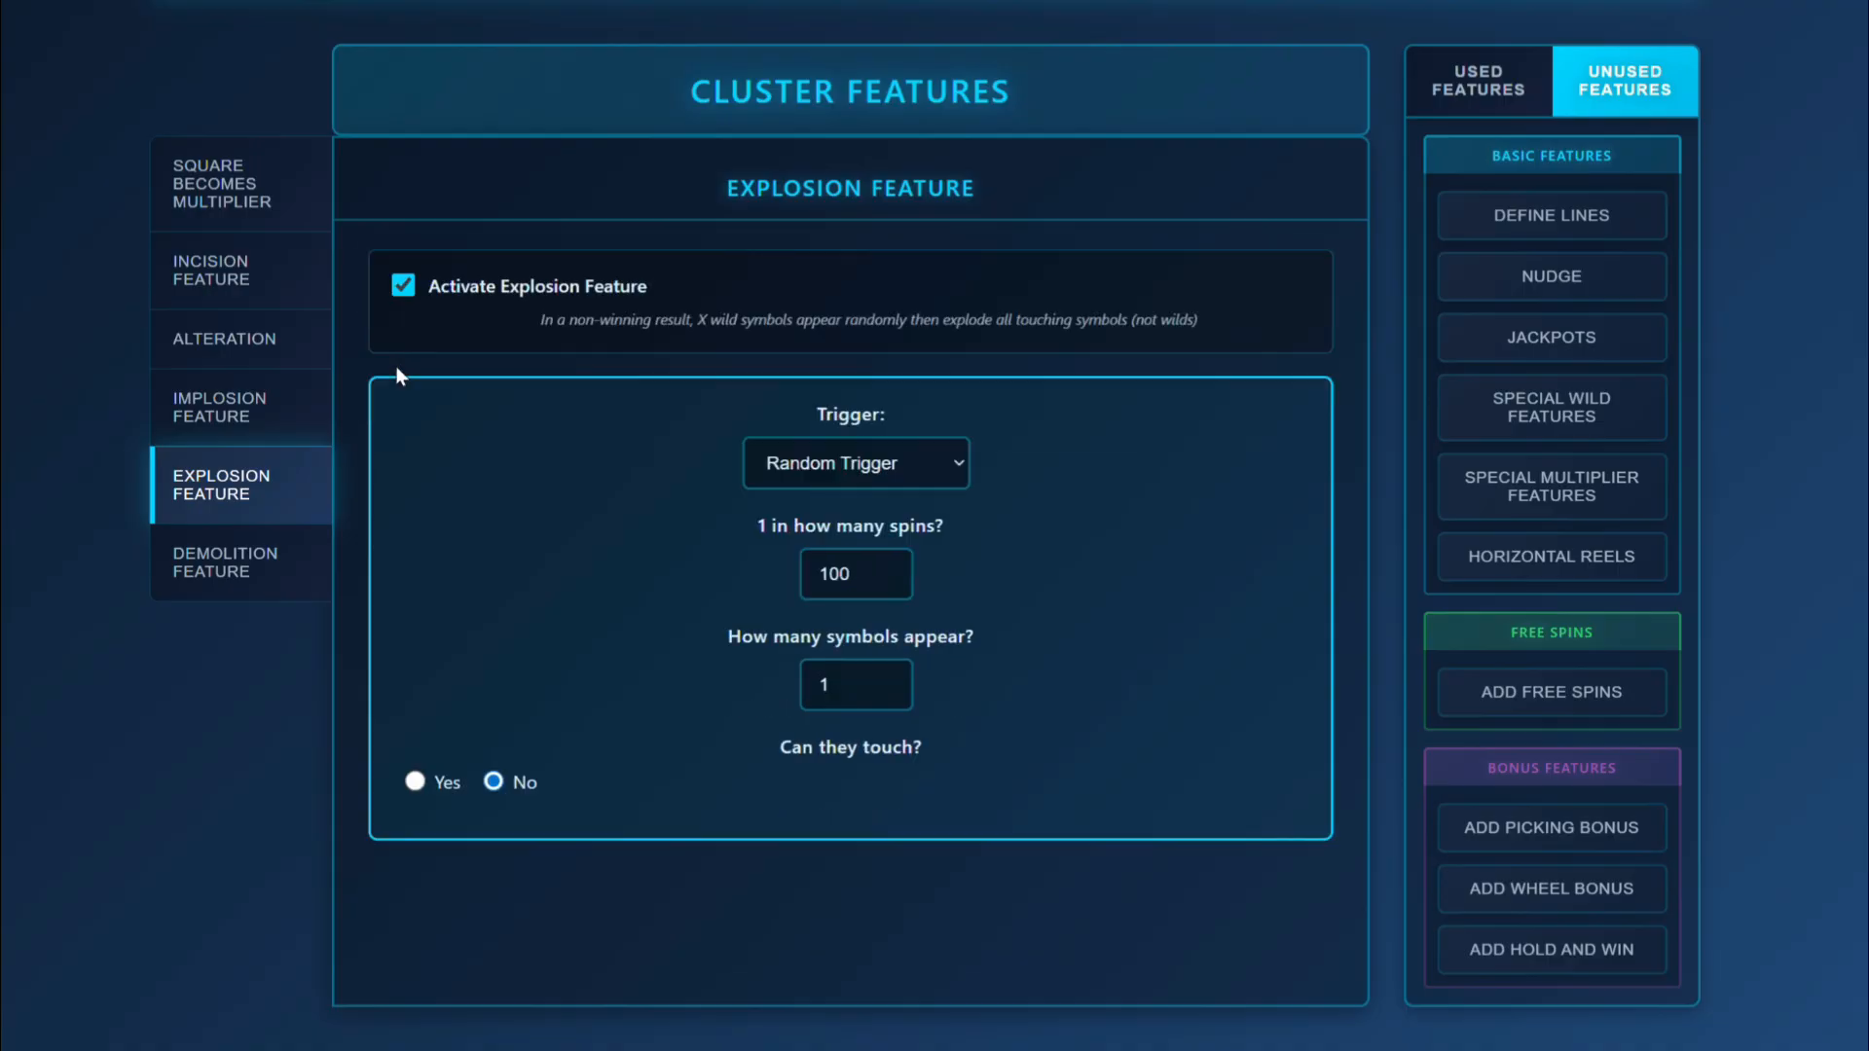
{"action": "left_click", "coordinate": [402, 286]}
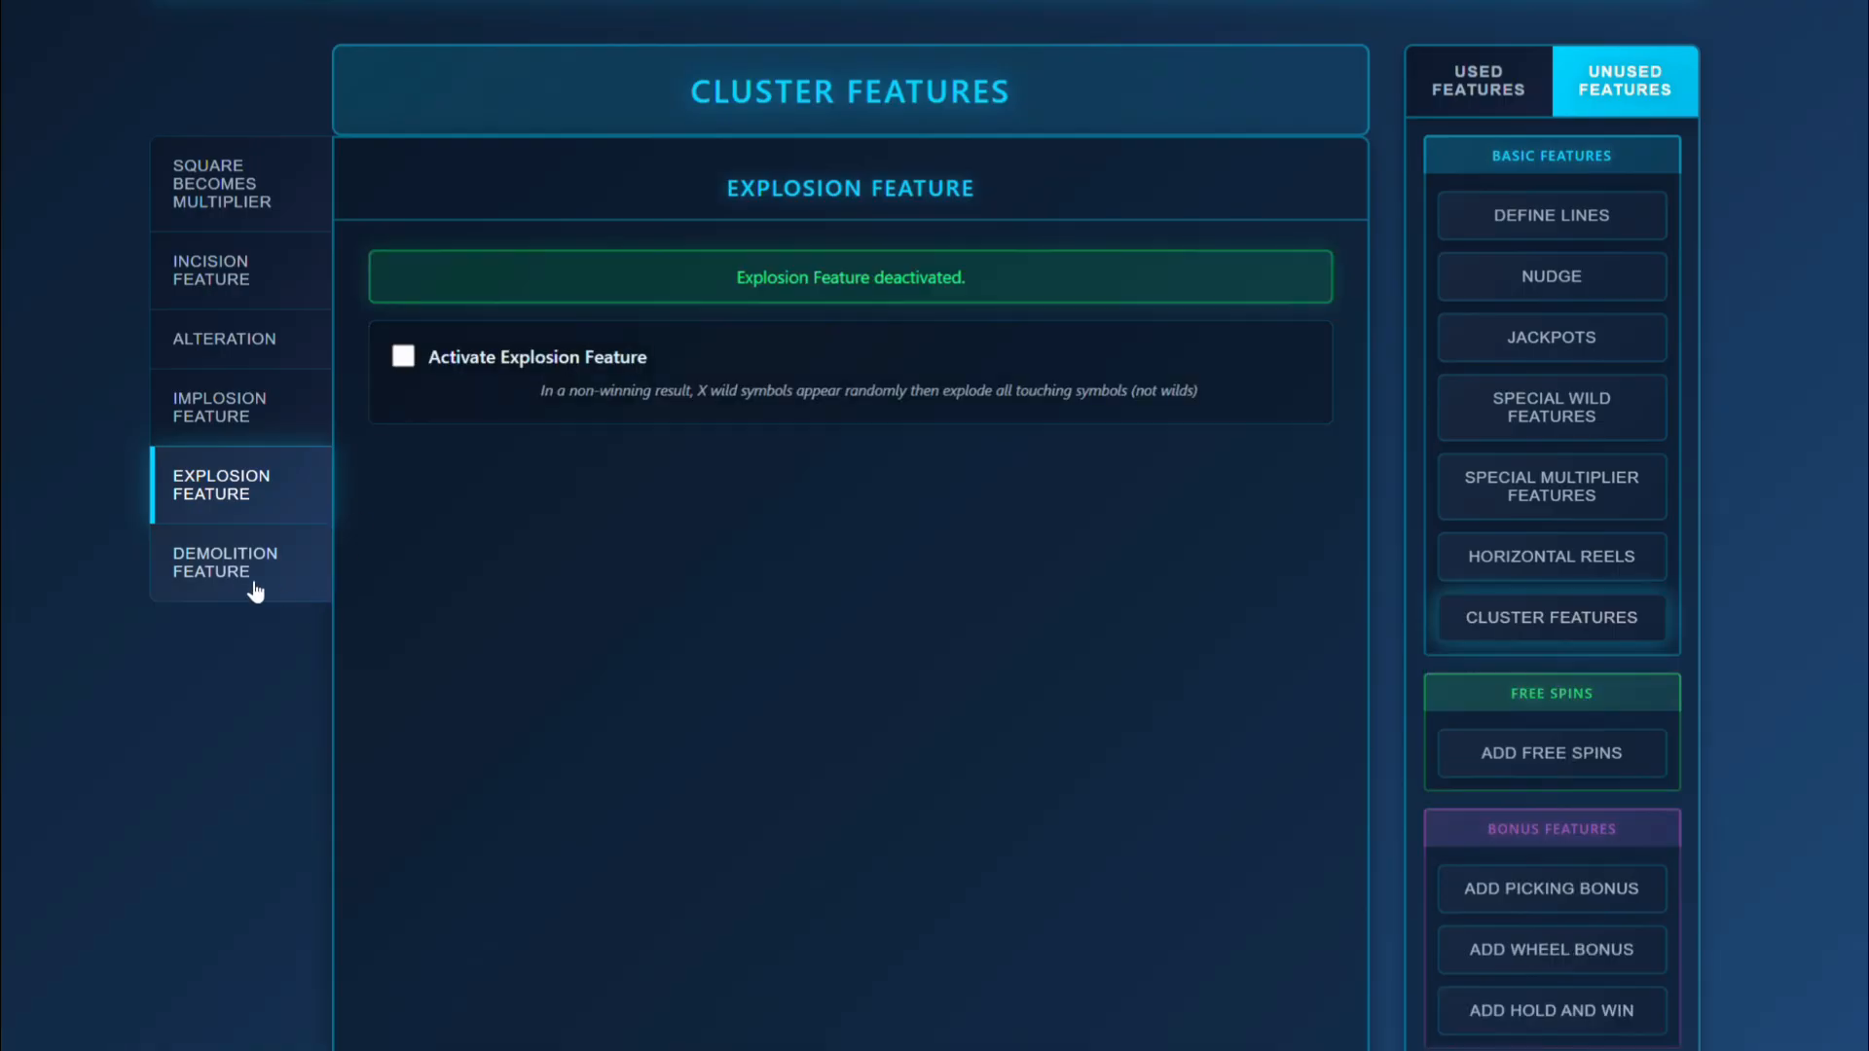
Activate the Demolition Feature to view its trigger and exploding symbol options, and deactivate it again.
{"action": "left_click", "coordinate": [248, 584]}
{"action": "left_click", "coordinate": [403, 287]}
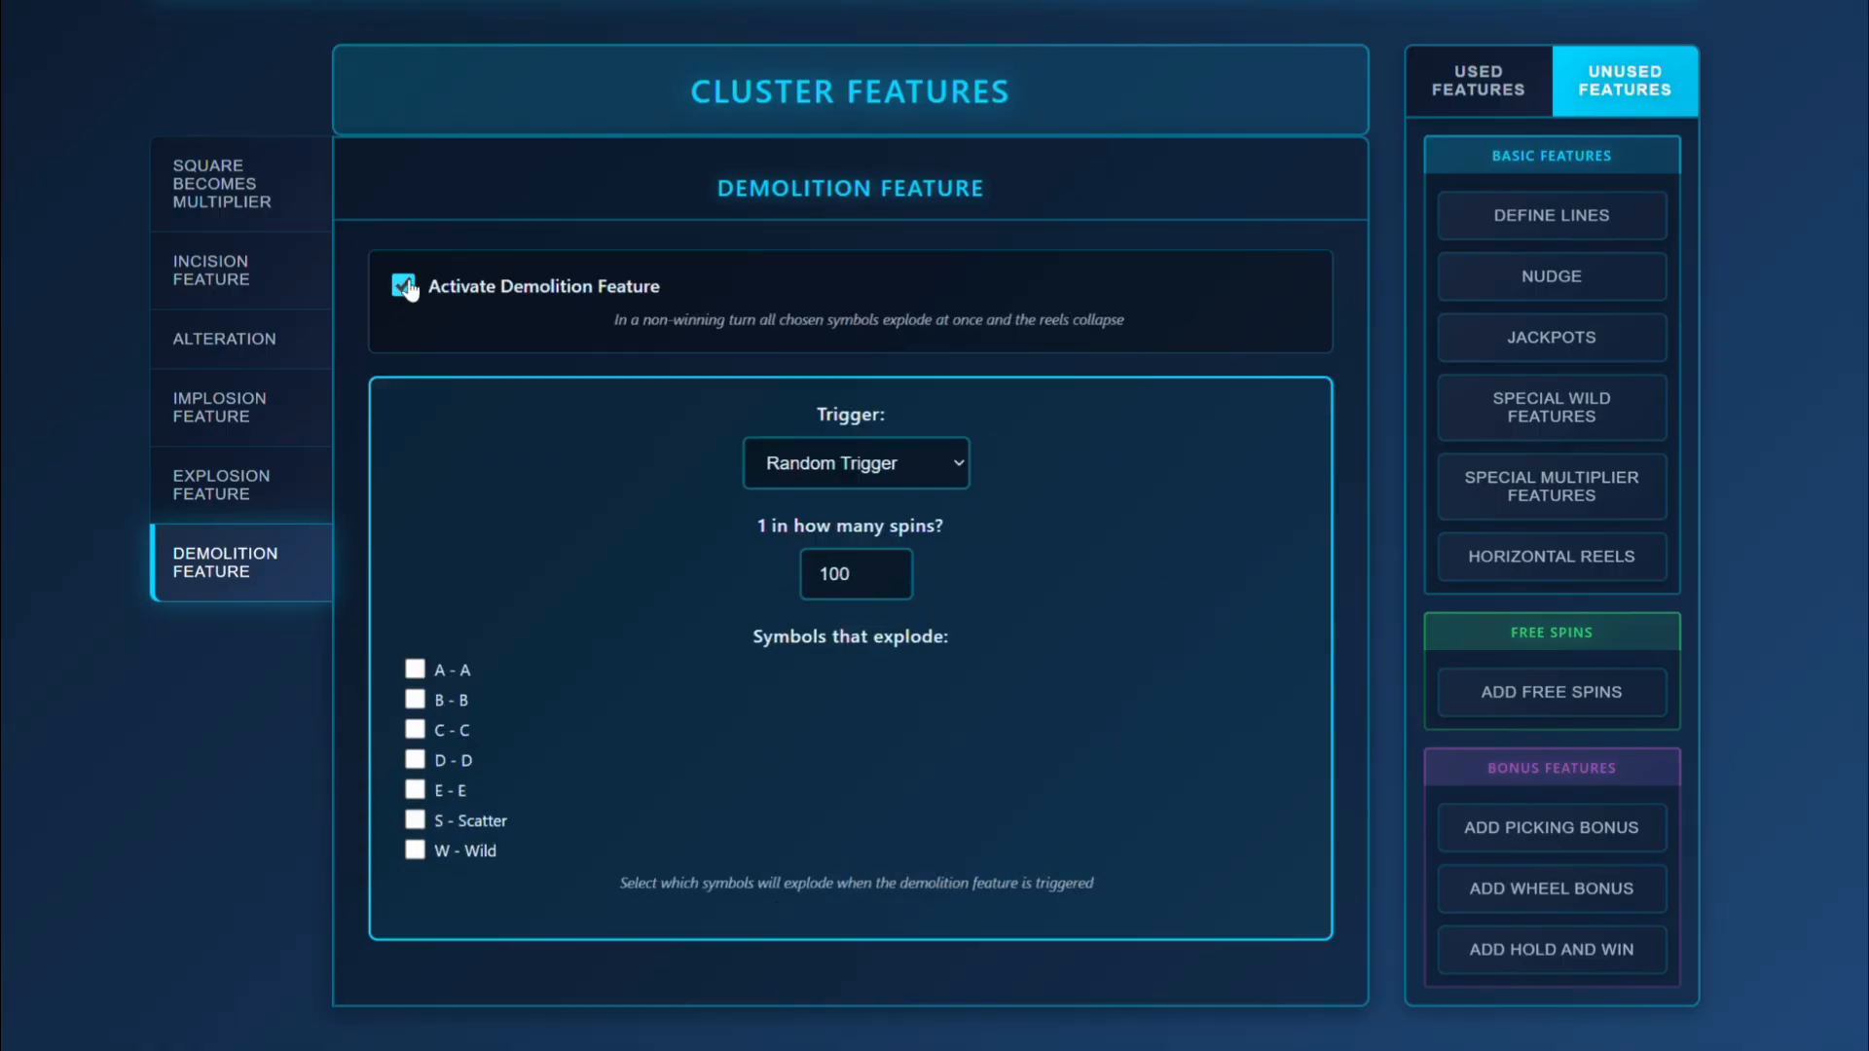
{"action": "left_click", "coordinate": [407, 286]}
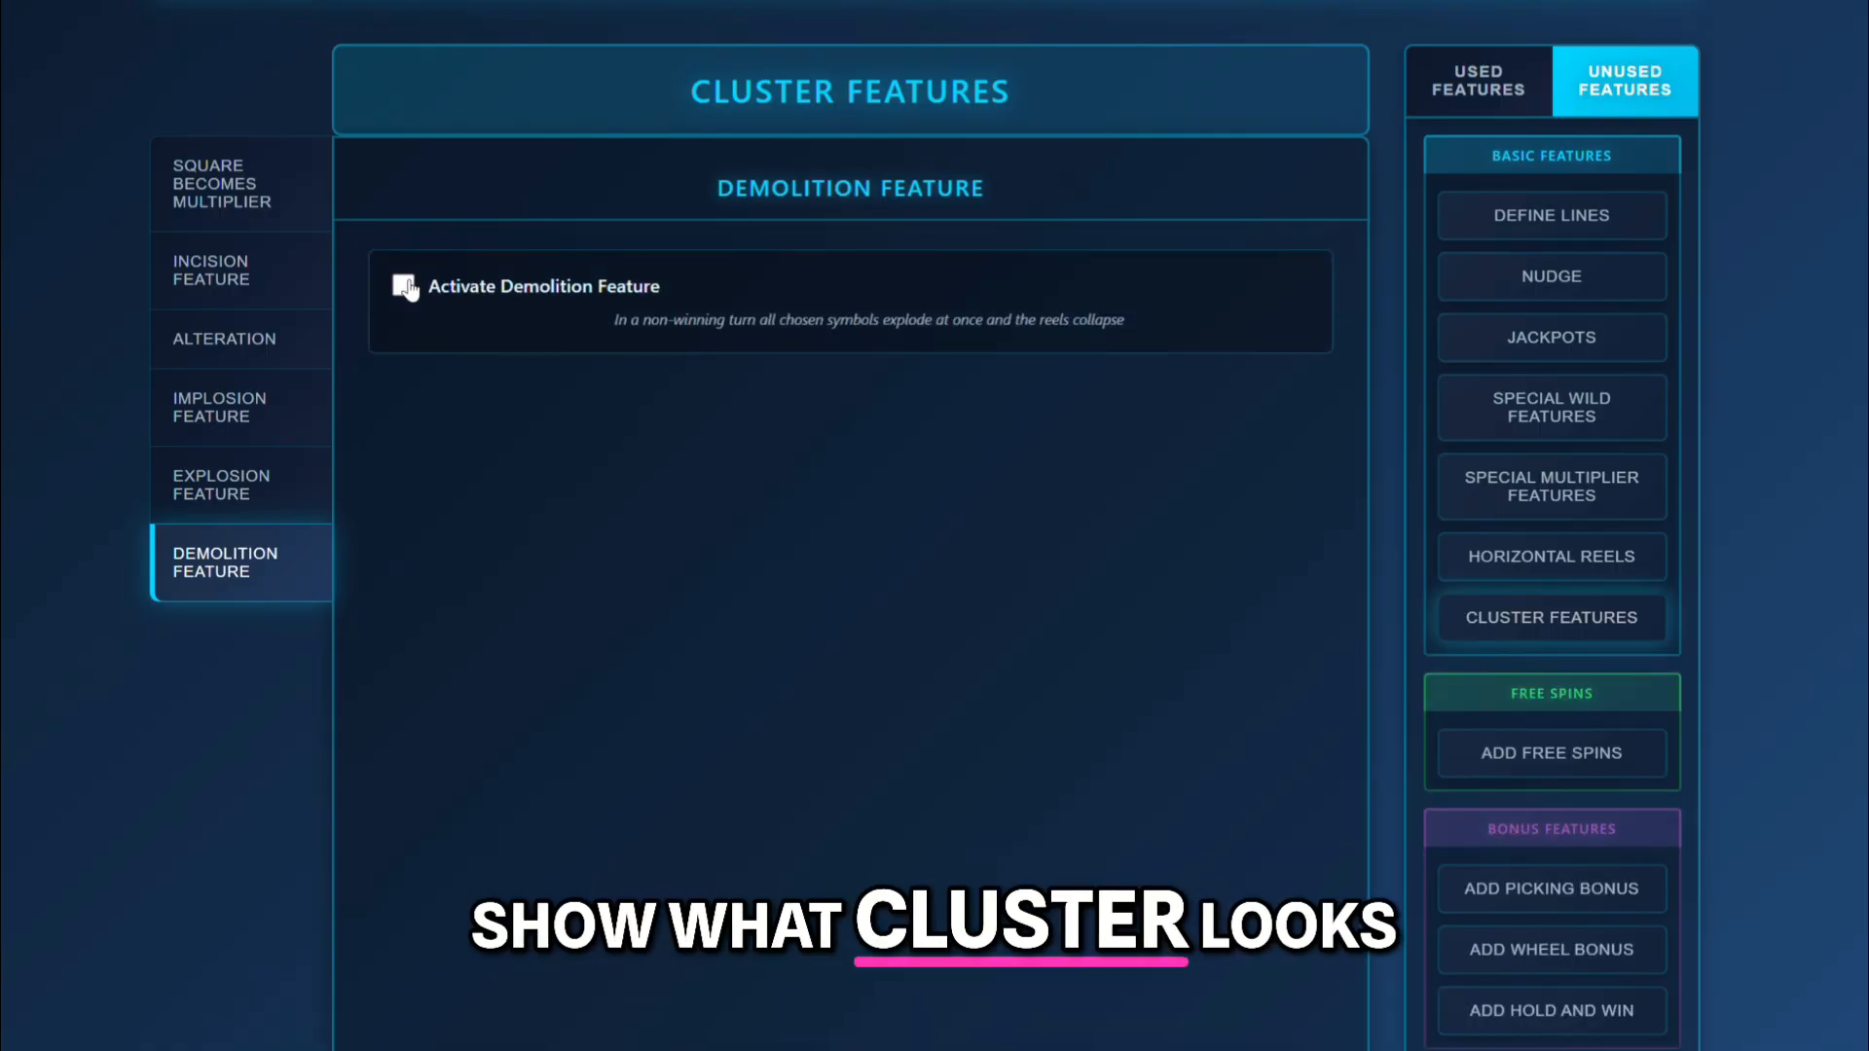
Save the game with its used features and open the spin simulation.
{"action": "left_click", "coordinate": [1497, 97]}
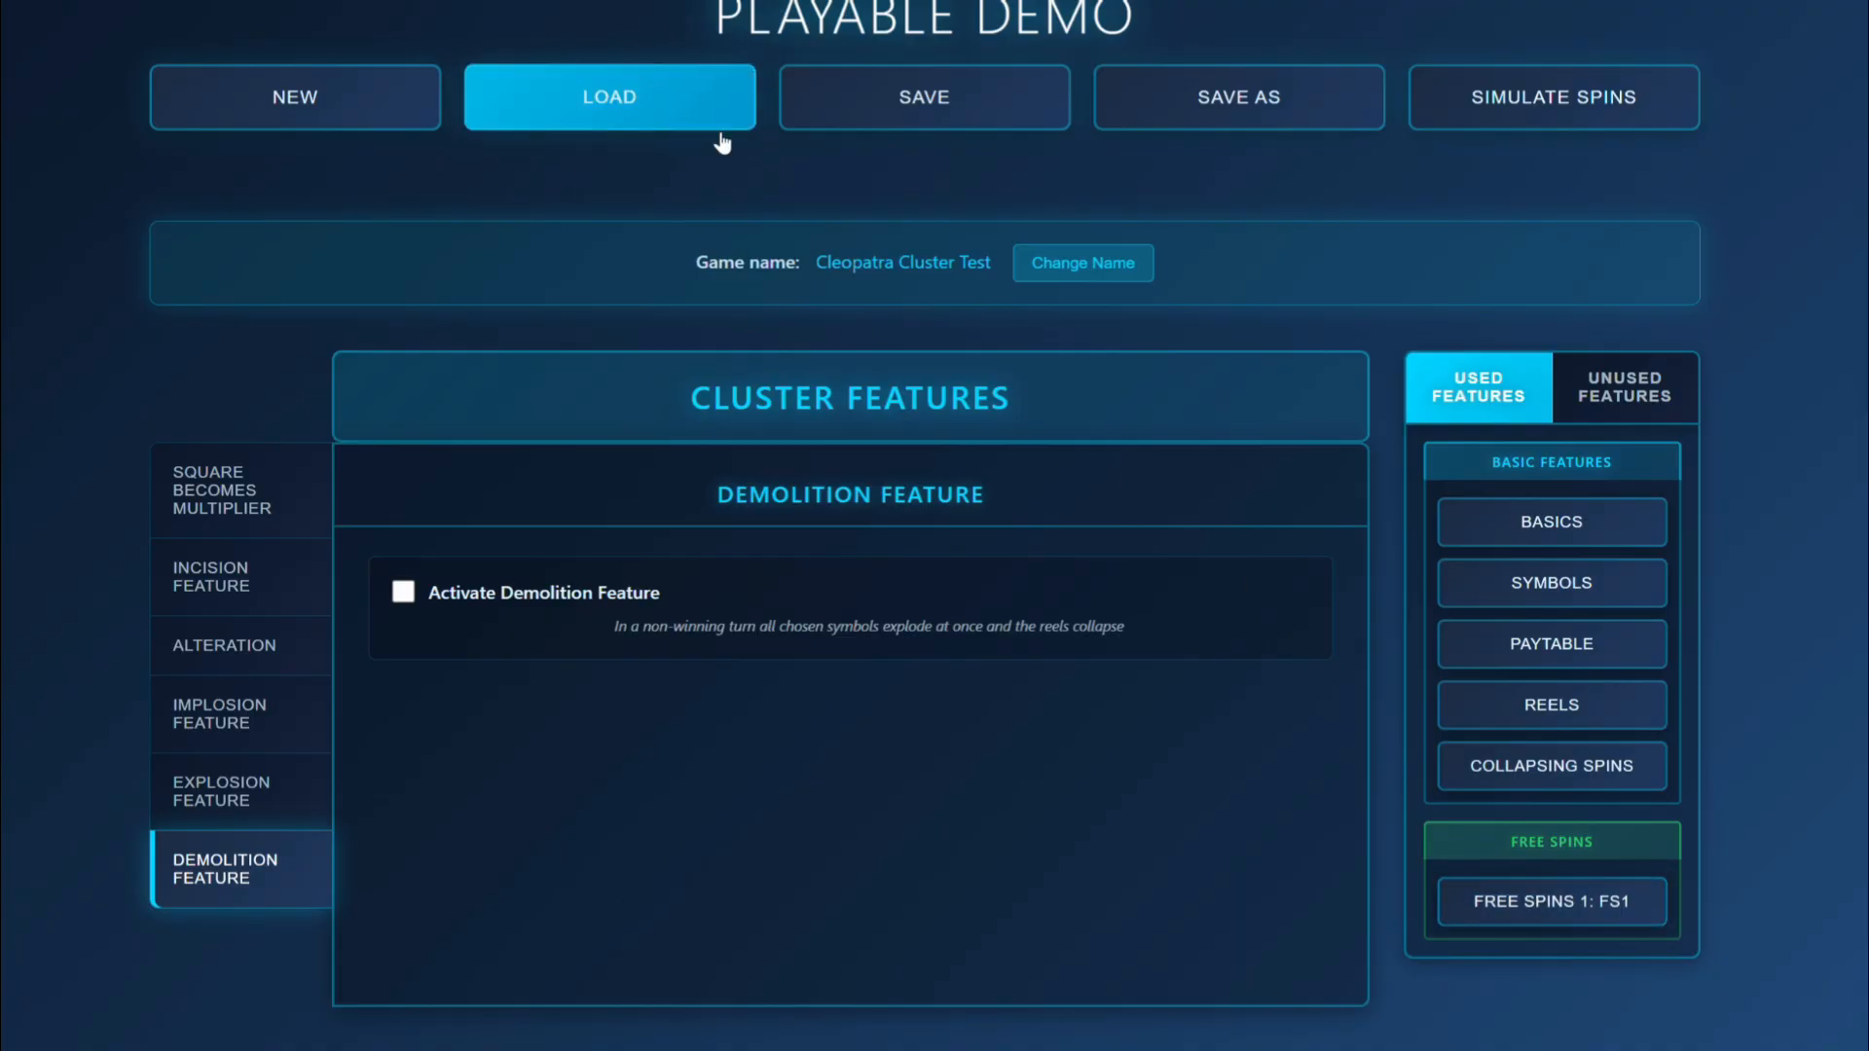
{"action": "left_click", "coordinate": [967, 96]}
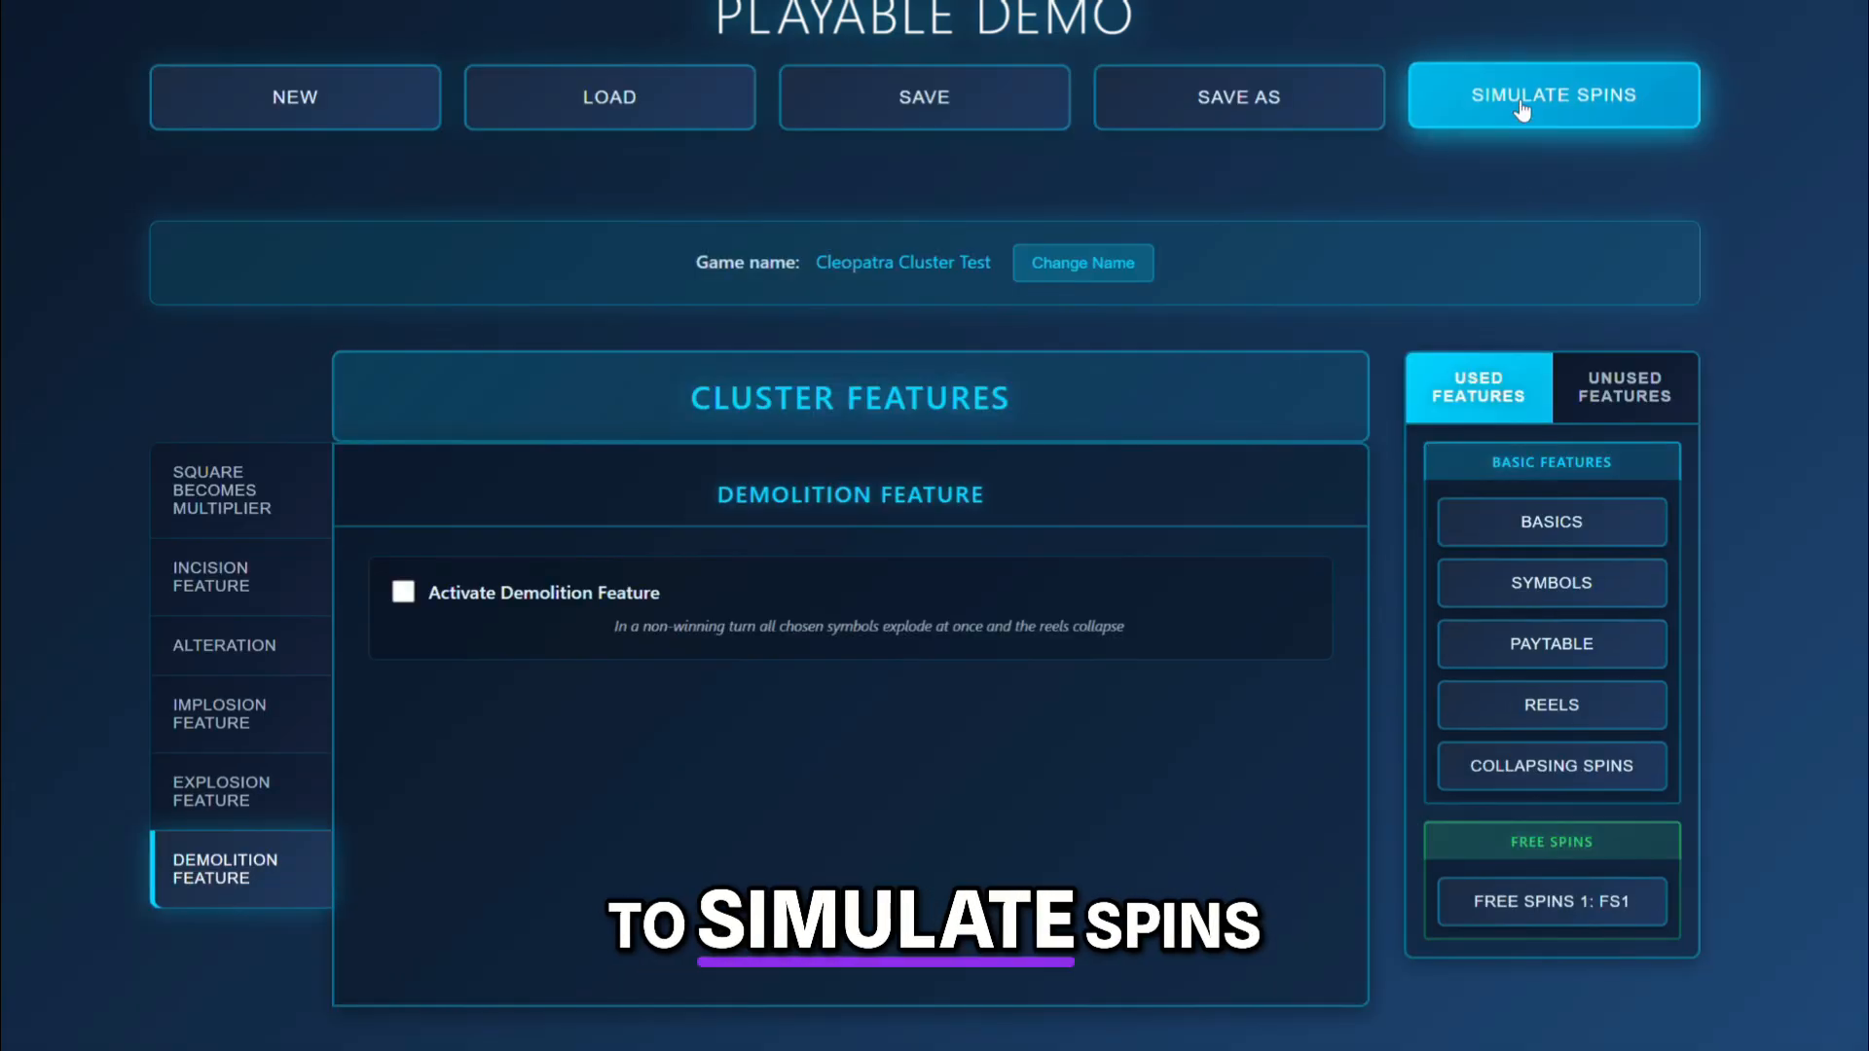
{"action": "left_click", "coordinate": [1522, 105]}
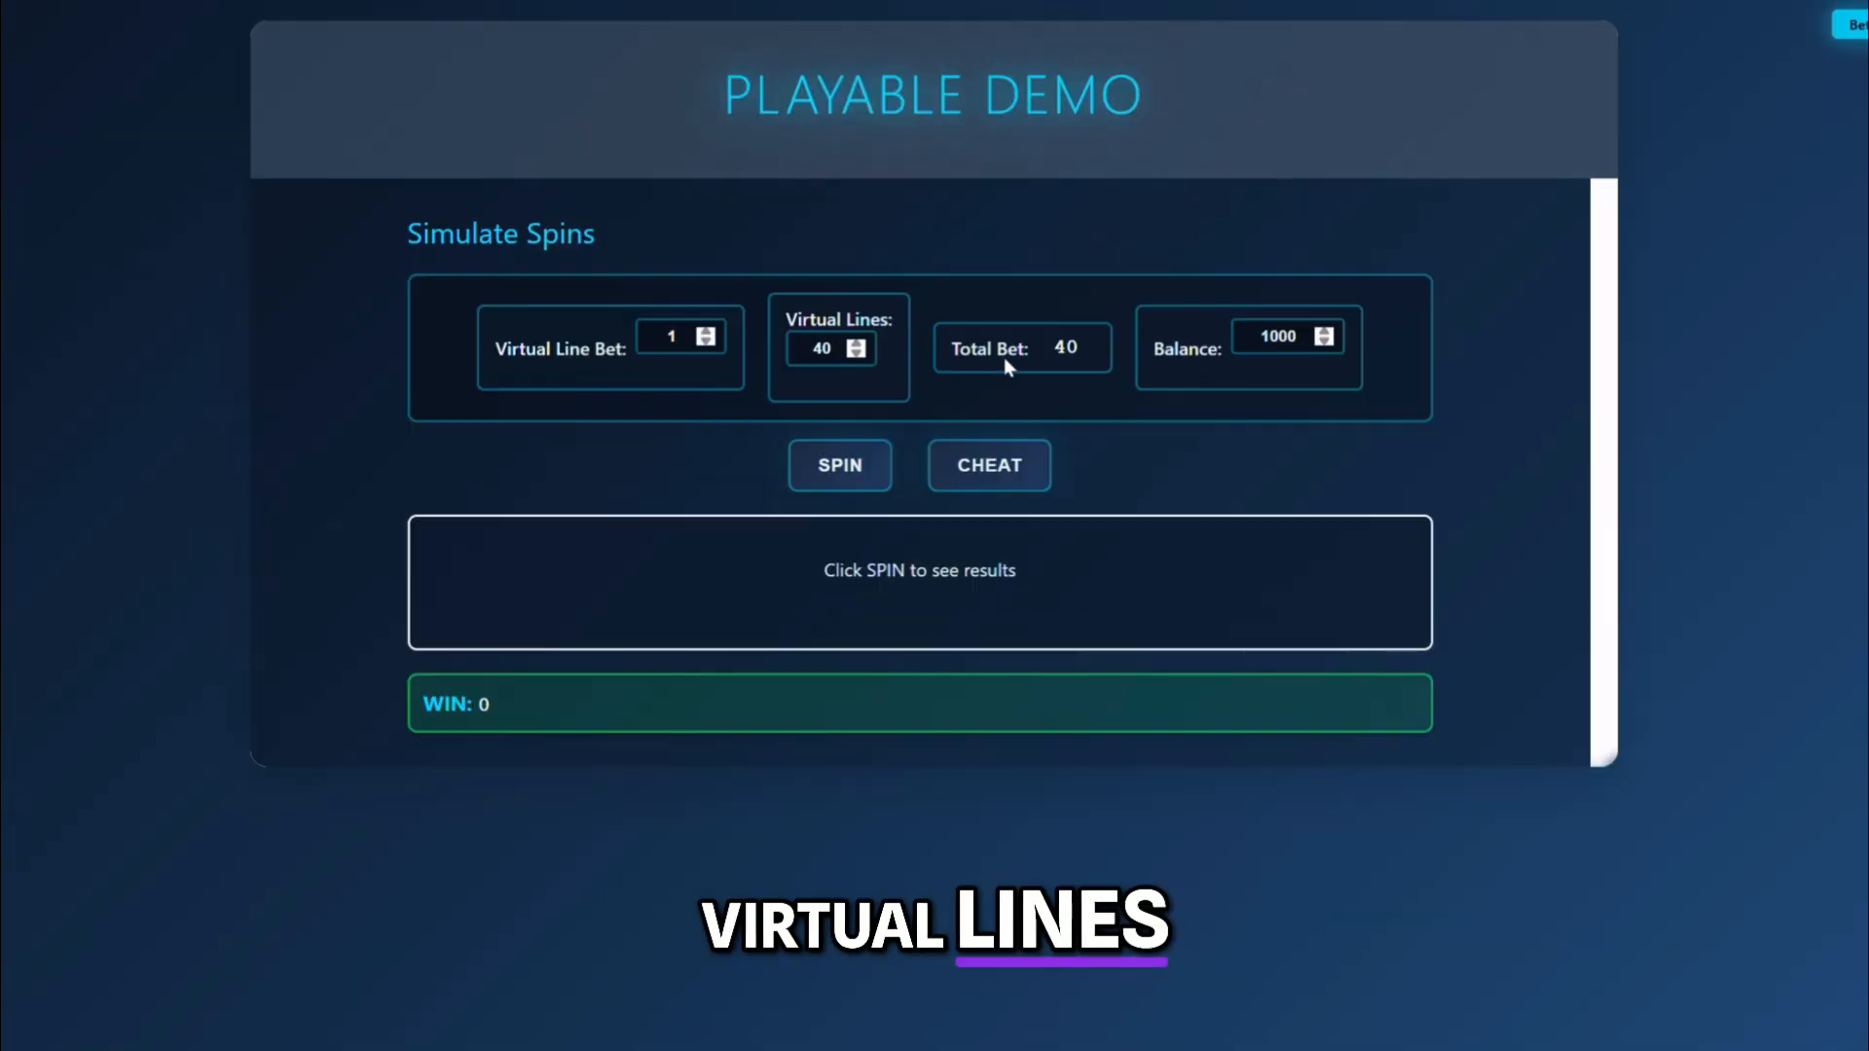
Set the virtual line bet to 3 and run a spin.
{"action": "left_click", "coordinate": [683, 337]}
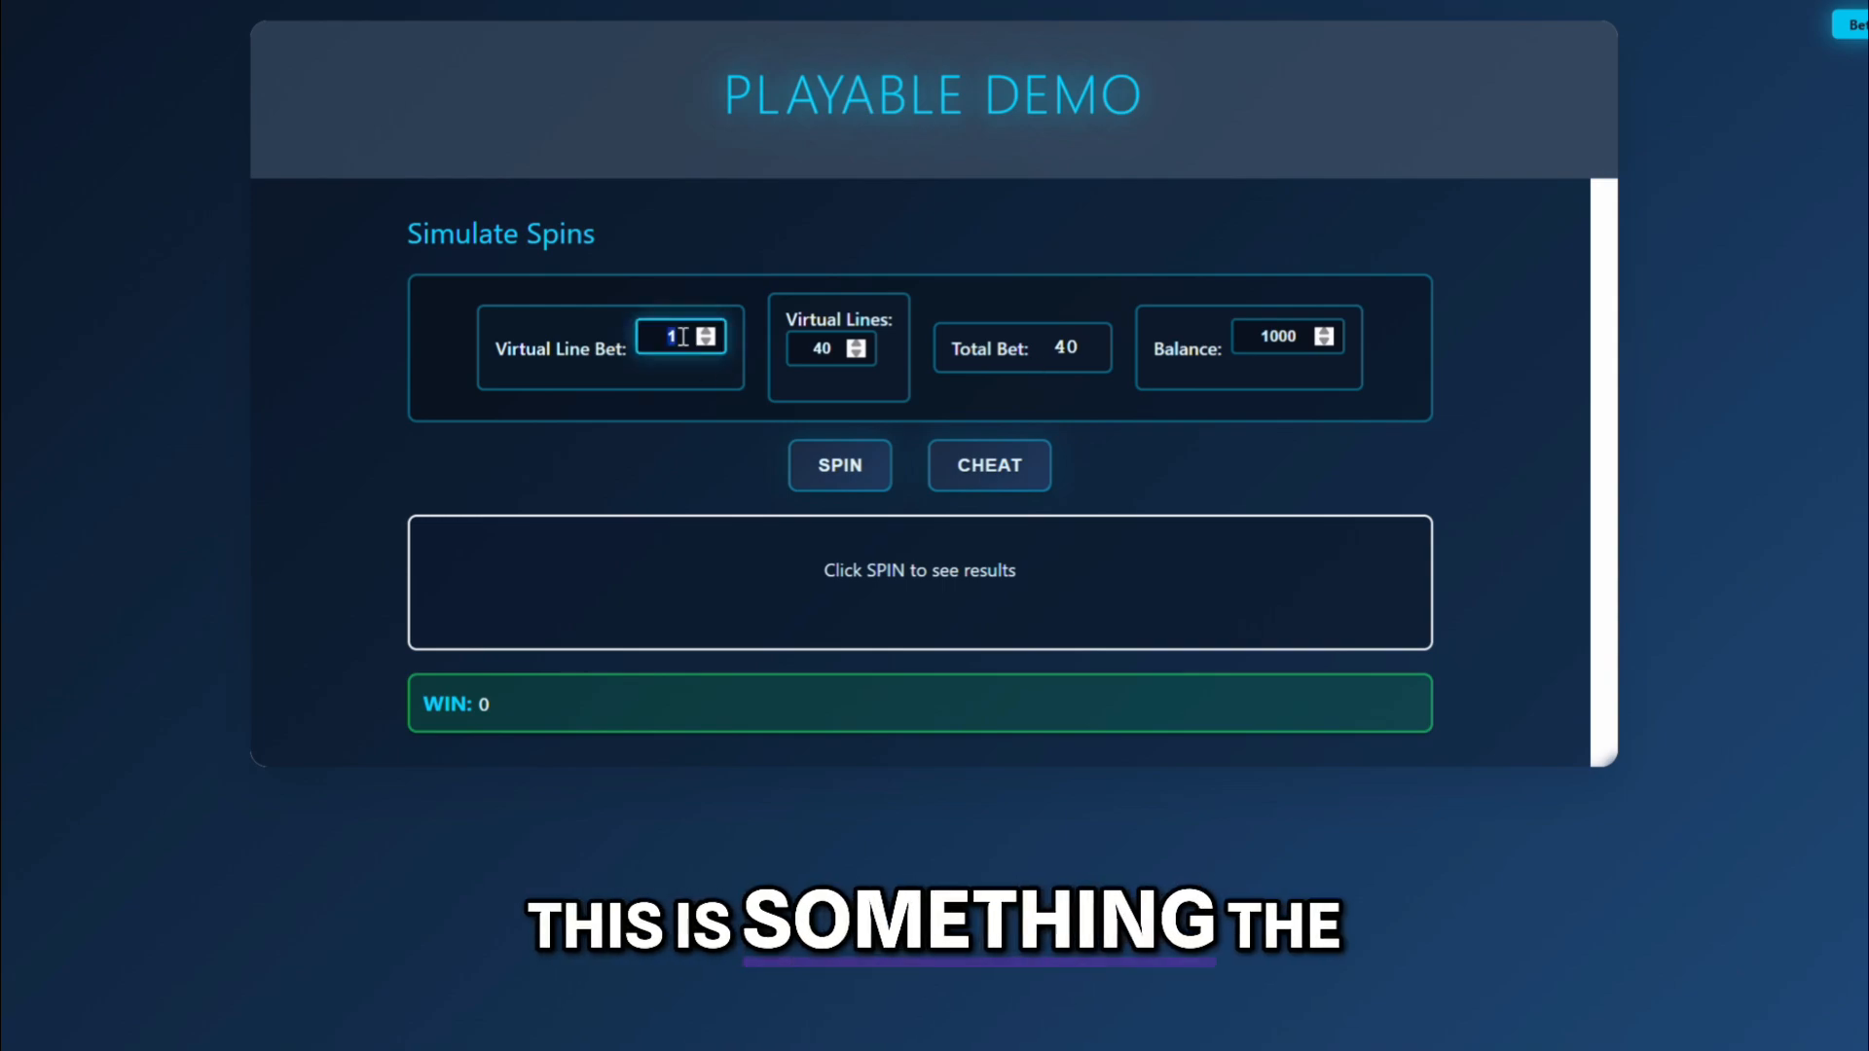
{"action": "key", "text": "BackSpace"}
{"action": "type", "text": "3"}
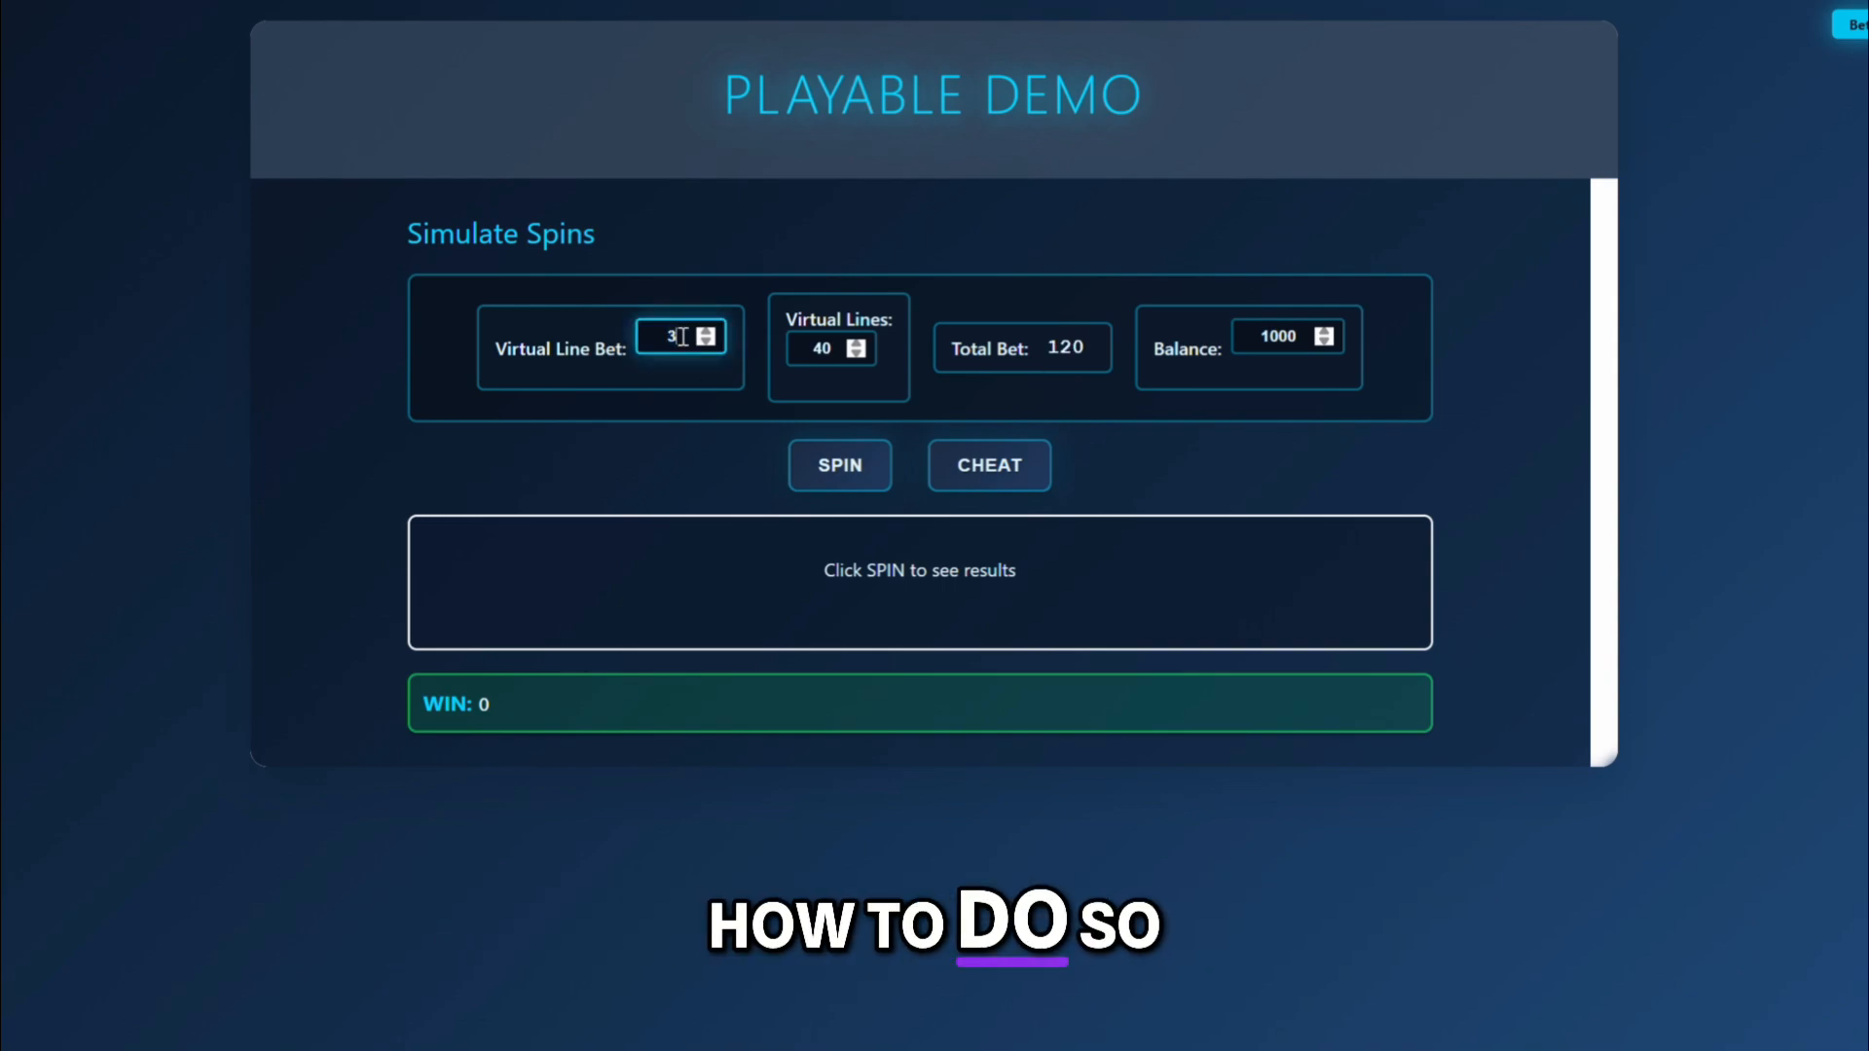
{"action": "left_click", "coordinate": [841, 464]}
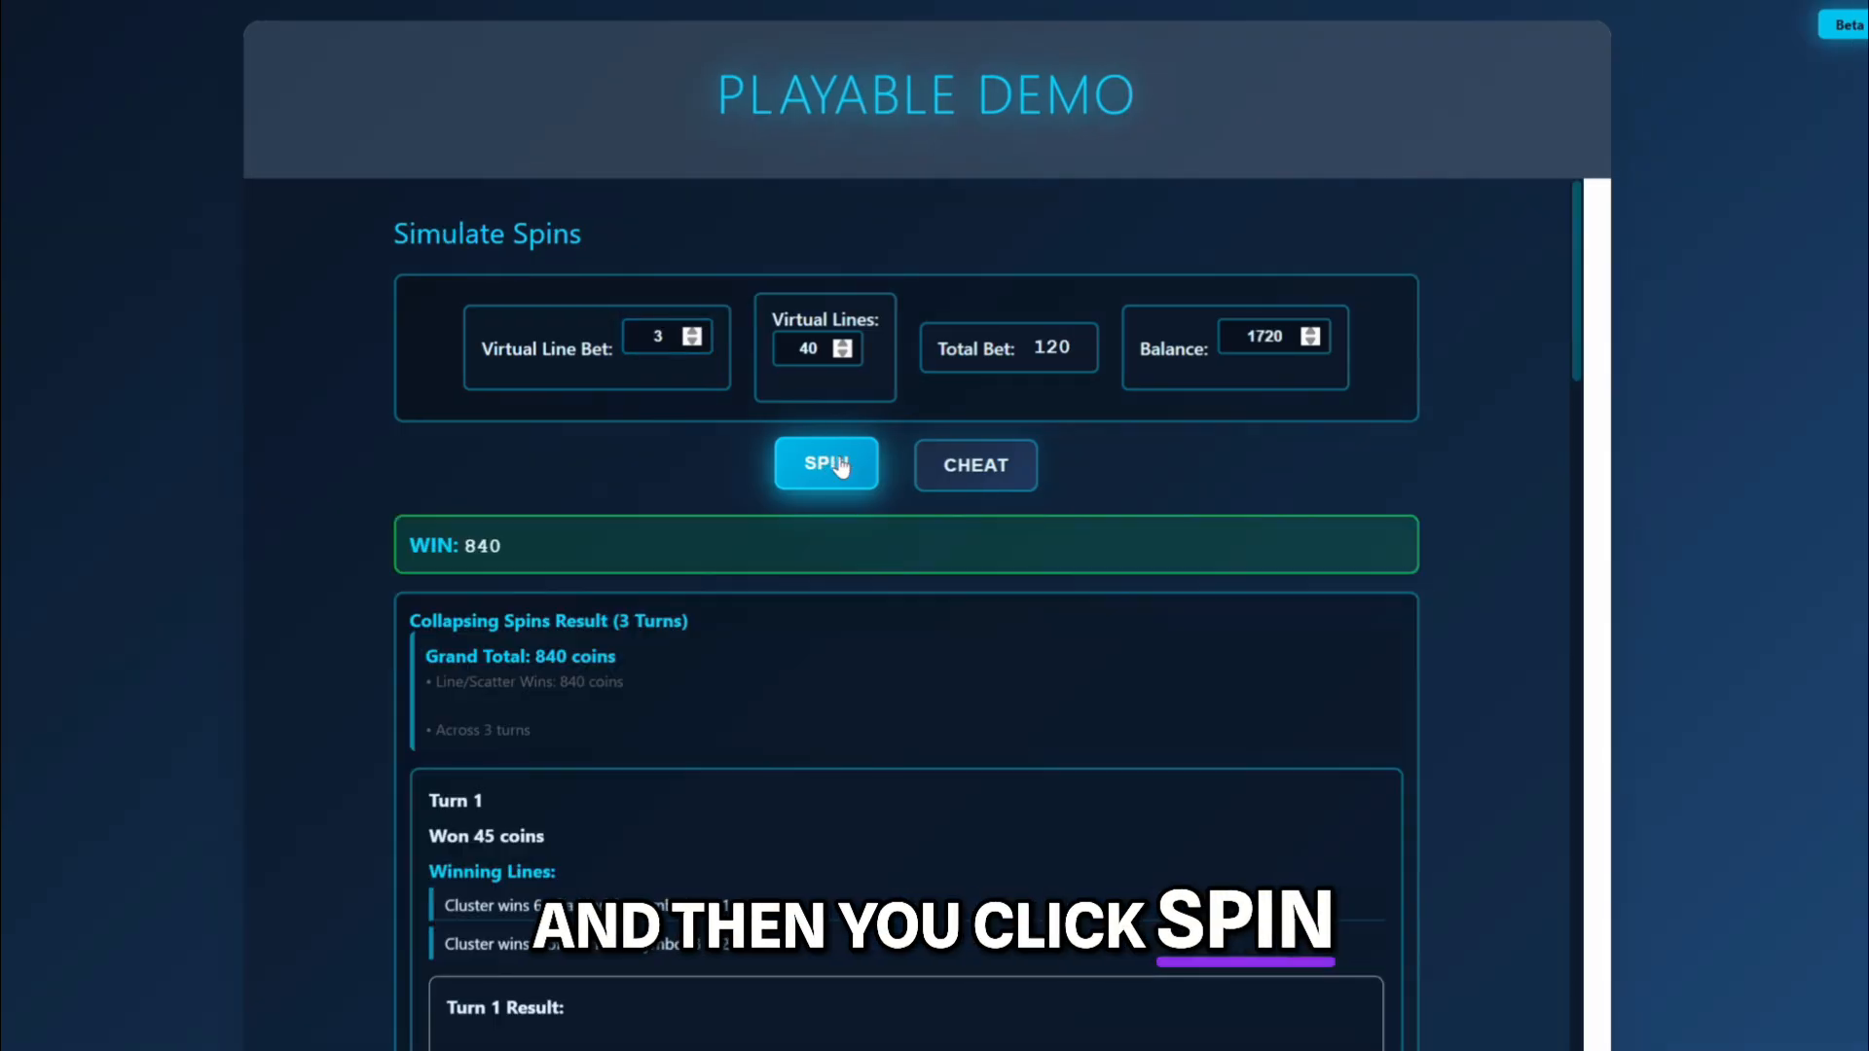
Examine the coloured clusters on the reels and the winning lines of turn 1 in the spin result.
{"action": "scroll", "coordinate": [841, 467], "scroll_direction": "down", "scroll_amount": 5}
{"action": "scroll", "coordinate": [843, 463], "scroll_direction": "down", "scroll_amount": 2}
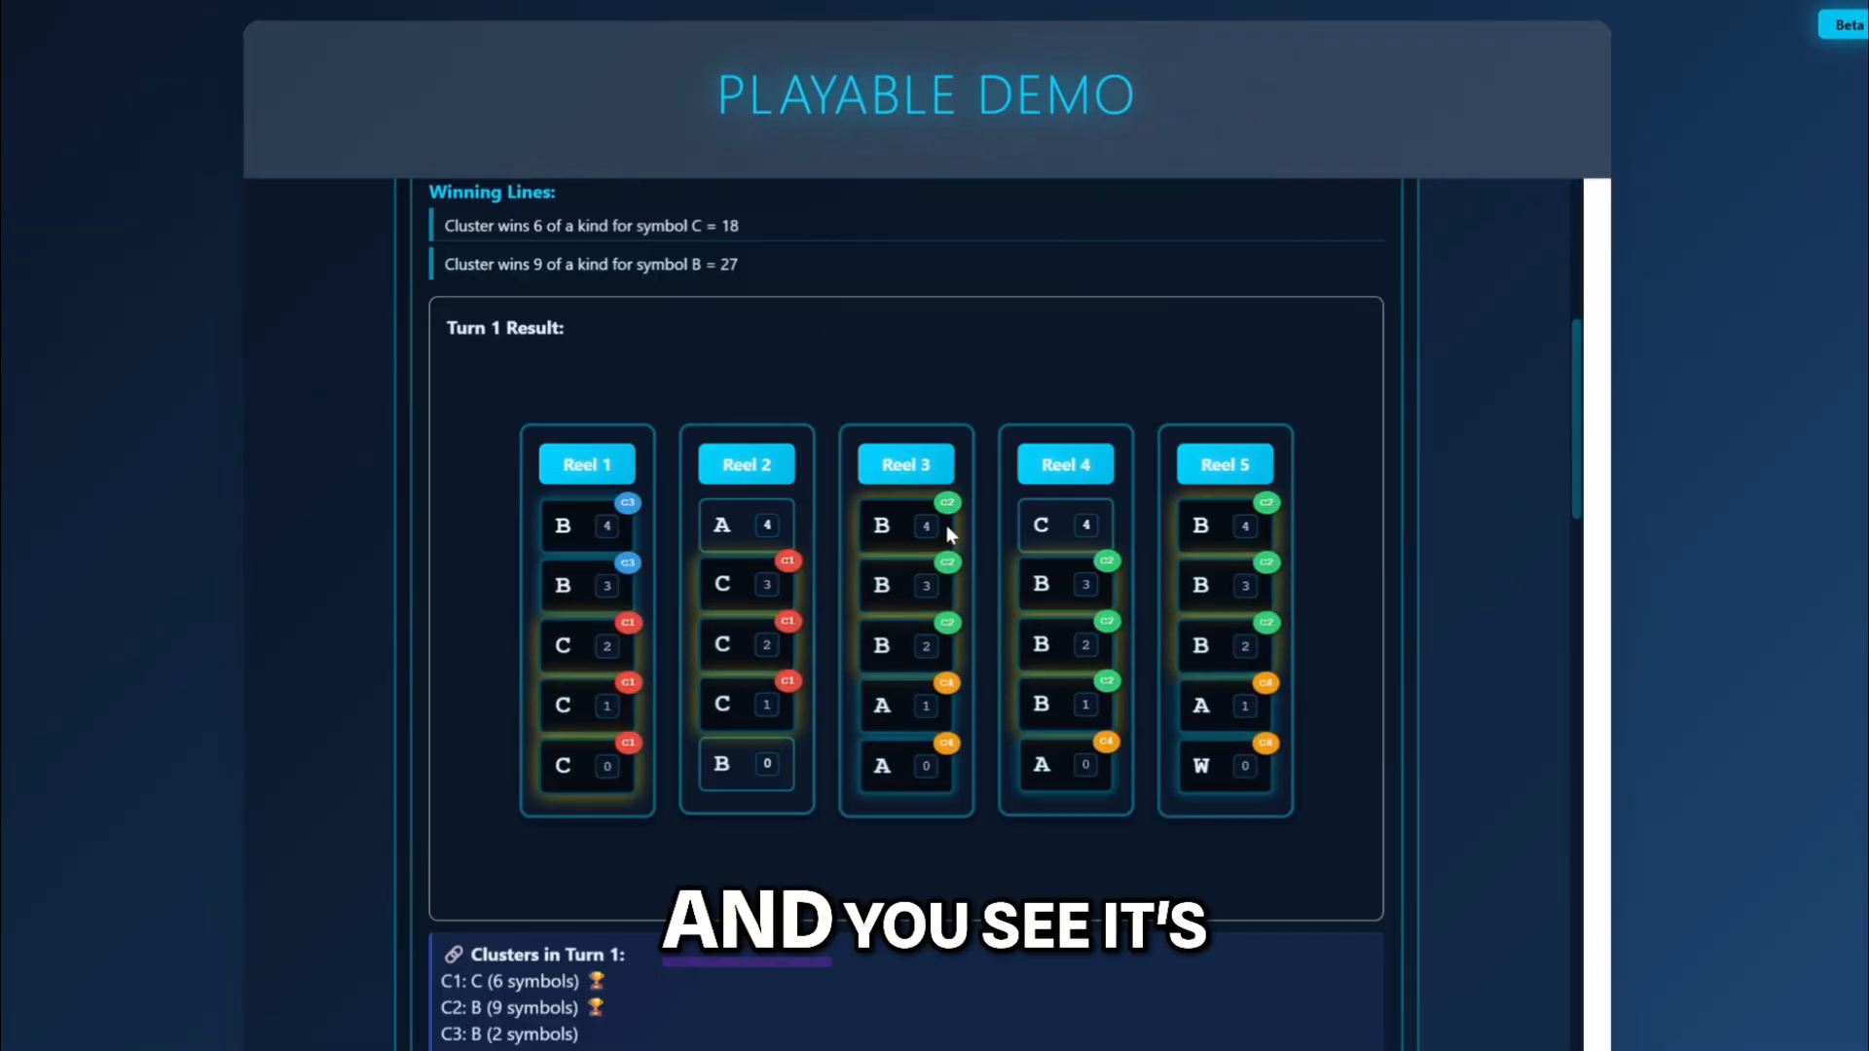
{"action": "scroll", "coordinate": [948, 531], "scroll_direction": "down", "scroll_amount": 1}
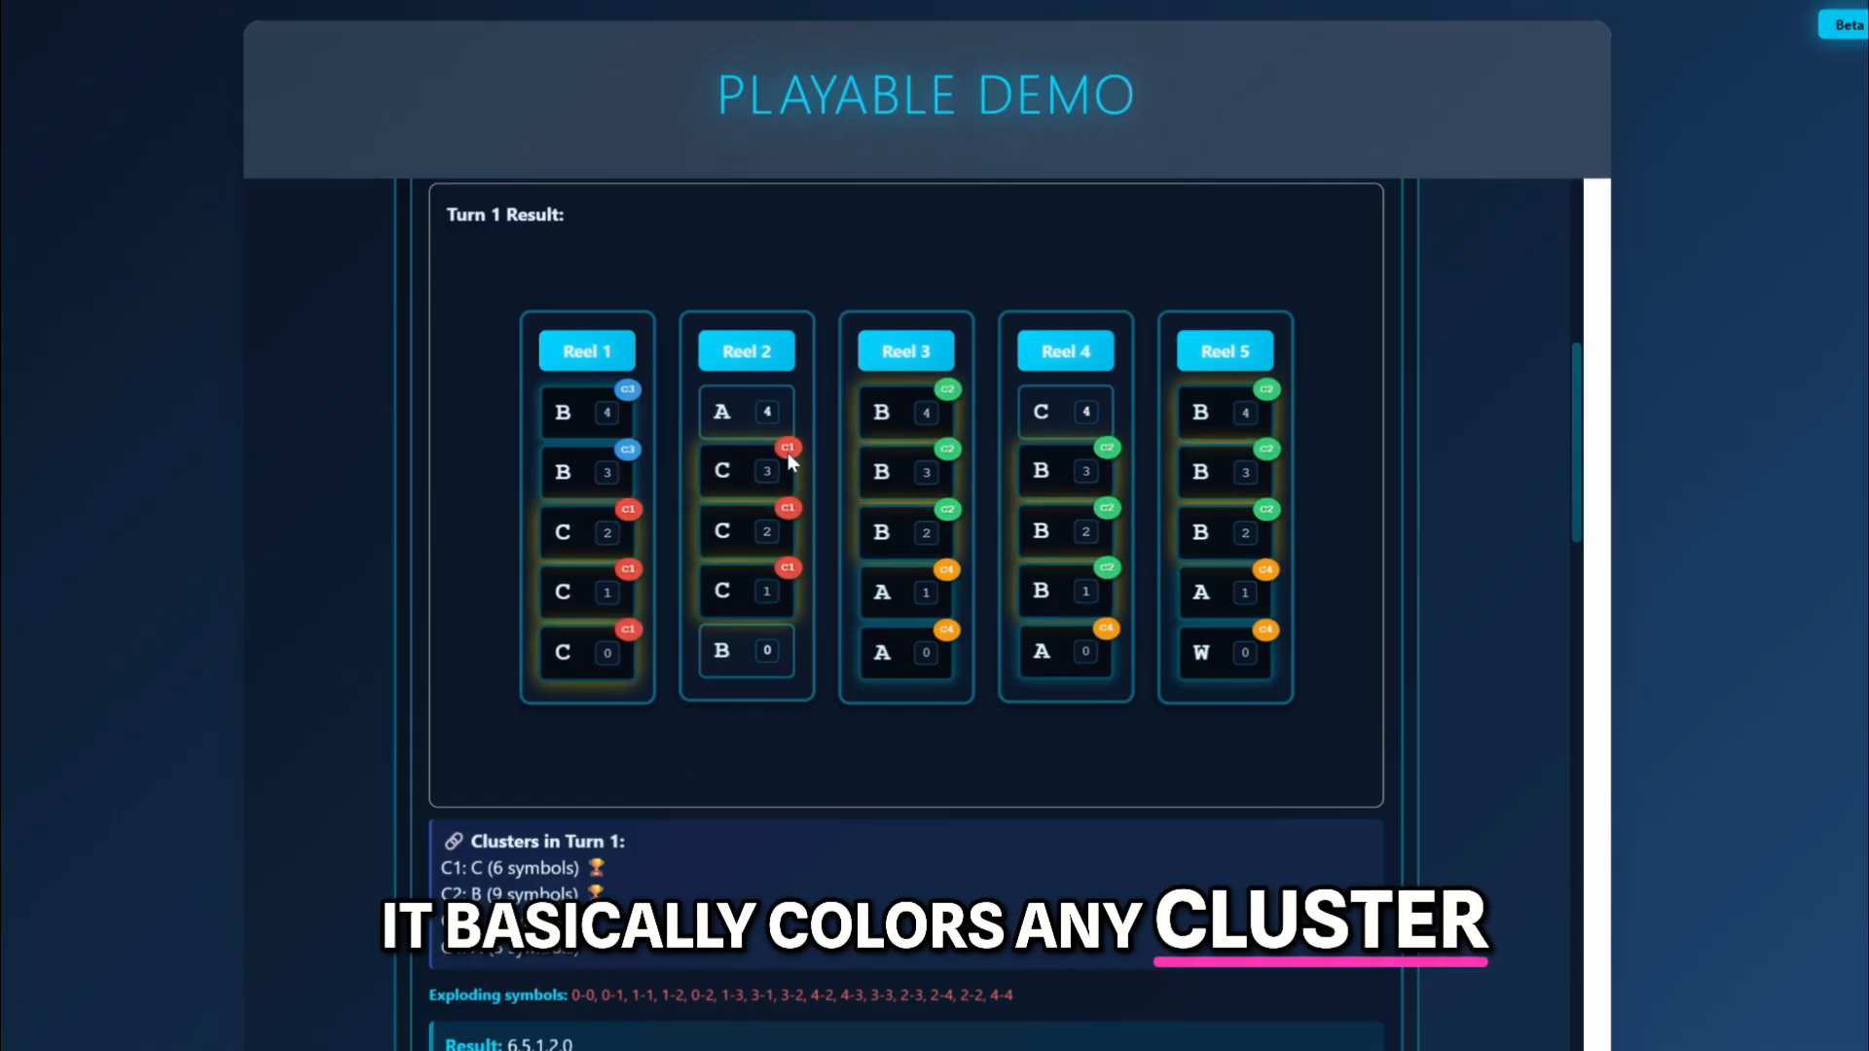
{"action": "scroll", "coordinate": [769, 496], "scroll_direction": "down", "scroll_amount": 1}
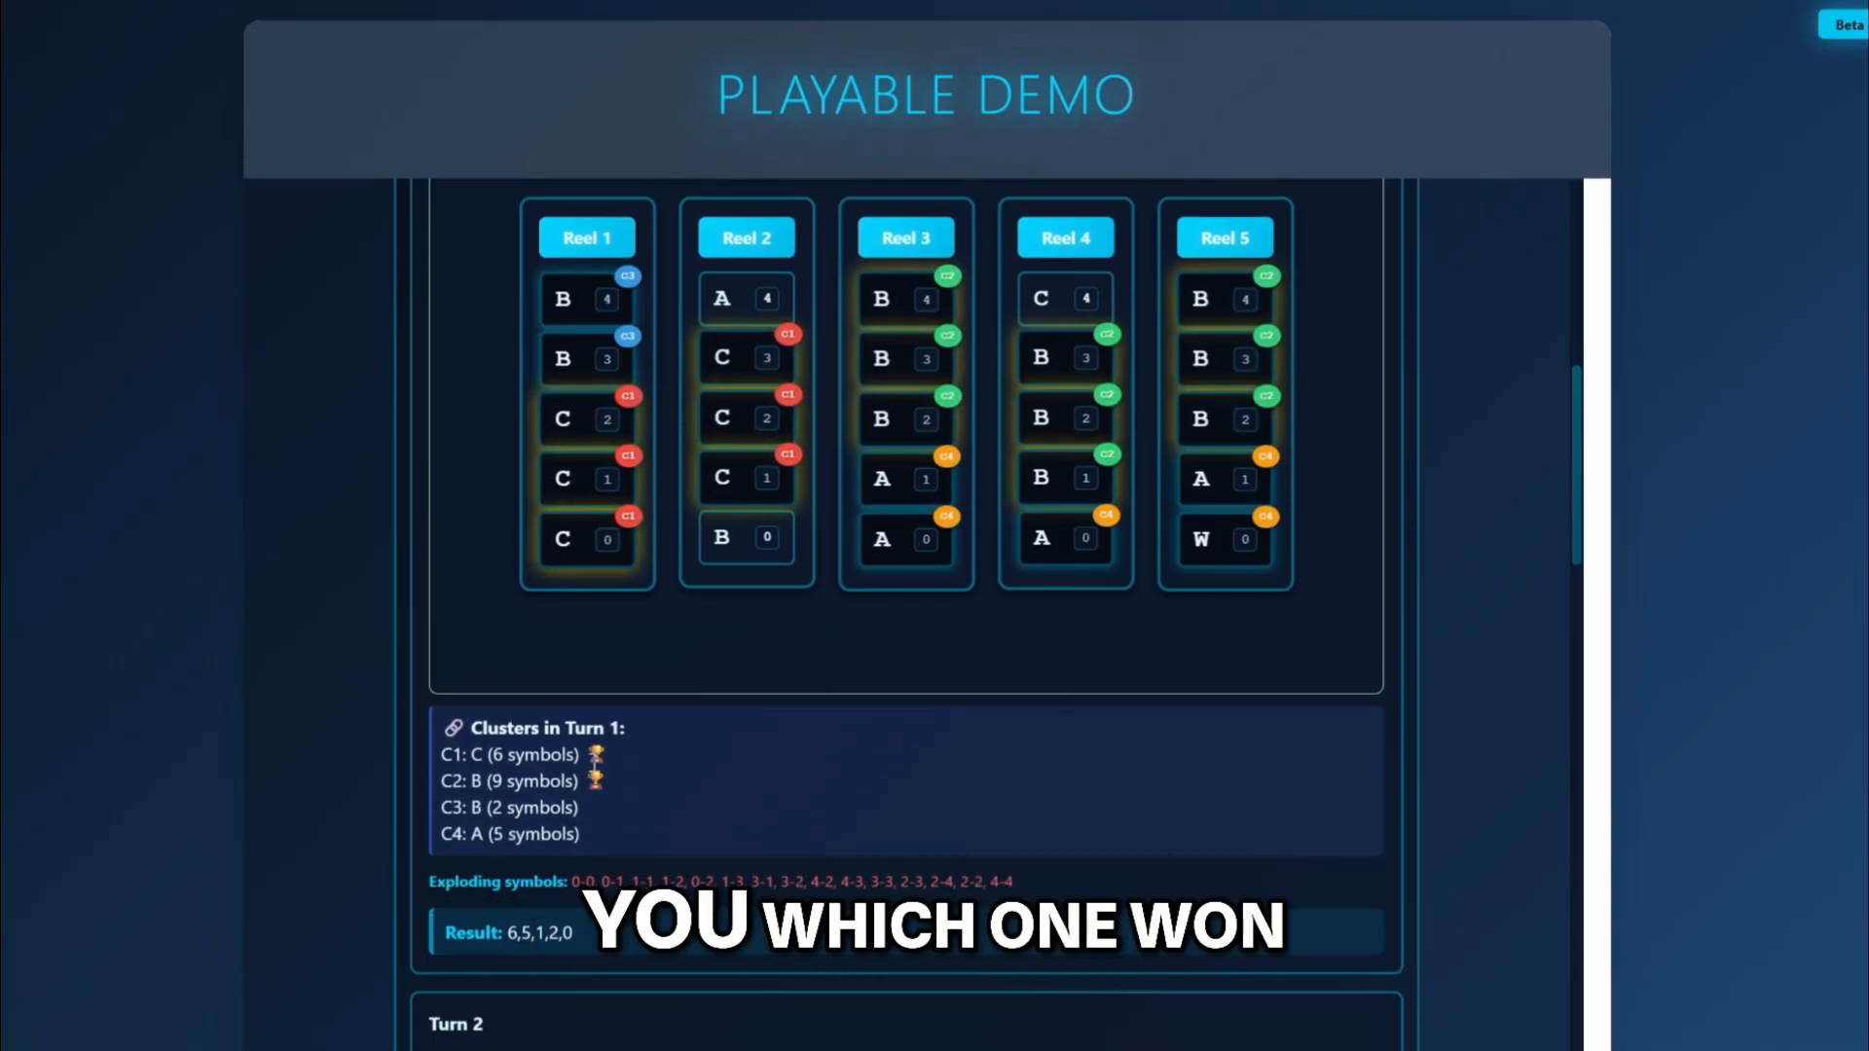
{"action": "scroll", "coordinate": [596, 774], "scroll_direction": "up", "scroll_amount": 5}
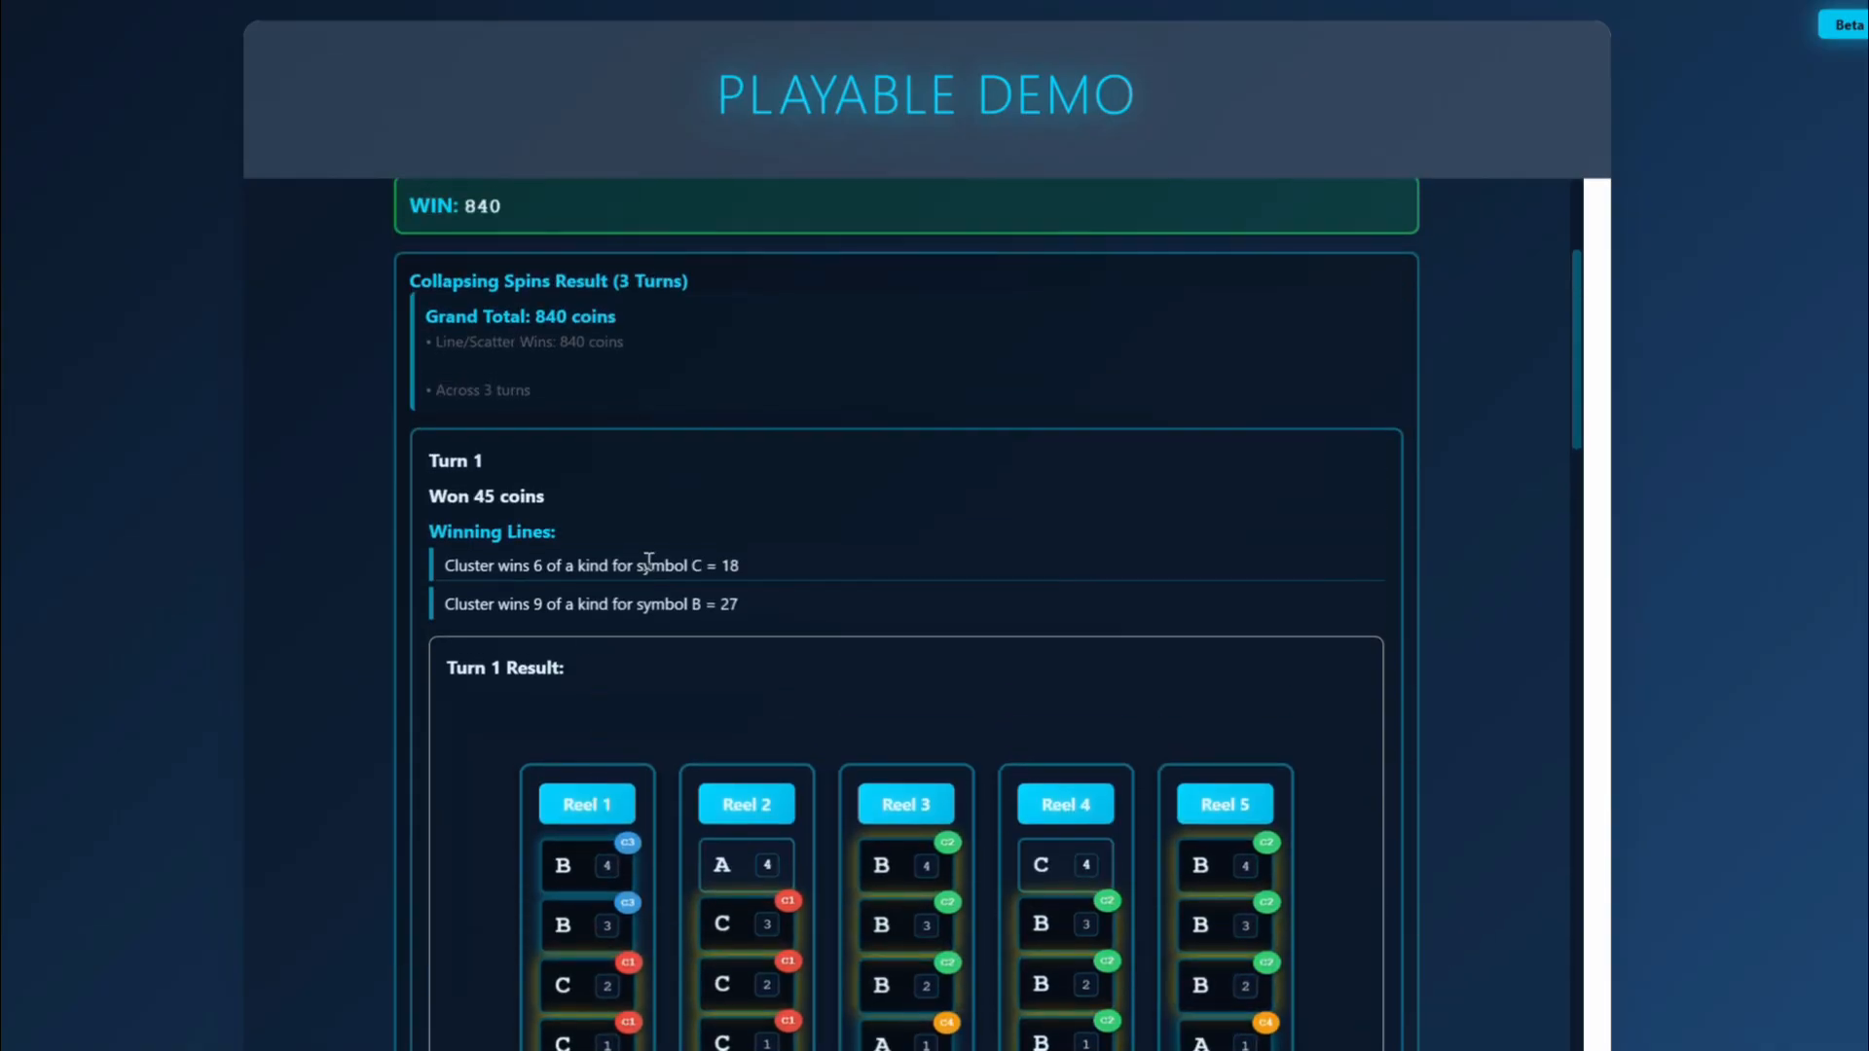
{"action": "left_click_drag", "start_coordinate": [742, 564], "coordinate": [647, 567]}
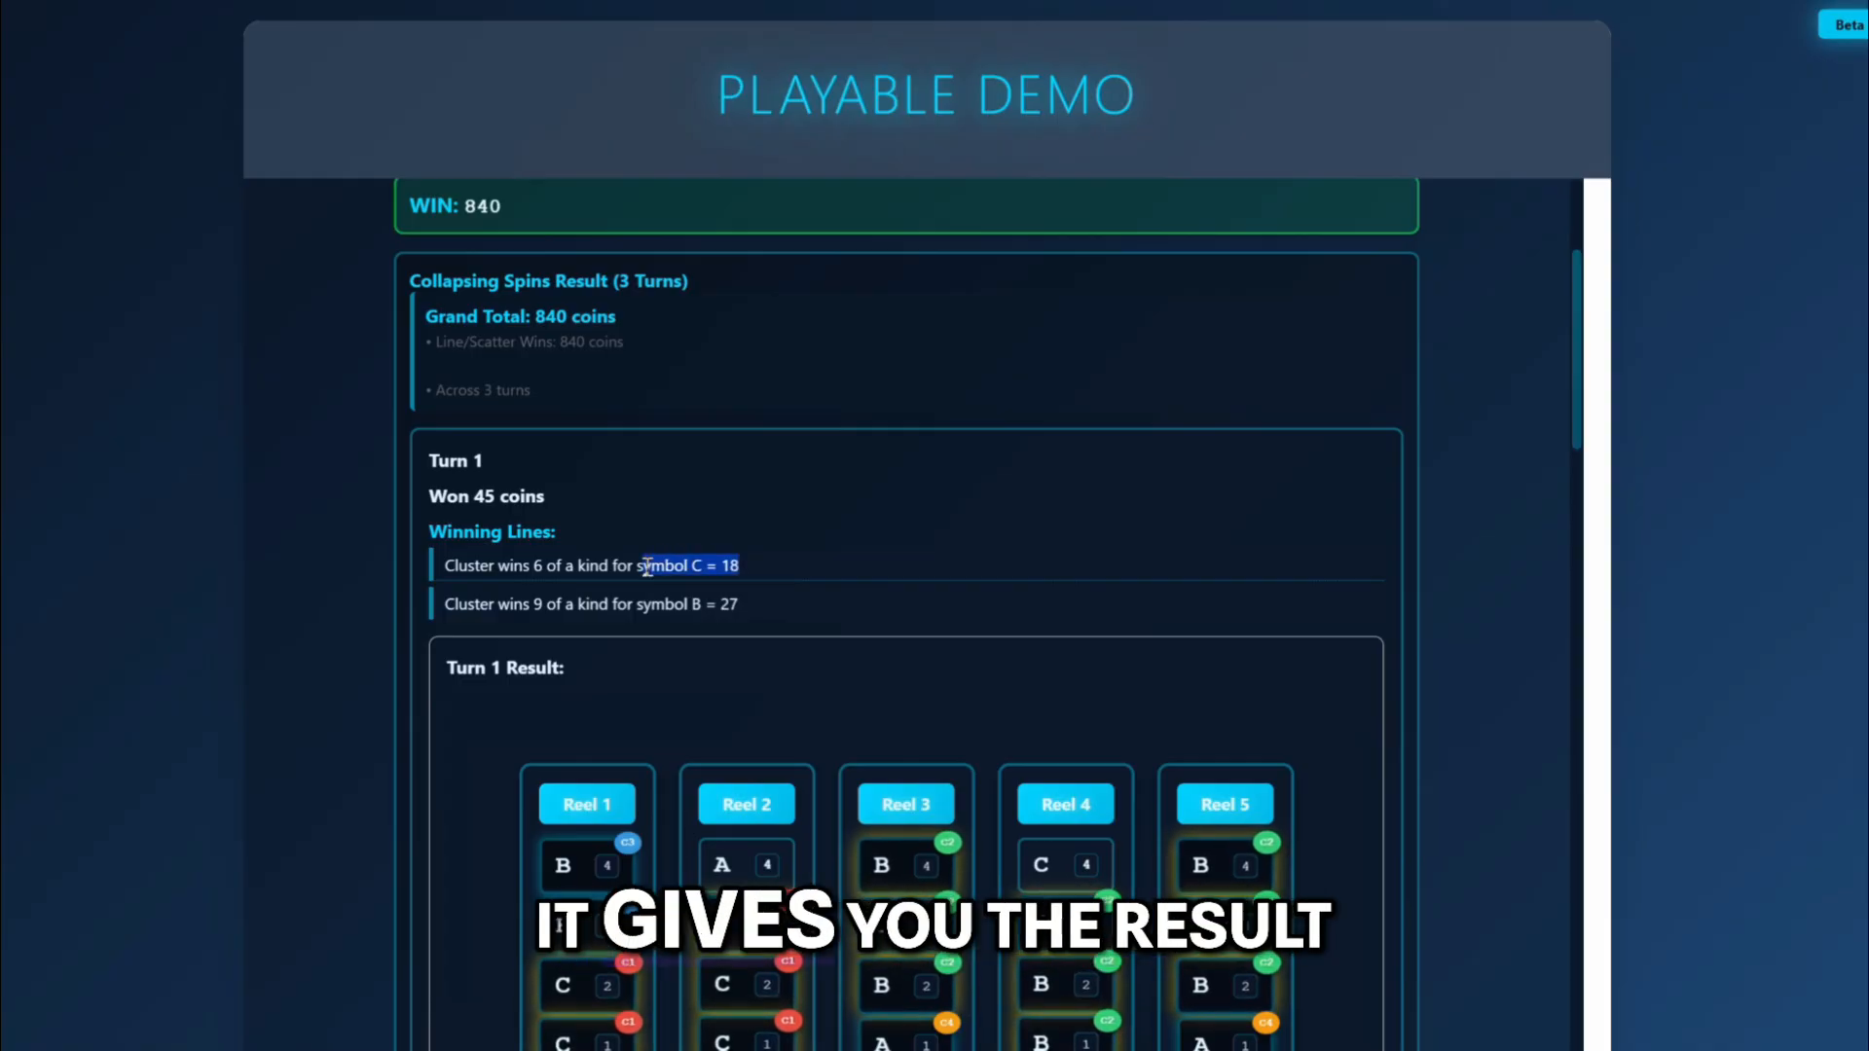
Examine the clusters and exploding symbols of turn 1, and the winning lines, reels and clusters of turn 2.
{"action": "scroll", "coordinate": [650, 669], "scroll_direction": "down", "scroll_amount": 5}
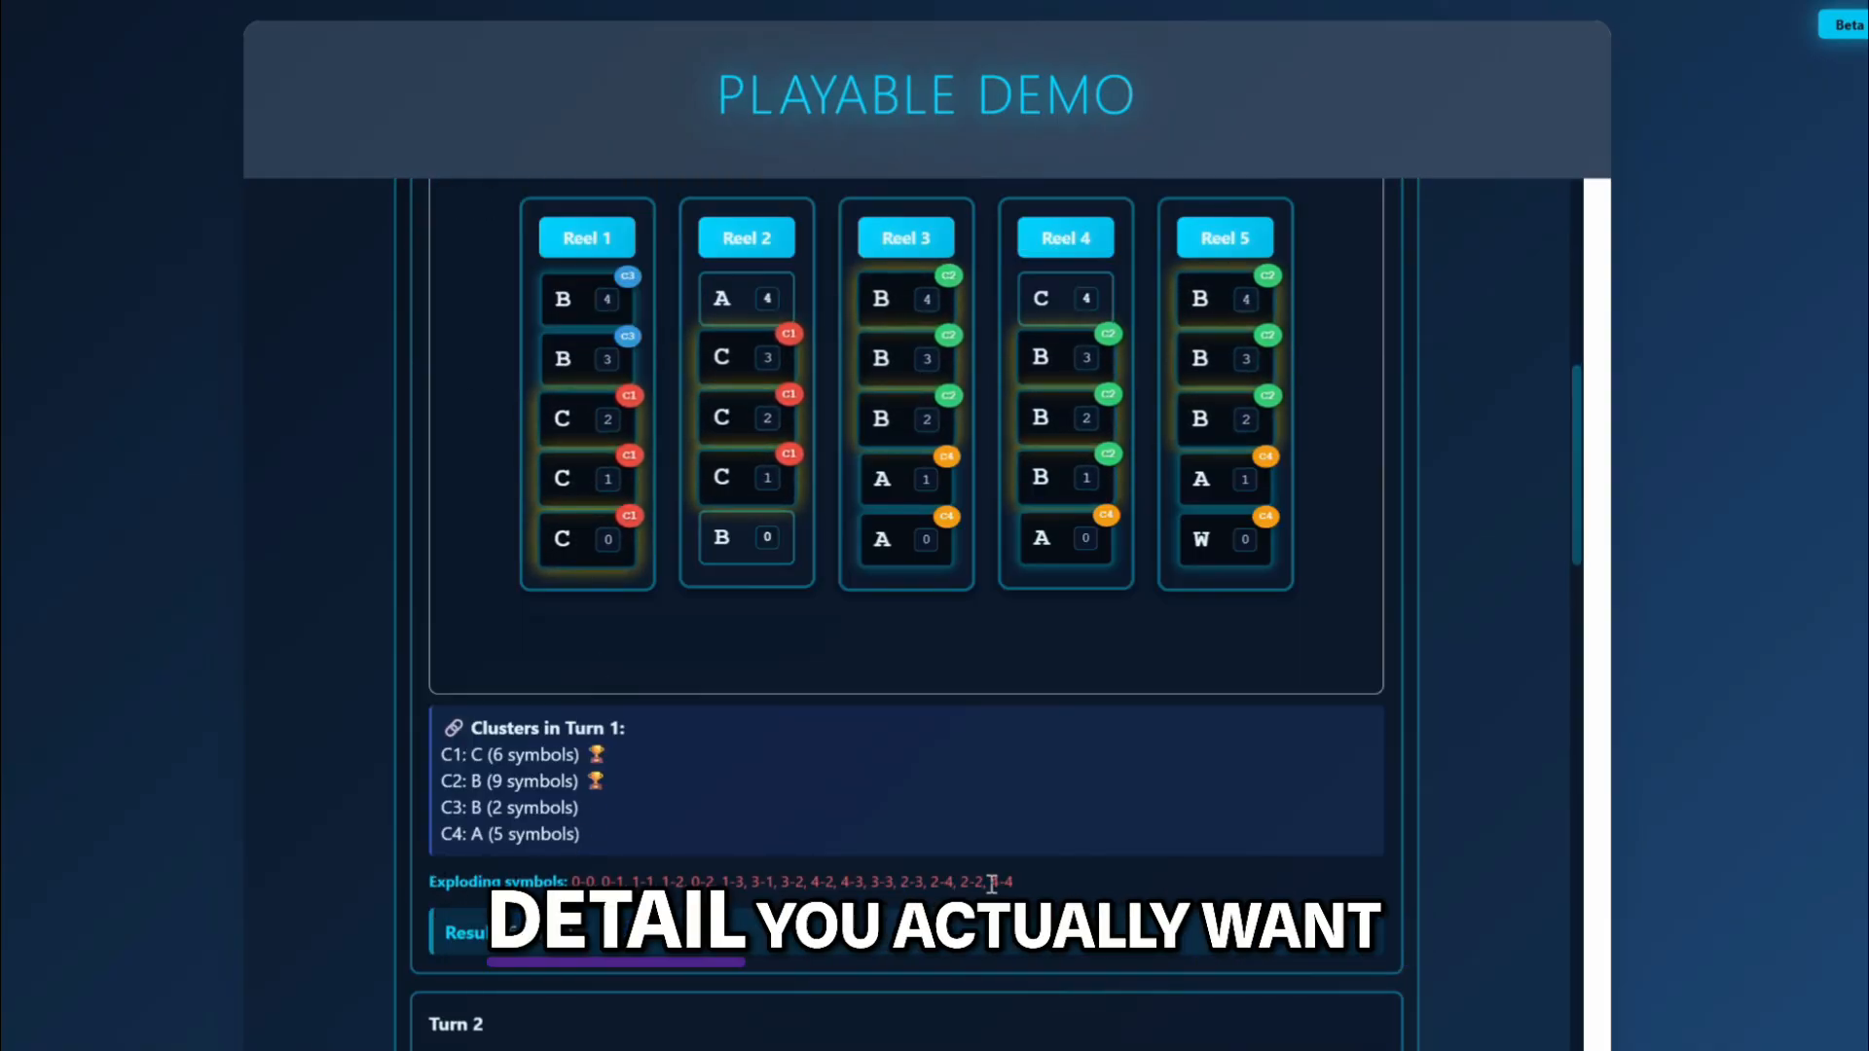
{"action": "scroll", "coordinate": [514, 615], "scroll_direction": "down", "scroll_amount": 3}
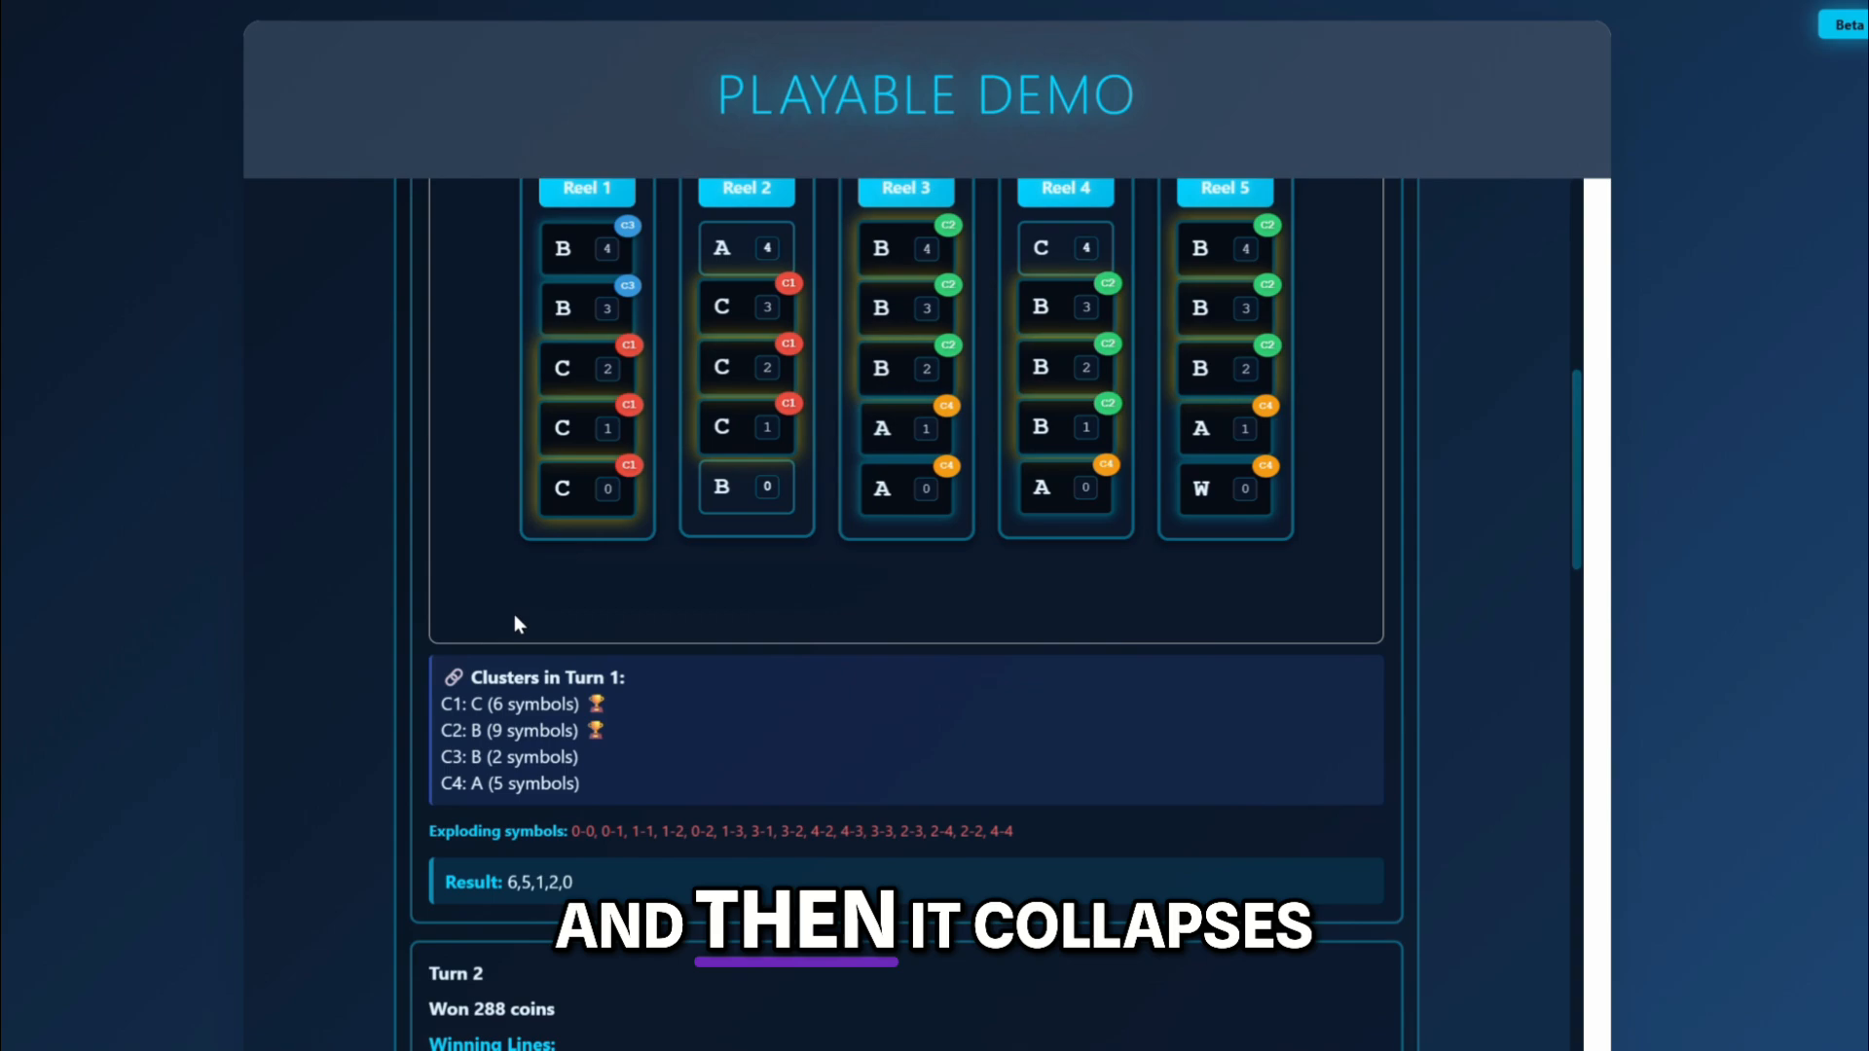
{"action": "scroll", "coordinate": [514, 616], "scroll_direction": "down", "scroll_amount": 5}
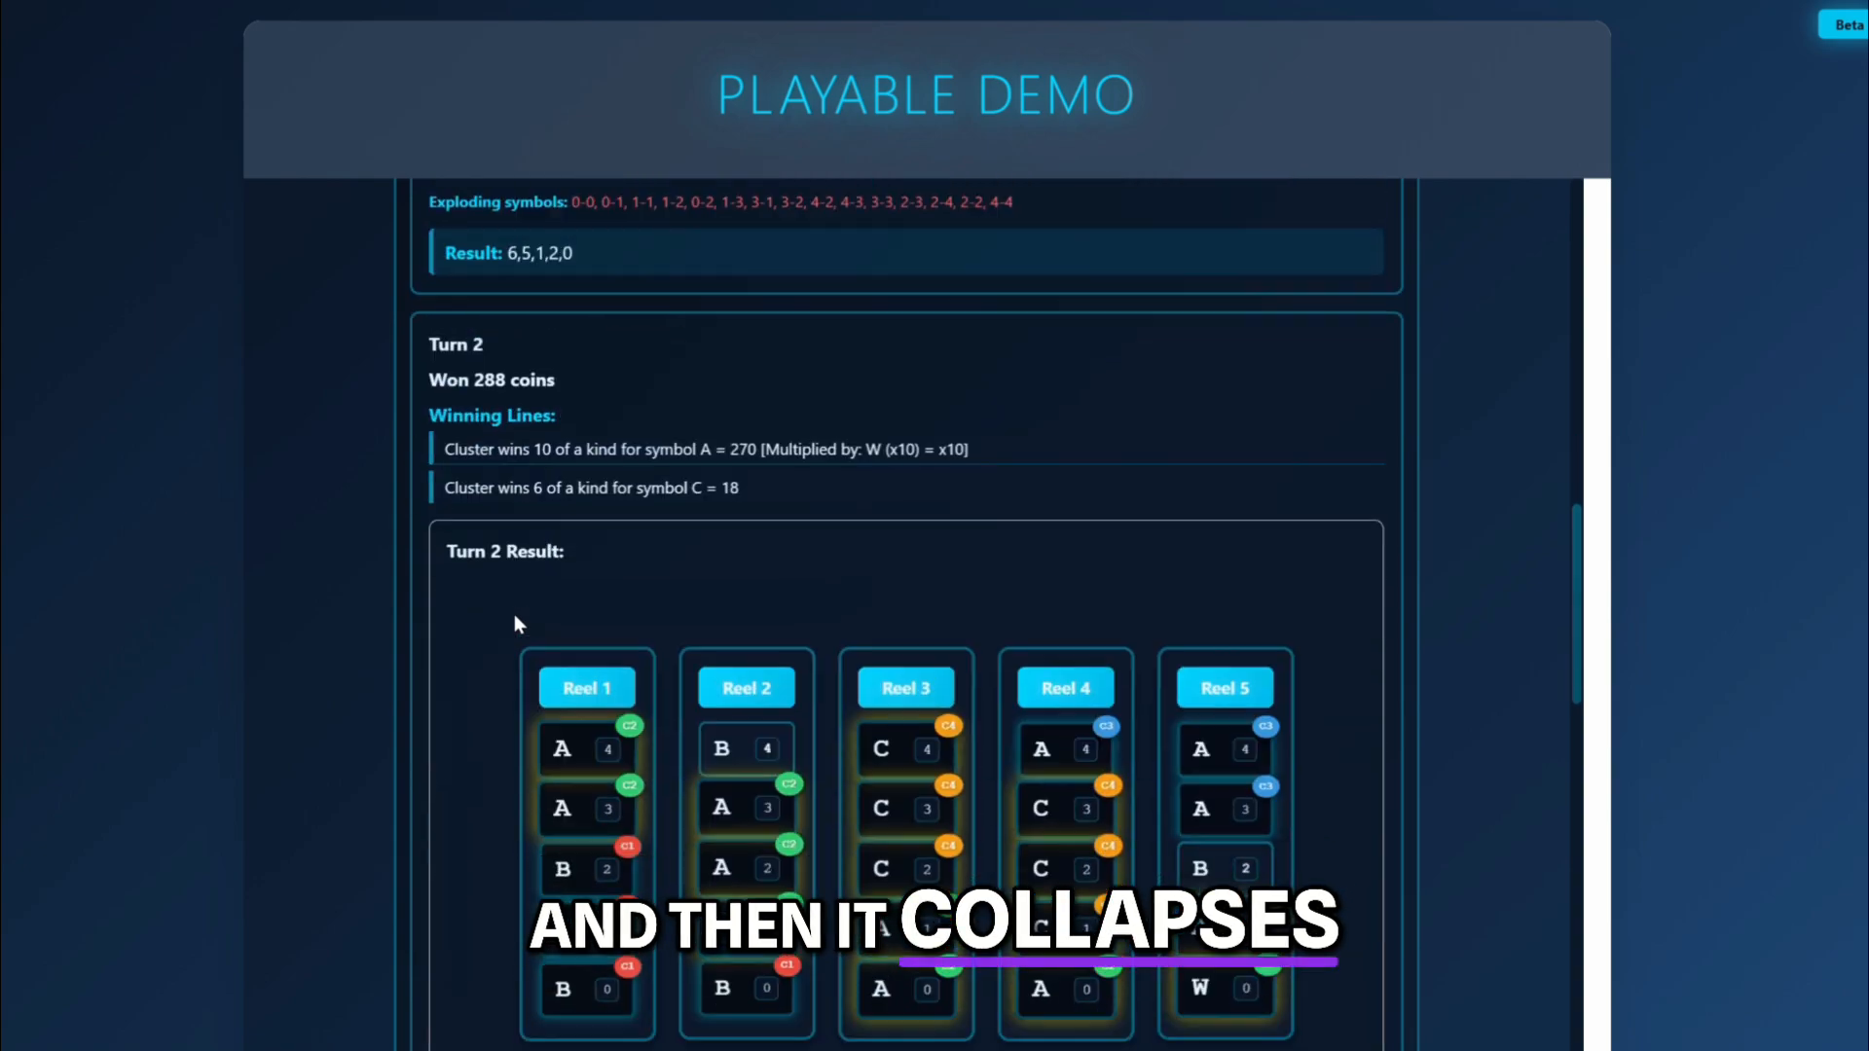
{"action": "scroll", "coordinate": [514, 623], "scroll_direction": "down", "scroll_amount": 2}
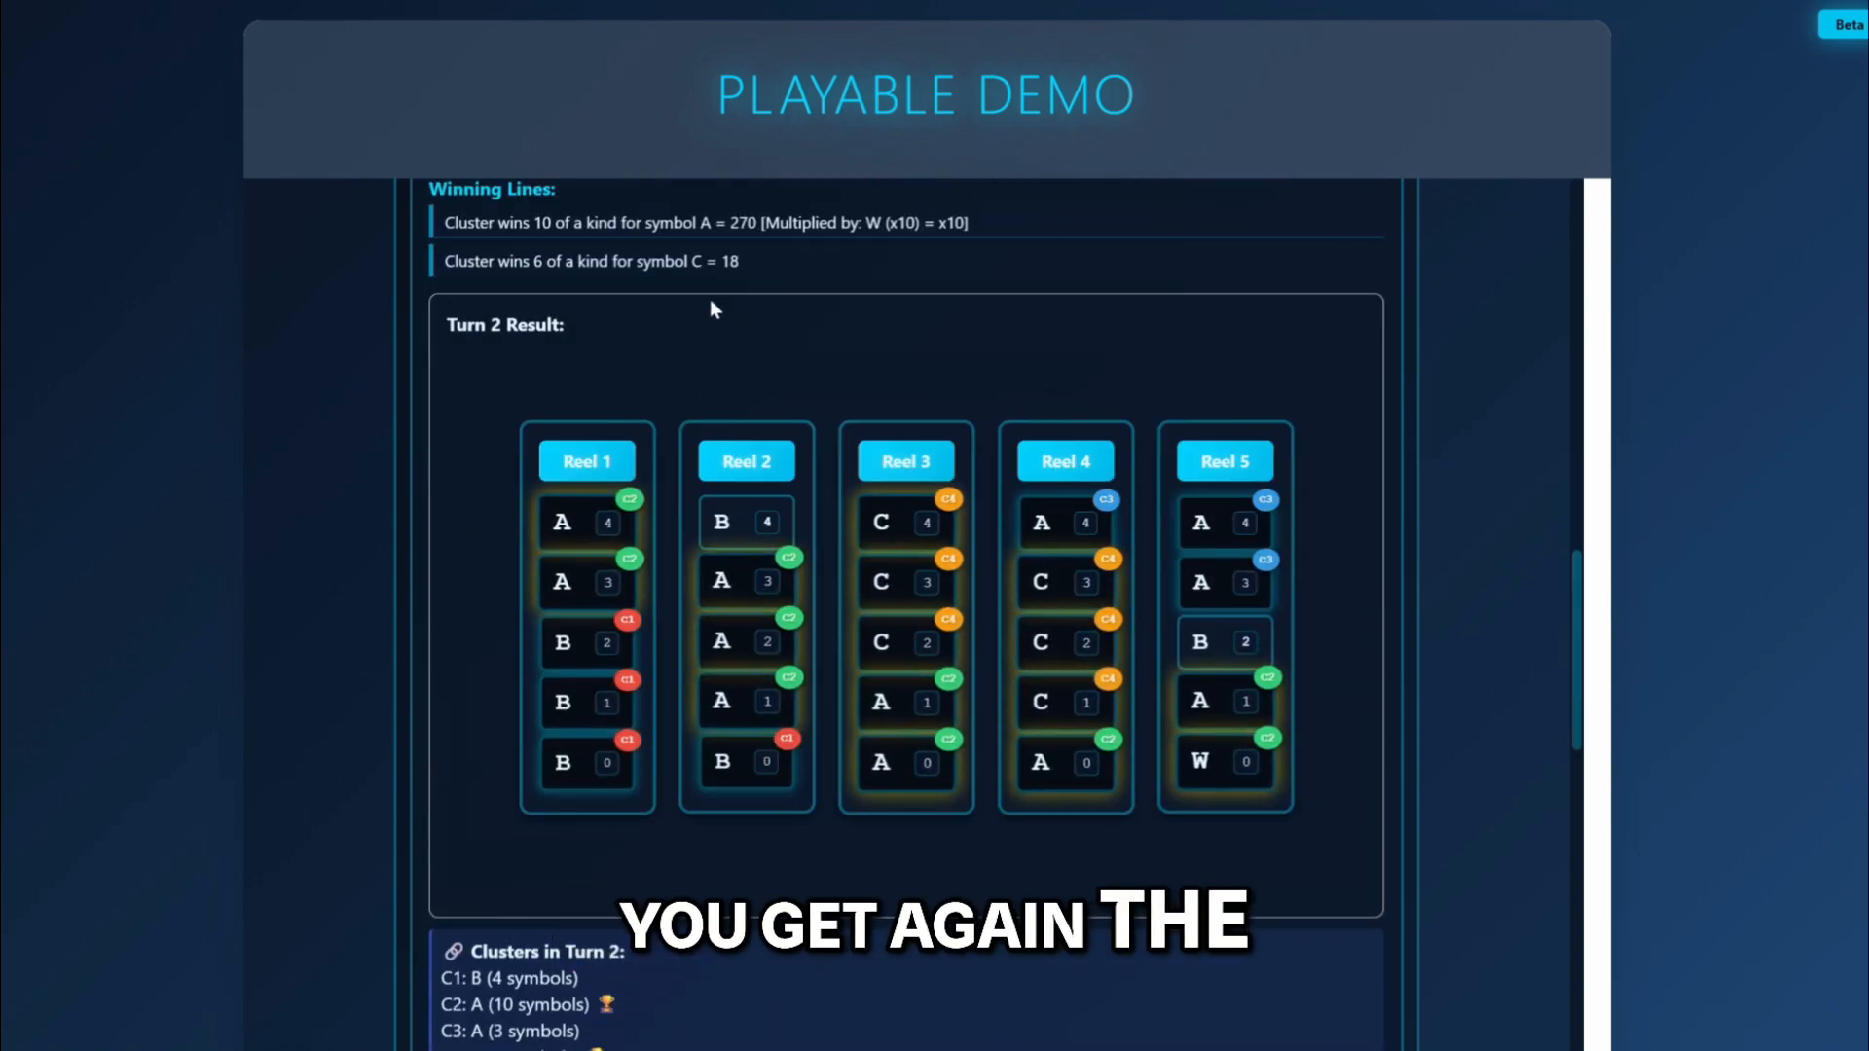
{"action": "scroll", "coordinate": [551, 701], "scroll_direction": "down", "scroll_amount": 2}
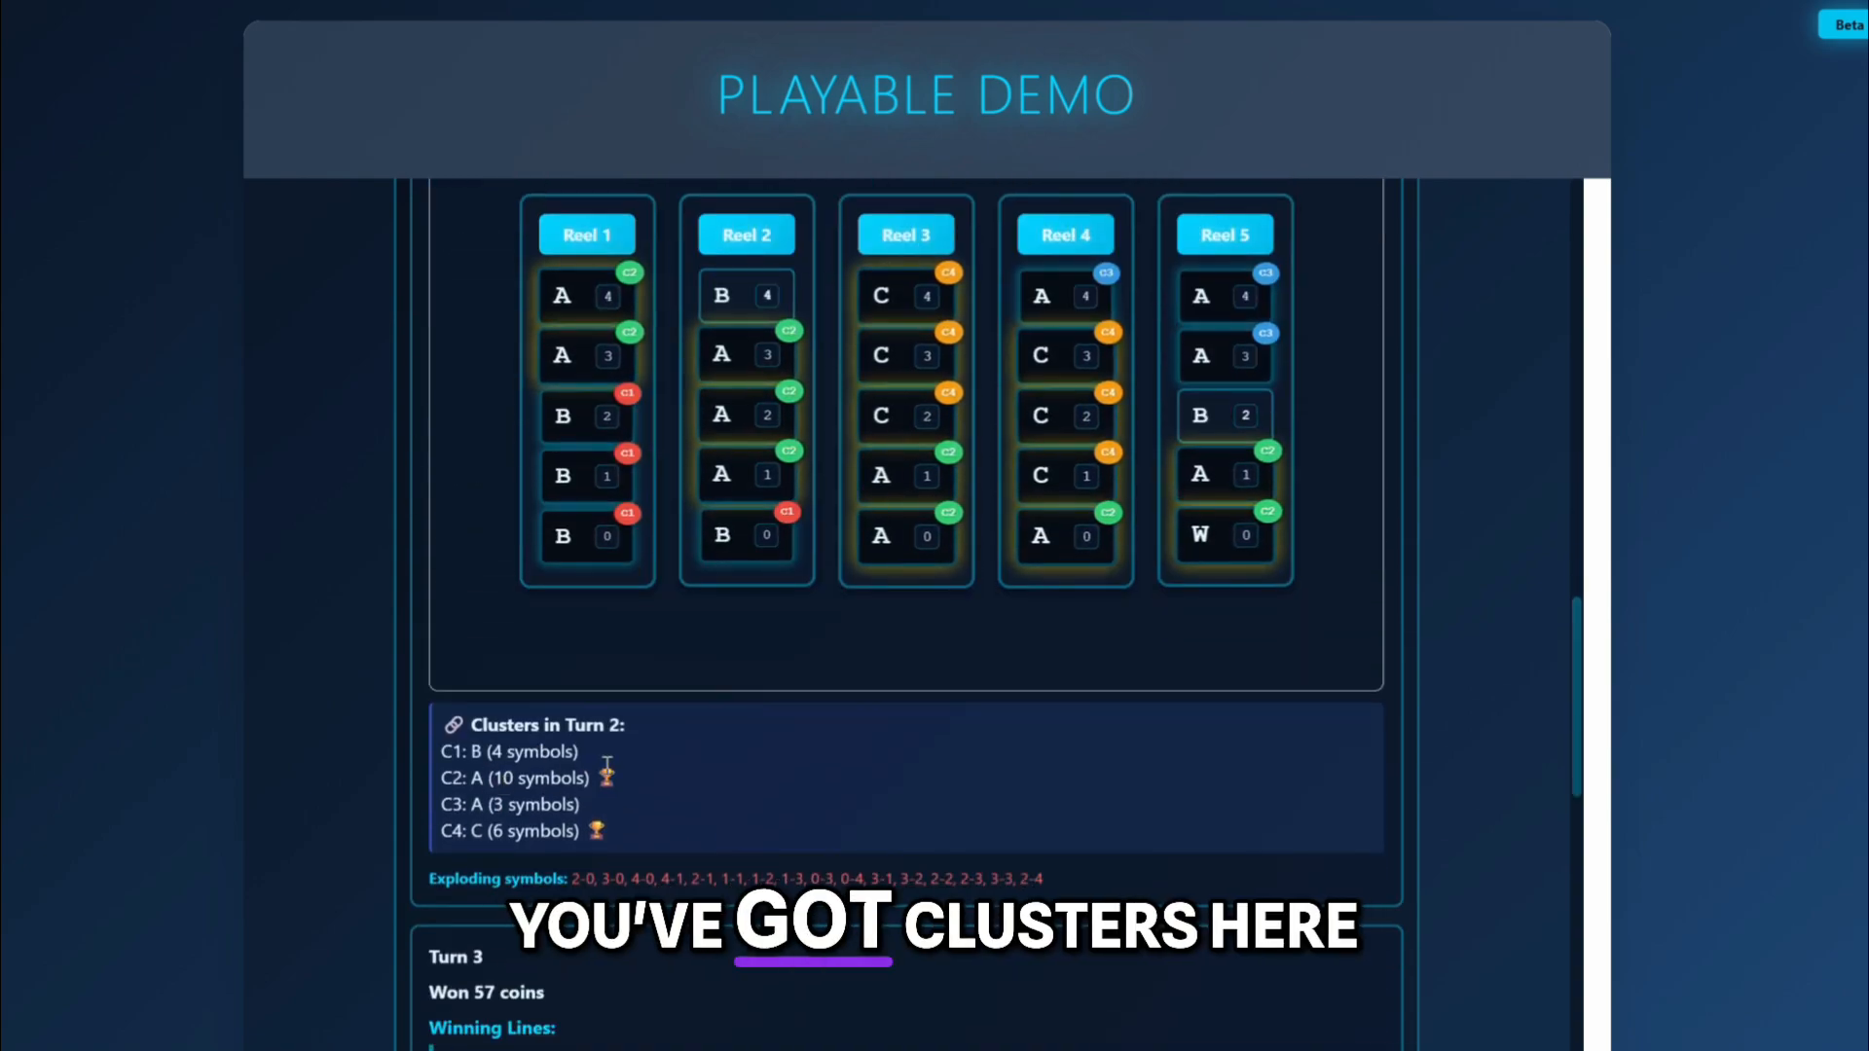
Examine the winning lines and clusters of turns 3 and 4, and check the spin's overall win.
{"action": "scroll", "coordinate": [605, 811], "scroll_direction": "down", "scroll_amount": 4}
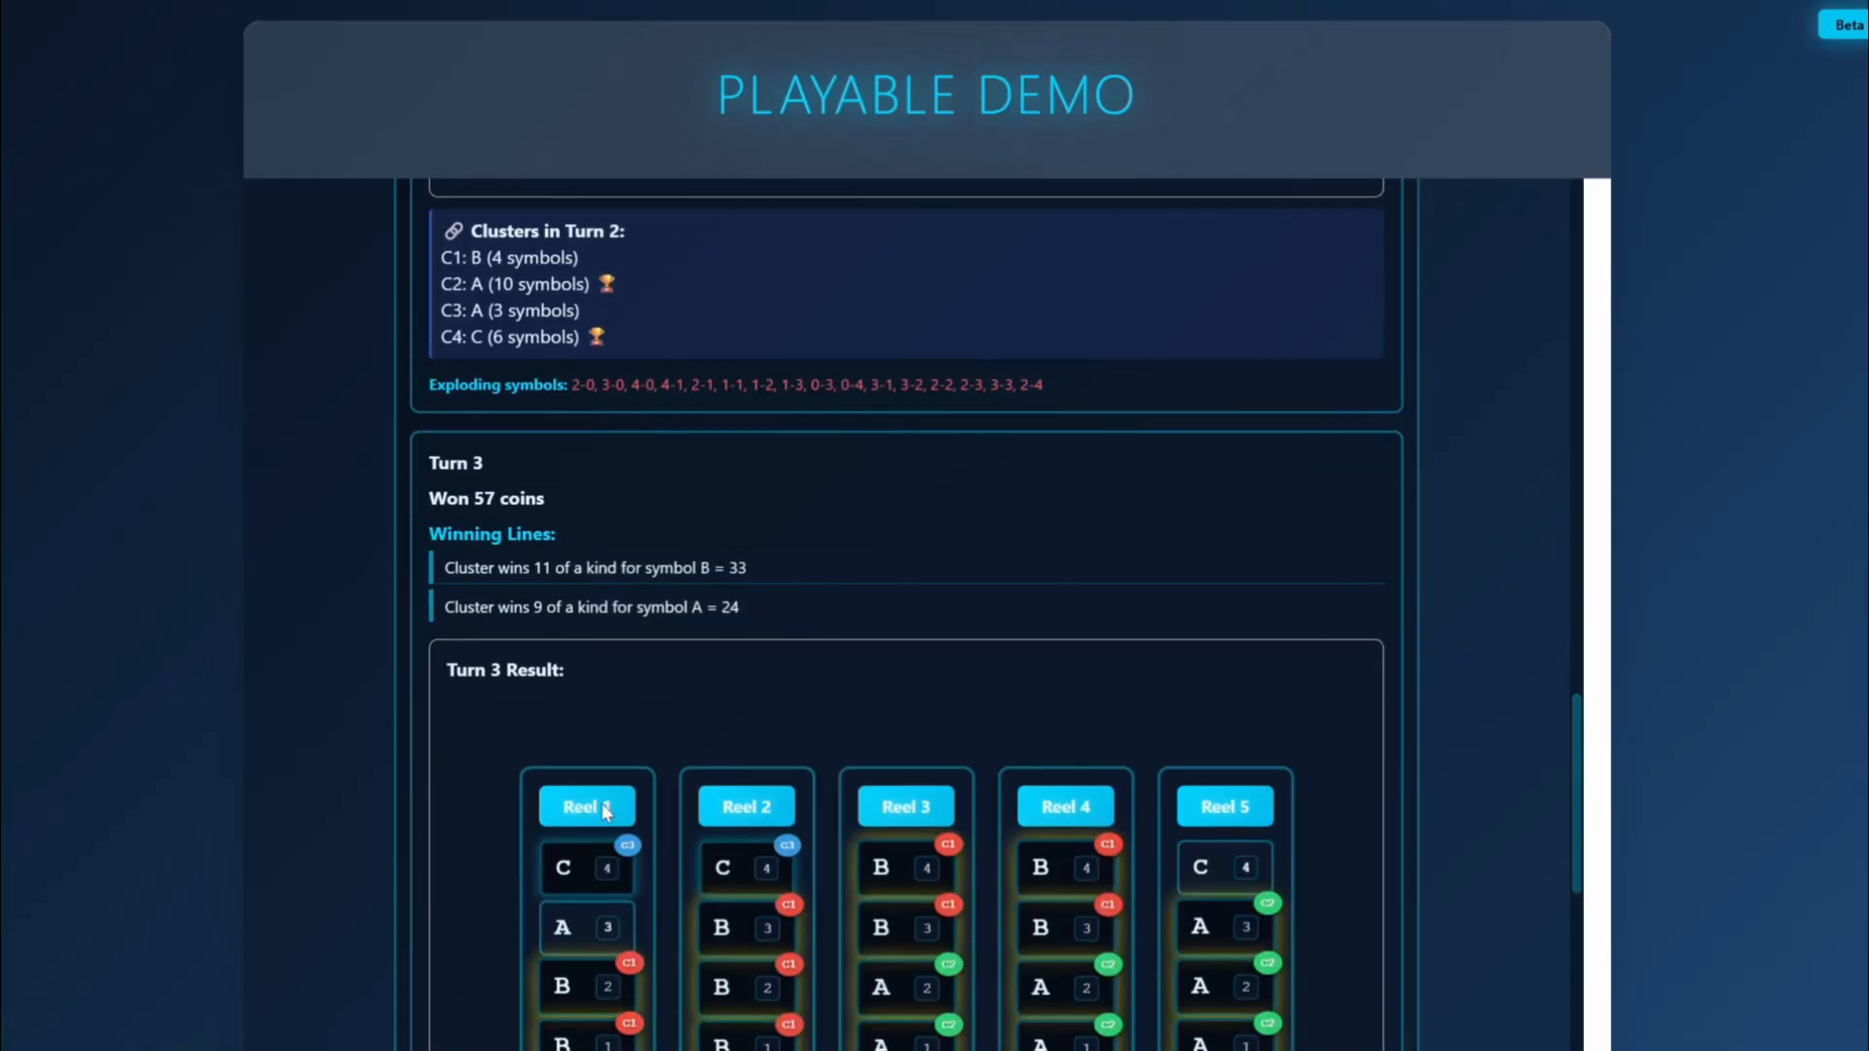
{"action": "scroll", "coordinate": [605, 811], "scroll_direction": "down", "scroll_amount": 3}
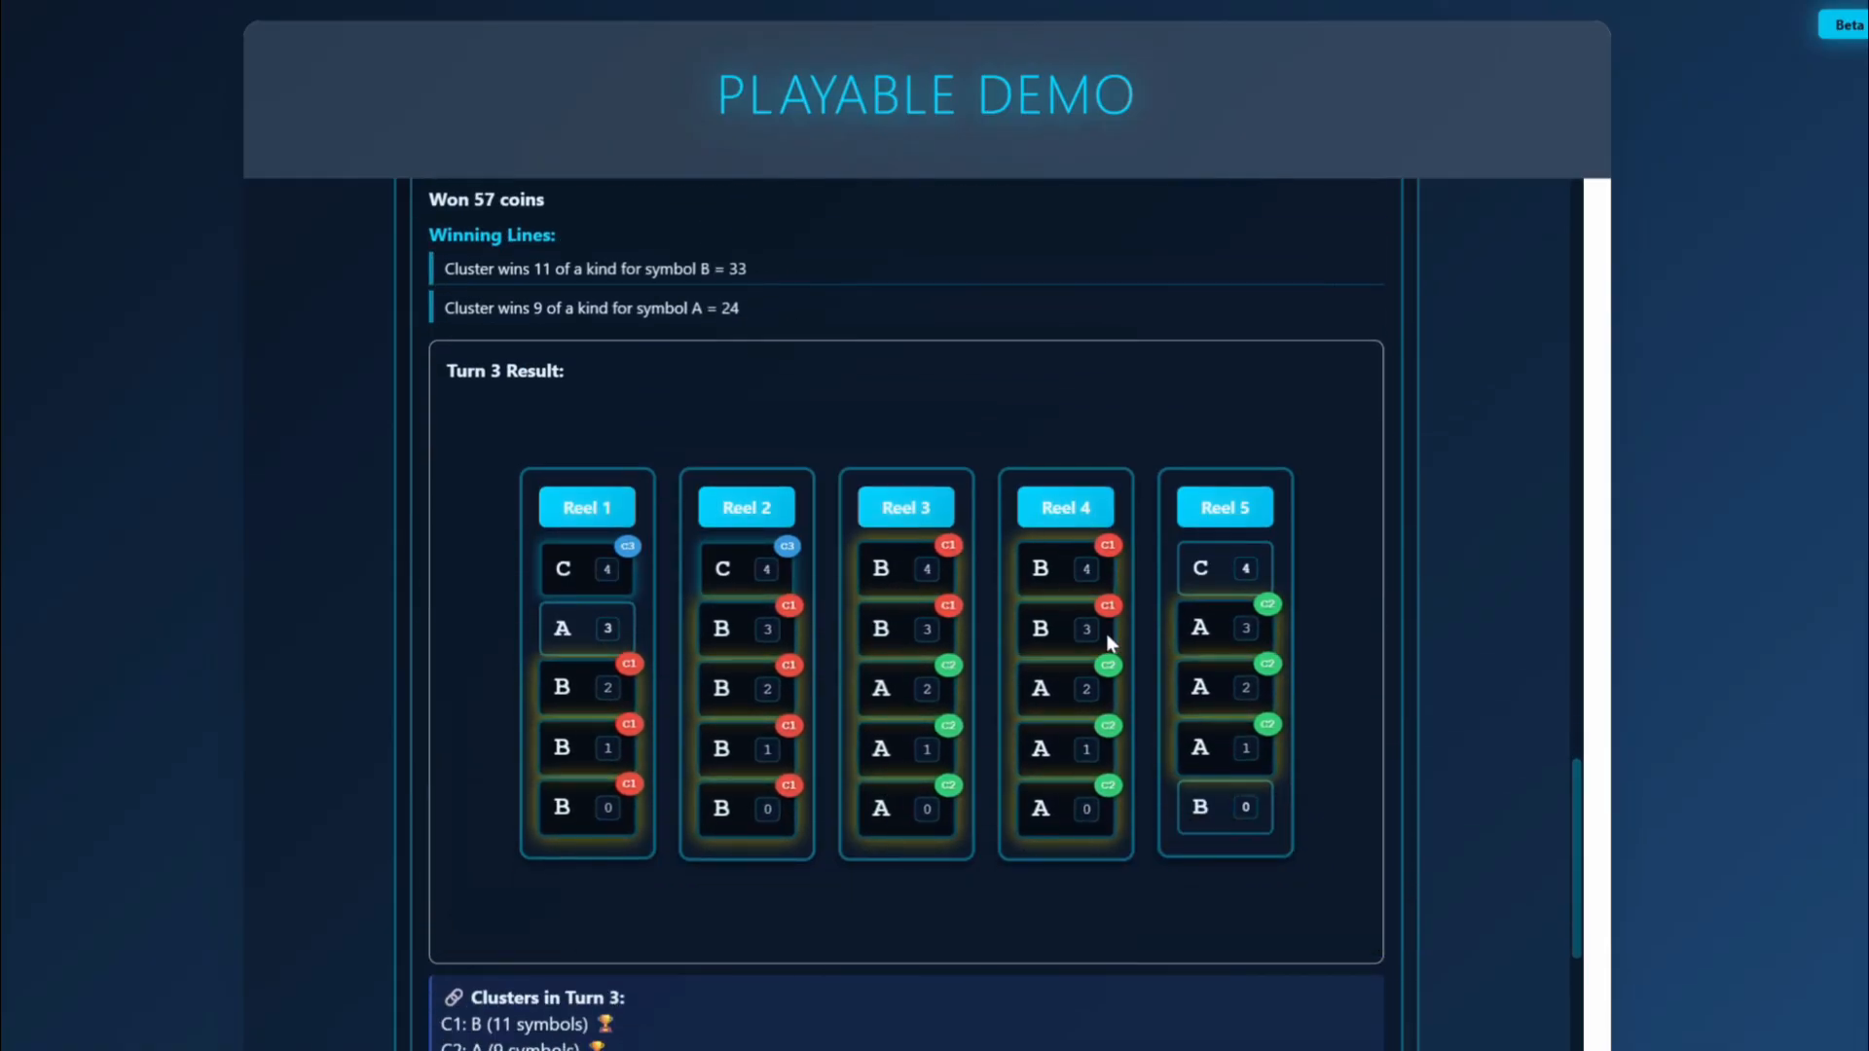
{"action": "scroll", "coordinate": [1106, 634], "scroll_direction": "down", "scroll_amount": 2}
{"action": "scroll", "coordinate": [1090, 633], "scroll_direction": "down", "scroll_amount": 6}
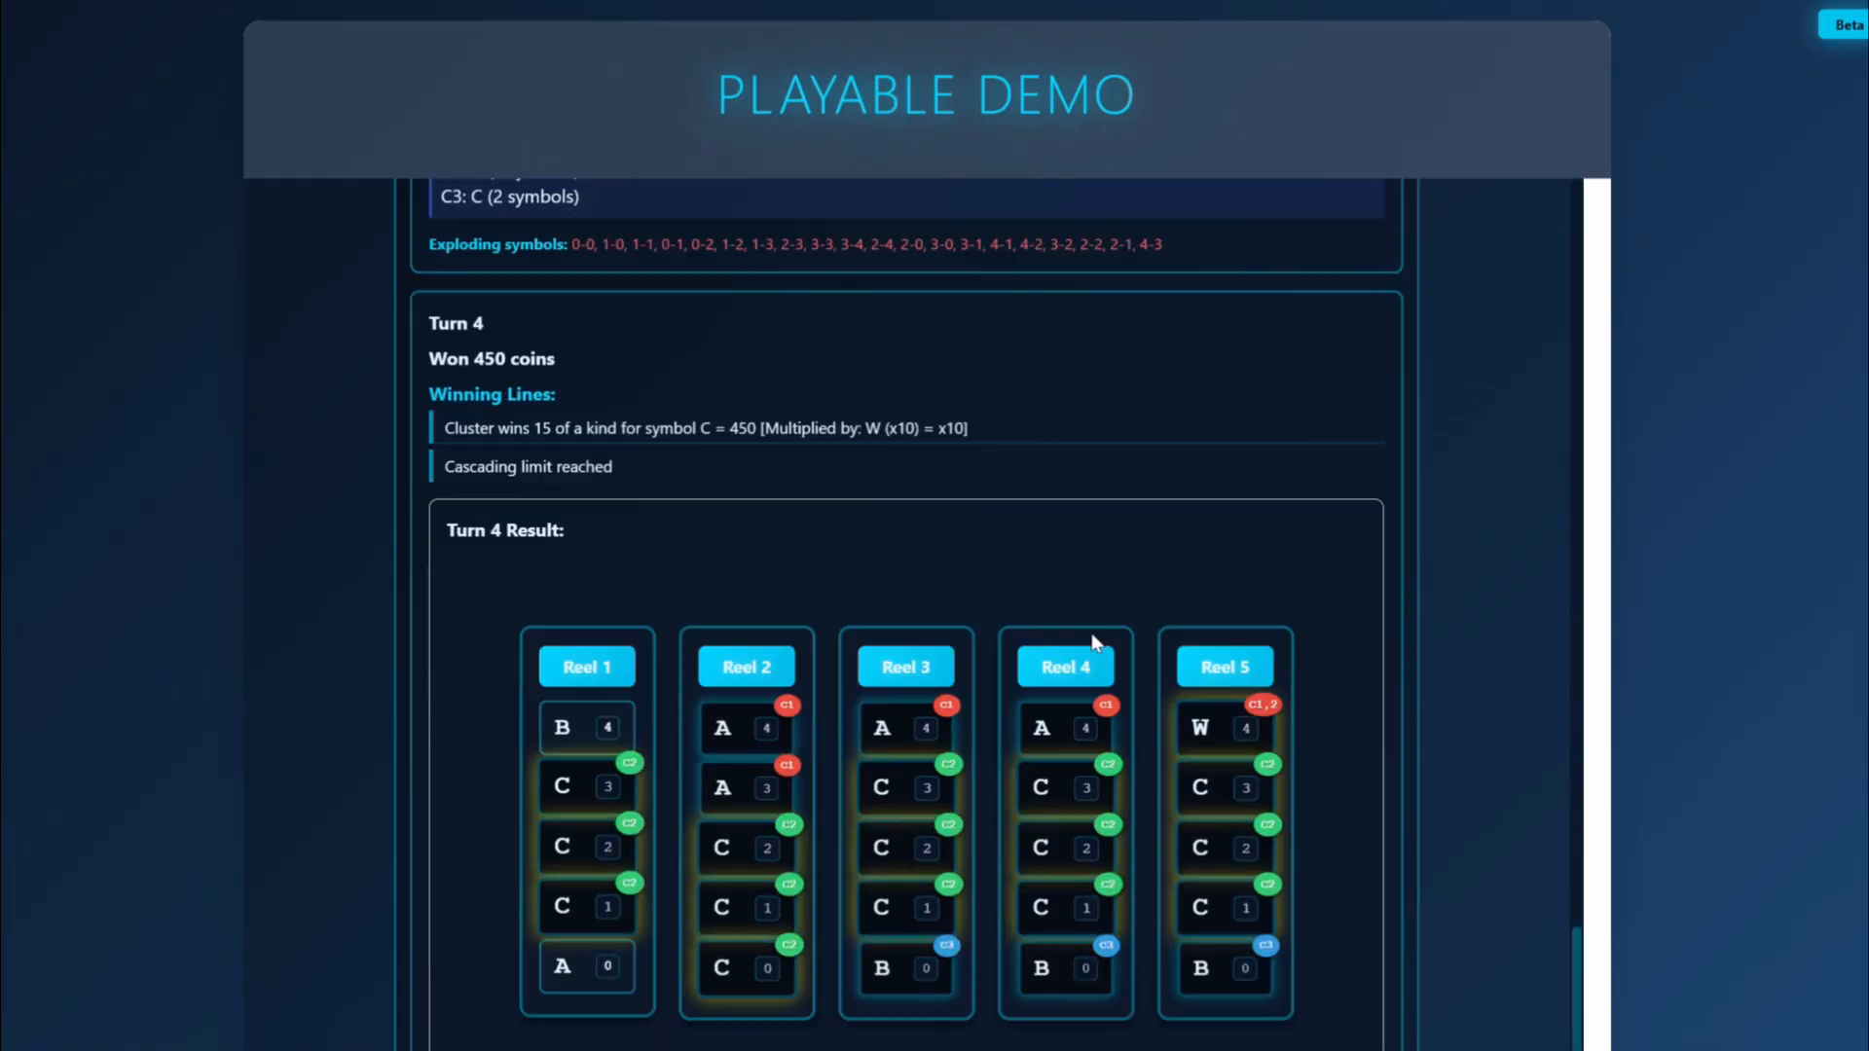
{"action": "scroll", "coordinate": [1090, 638], "scroll_direction": "down", "scroll_amount": 2}
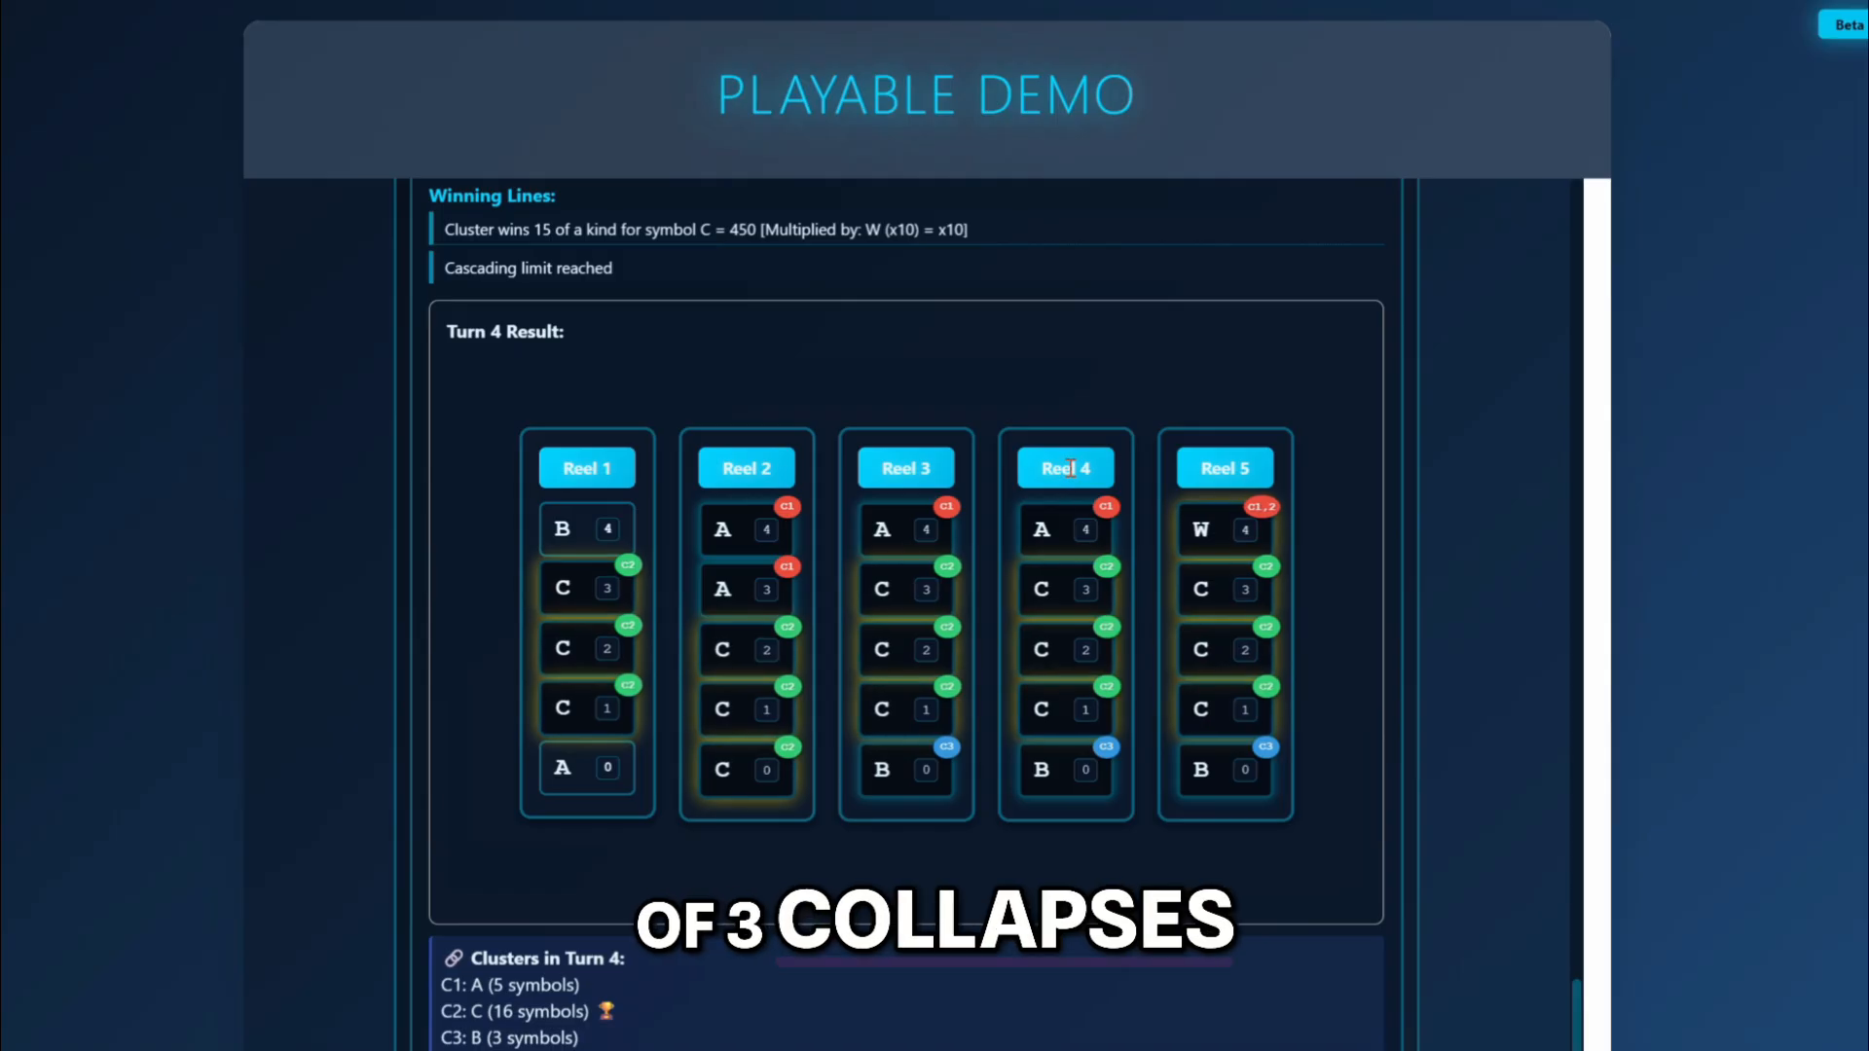
{"action": "scroll", "coordinate": [945, 633], "scroll_direction": "down", "scroll_amount": 1}
{"action": "scroll", "coordinate": [945, 634], "scroll_direction": "up", "scroll_amount": 15}
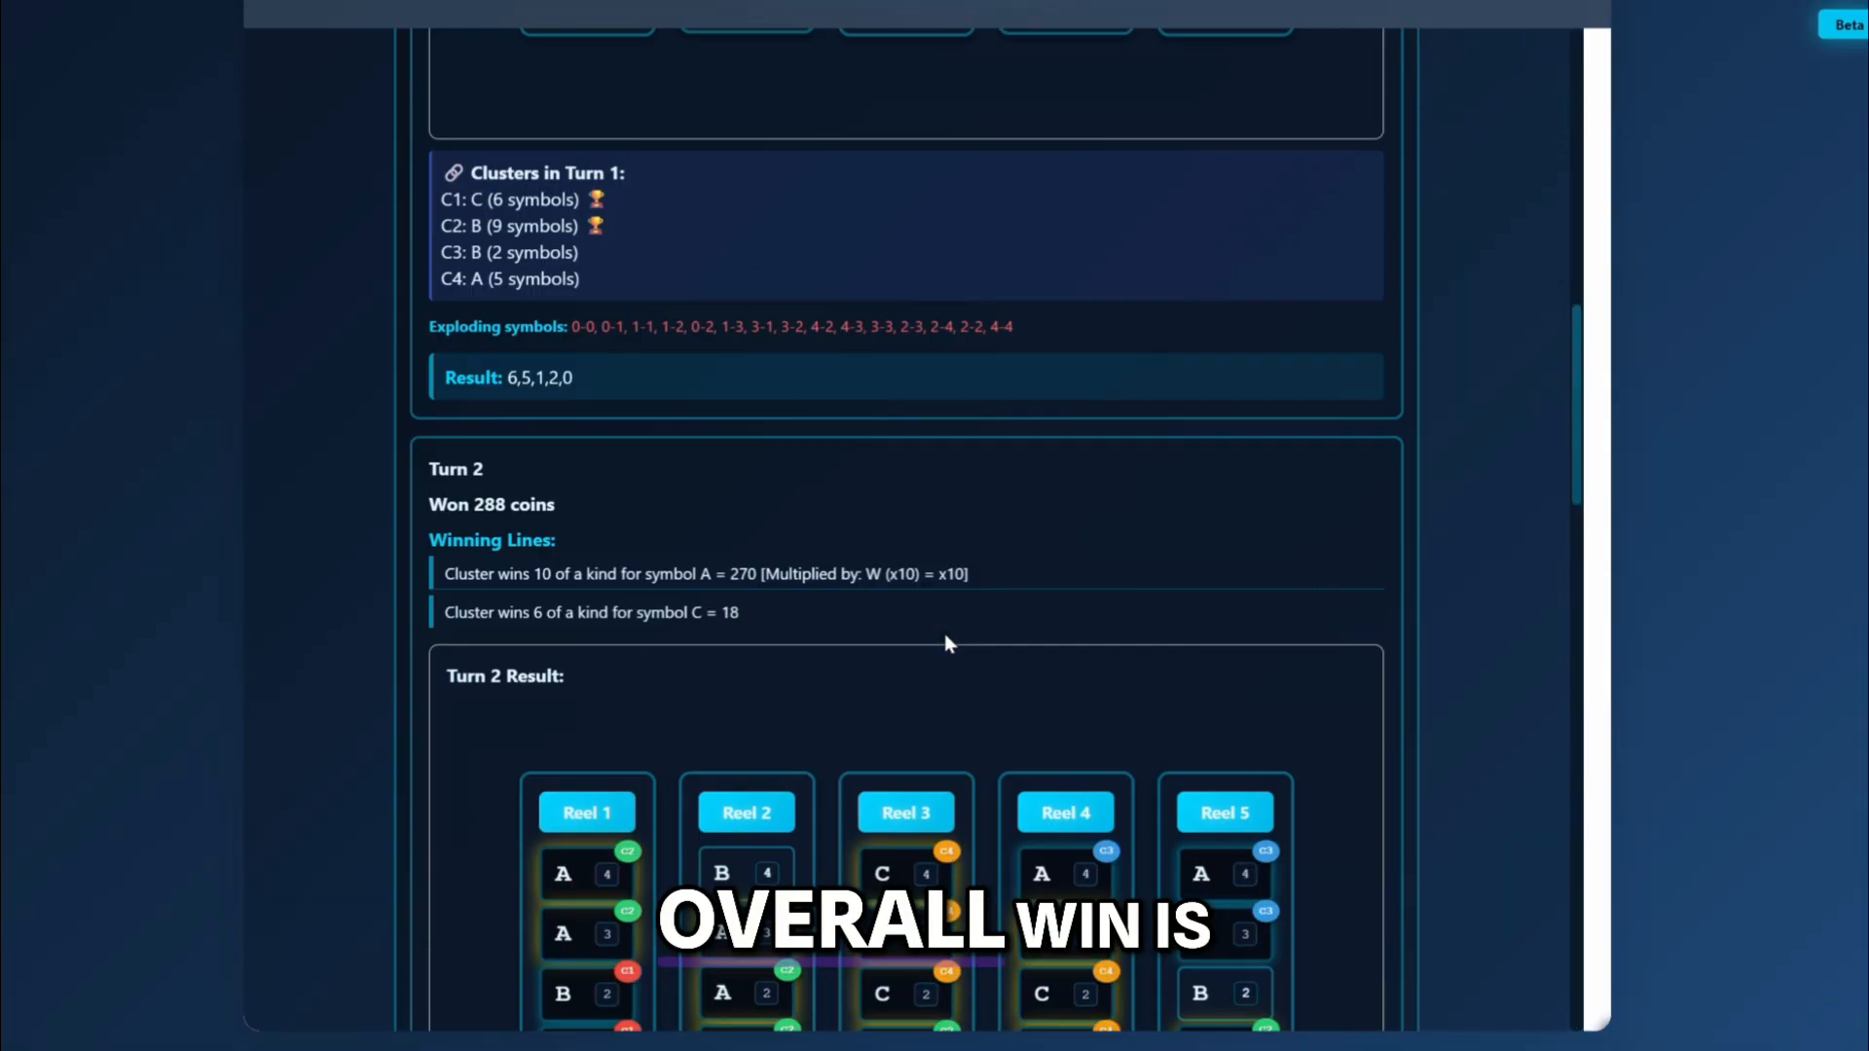
{"action": "scroll", "coordinate": [944, 633], "scroll_direction": "up", "scroll_amount": 14}
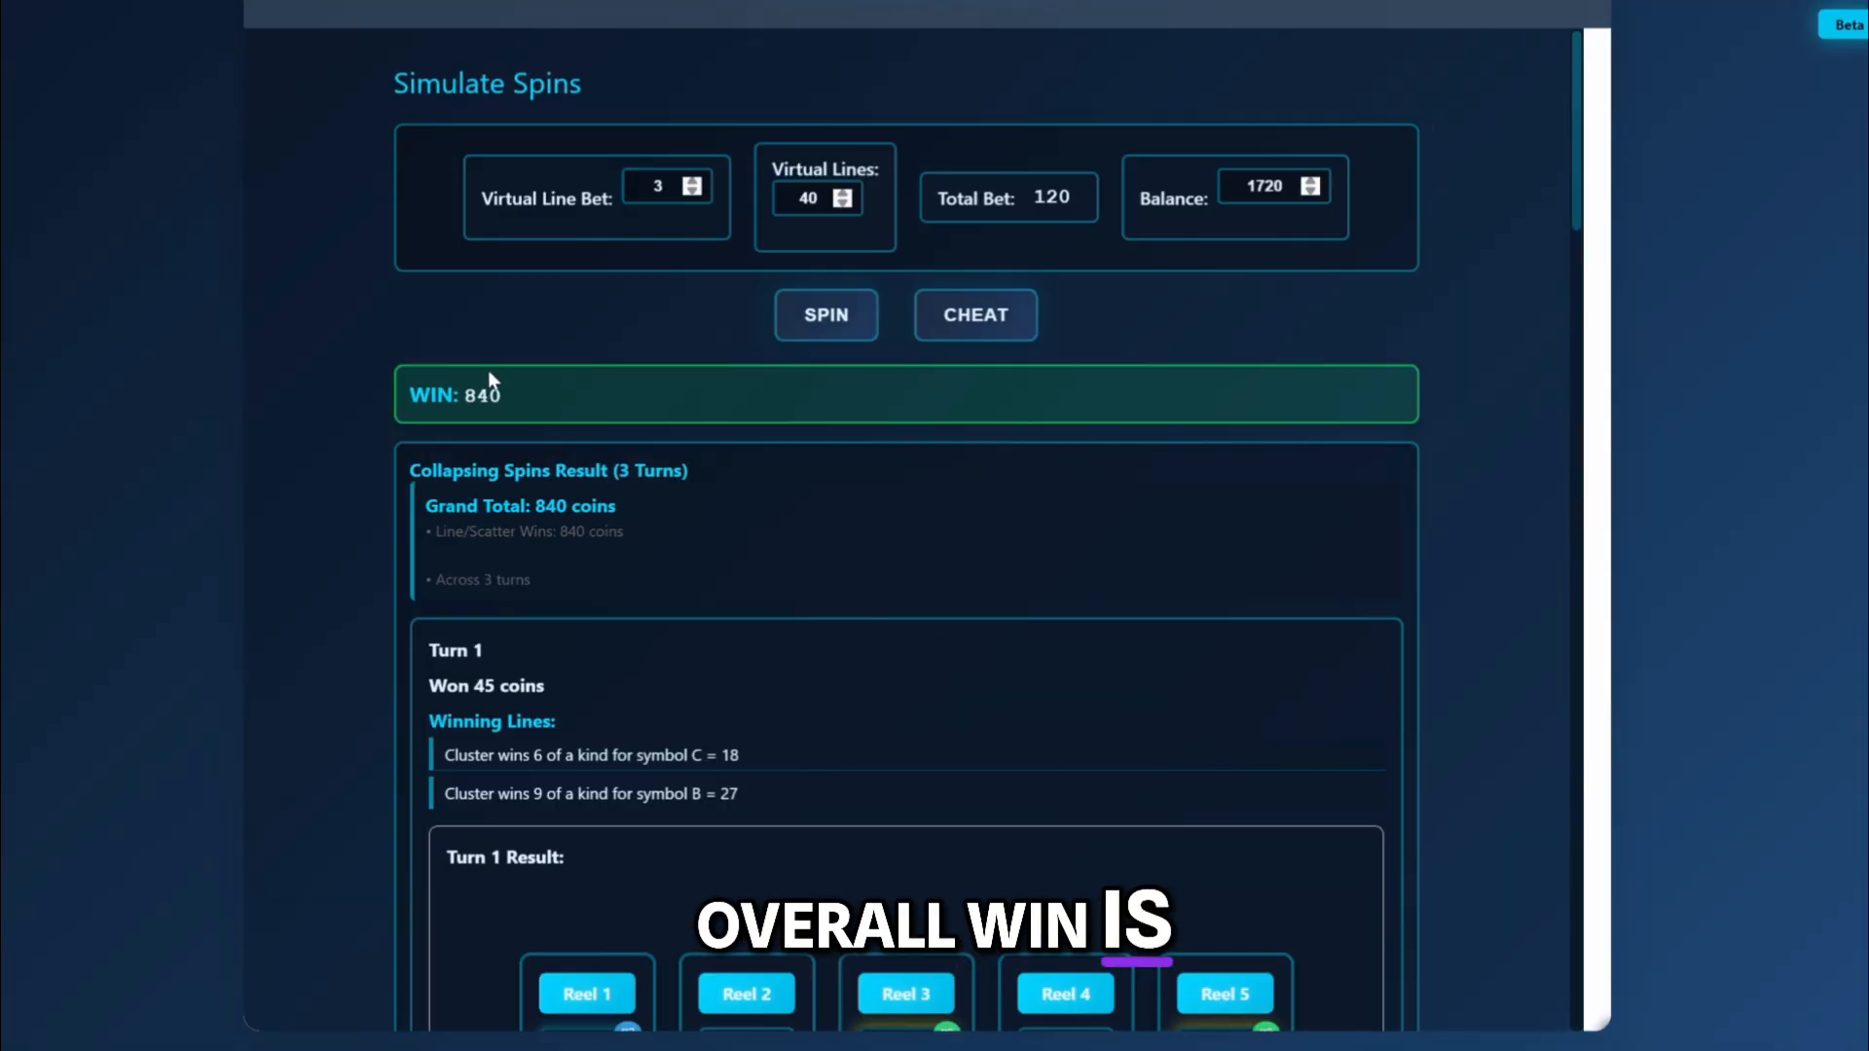
Run another spin at the same bet and review its overall win and the clusters of turn 1.
{"action": "left_click", "coordinate": [820, 325]}
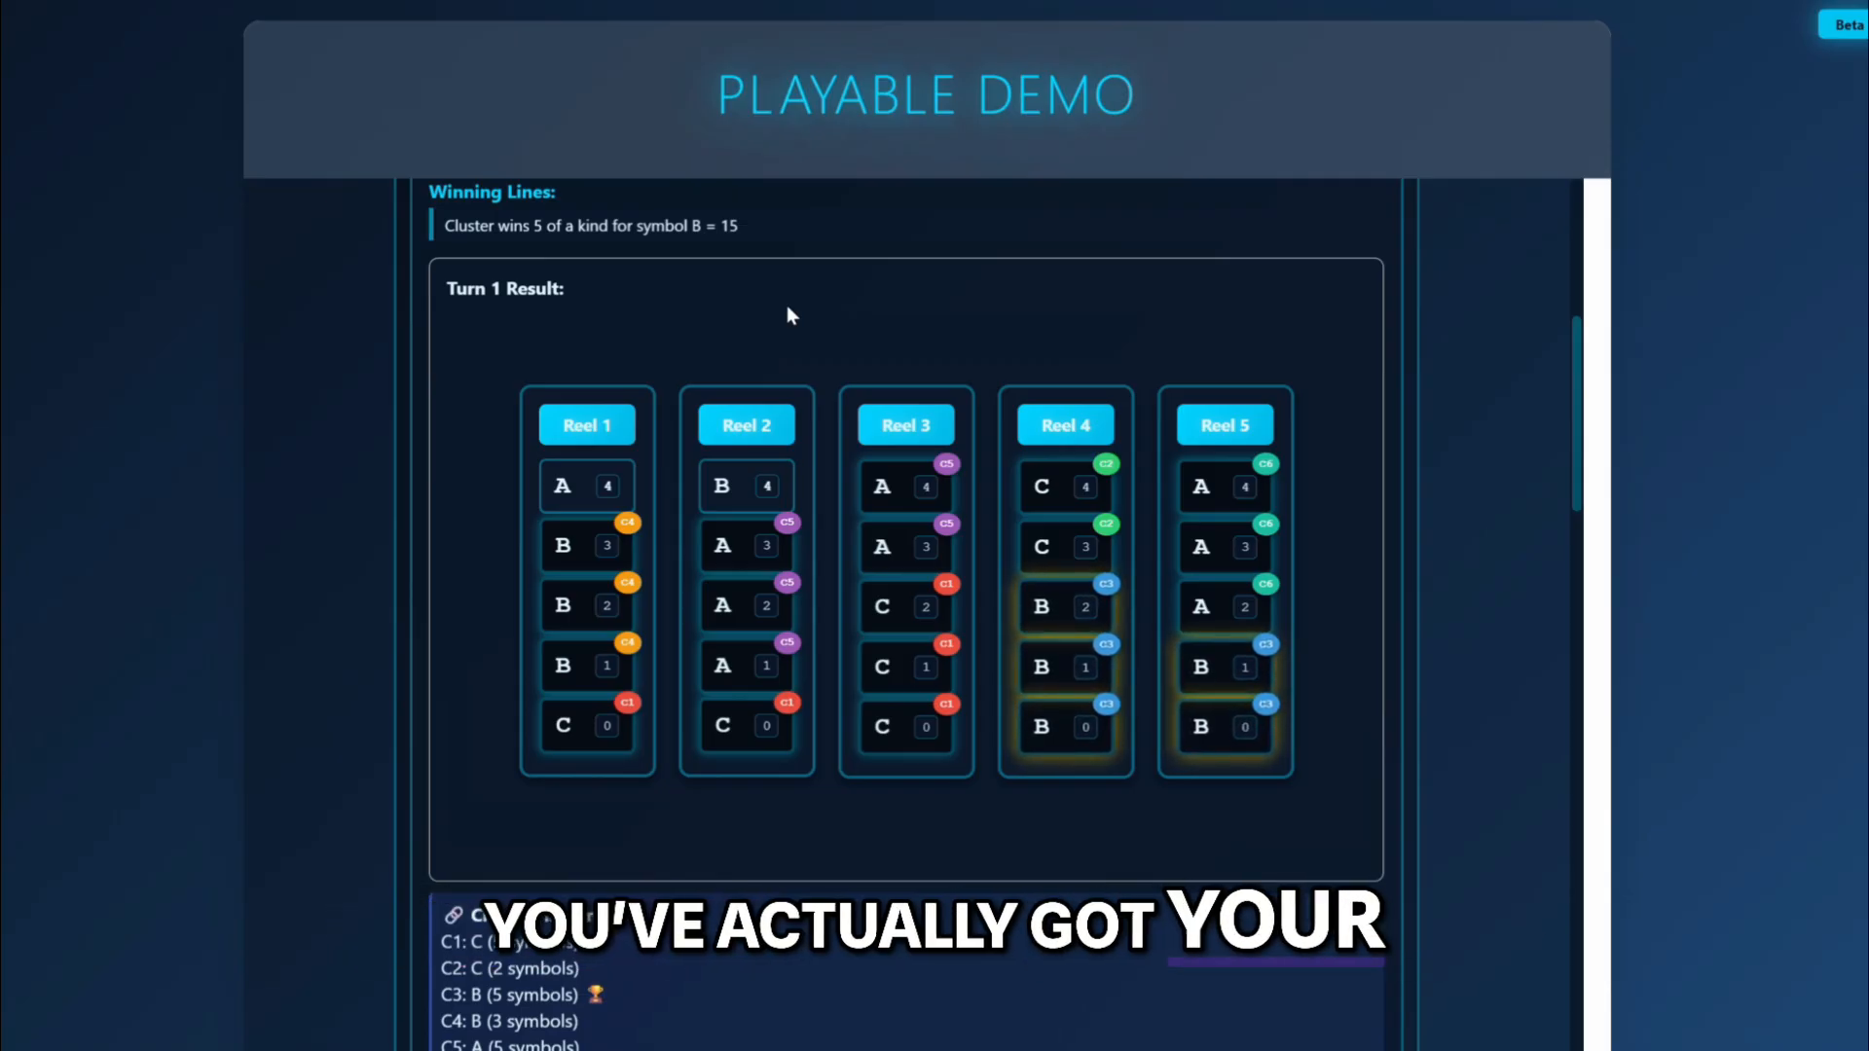
{"action": "scroll", "coordinate": [789, 314], "scroll_direction": "up", "scroll_amount": 7}
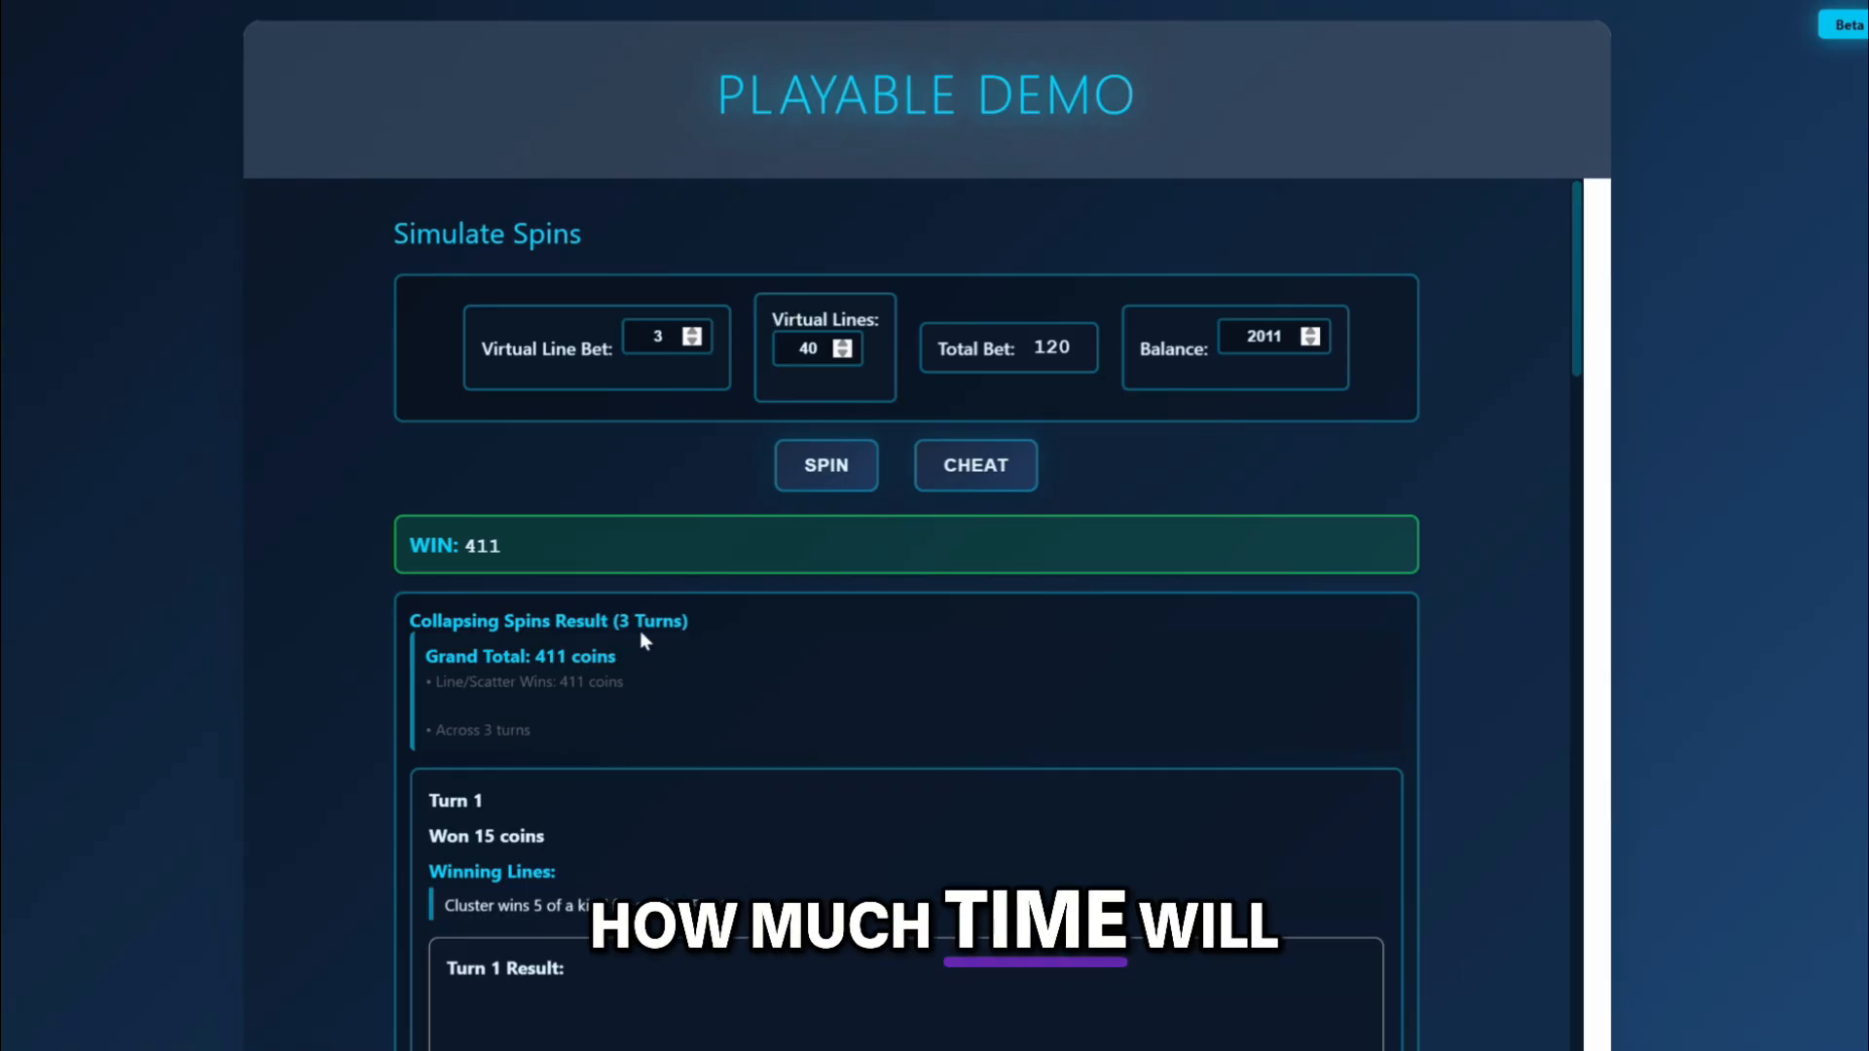
{"action": "scroll", "coordinate": [642, 638], "scroll_direction": "down", "scroll_amount": 10}
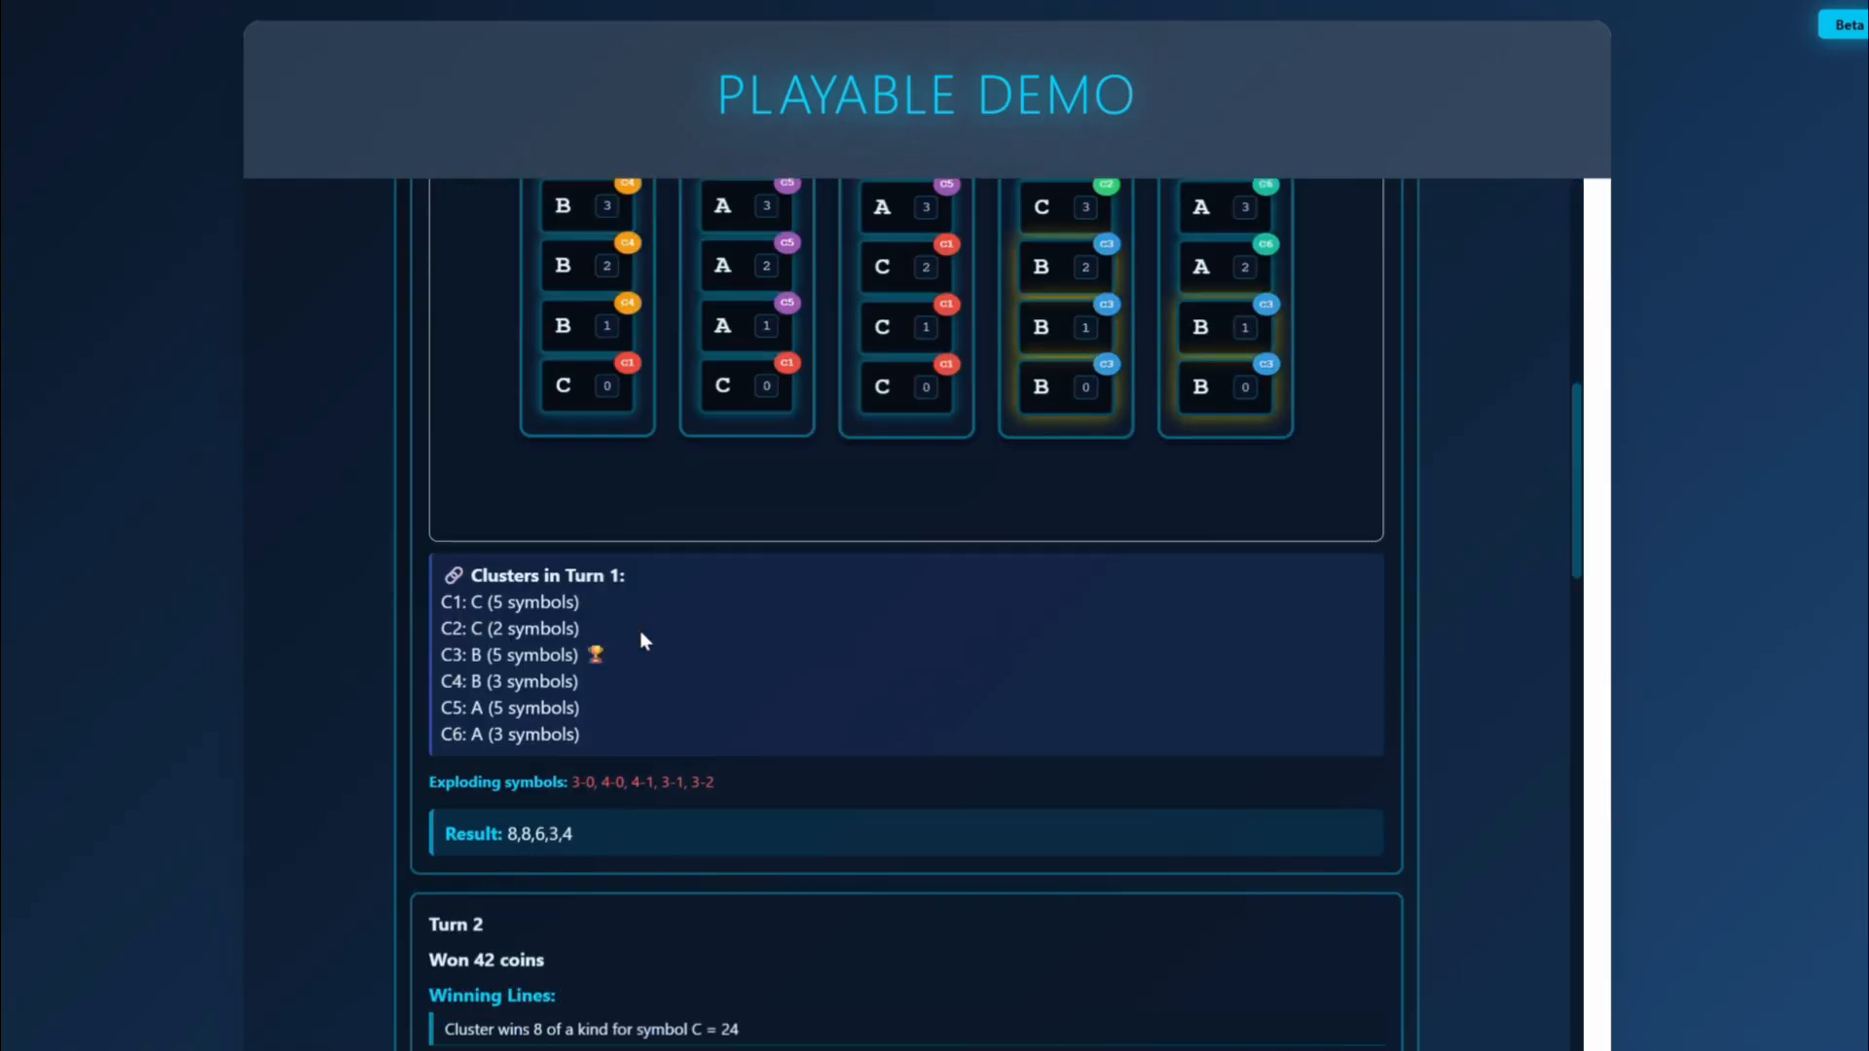